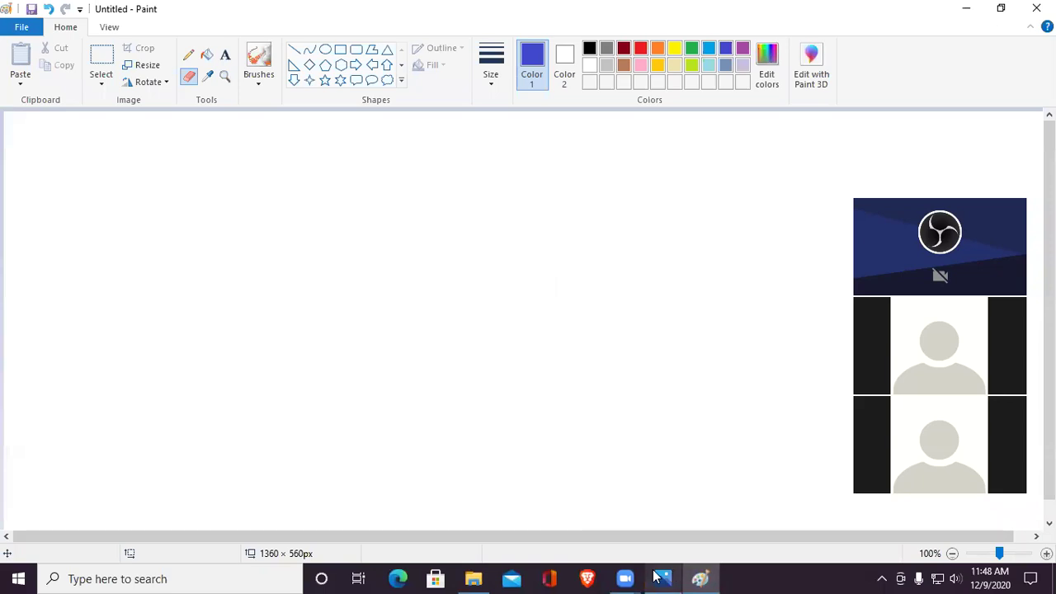
In the Brave browser, search Google for "keyboard" and open the enlarged preview of the Computer Hope keyboard image
{"action": "left_click", "coordinate": [584, 579]}
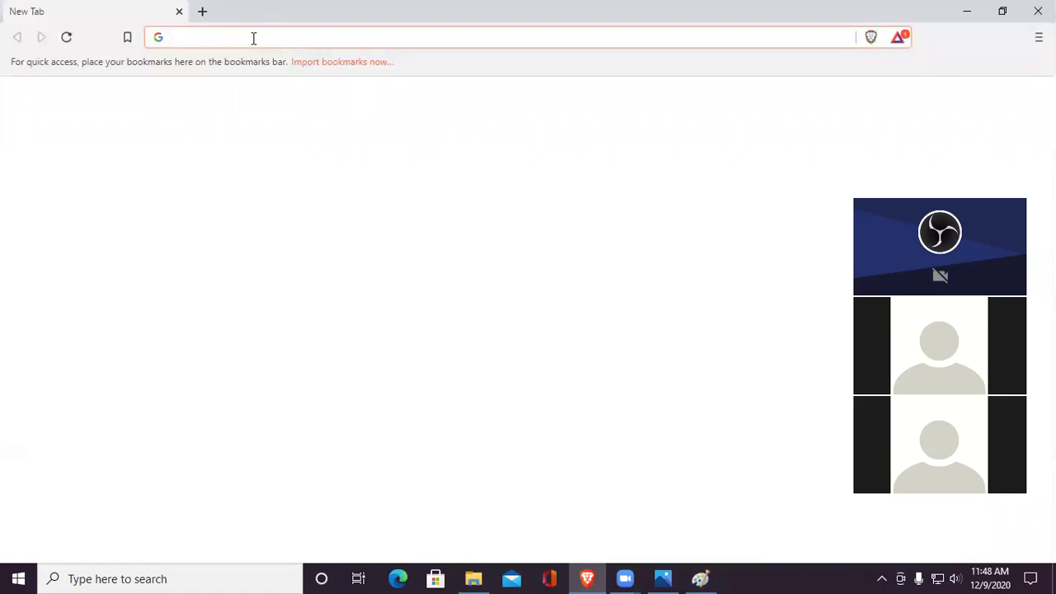
{"action": "type", "text": "keyboard"}
{"action": "key", "text": "Return"}
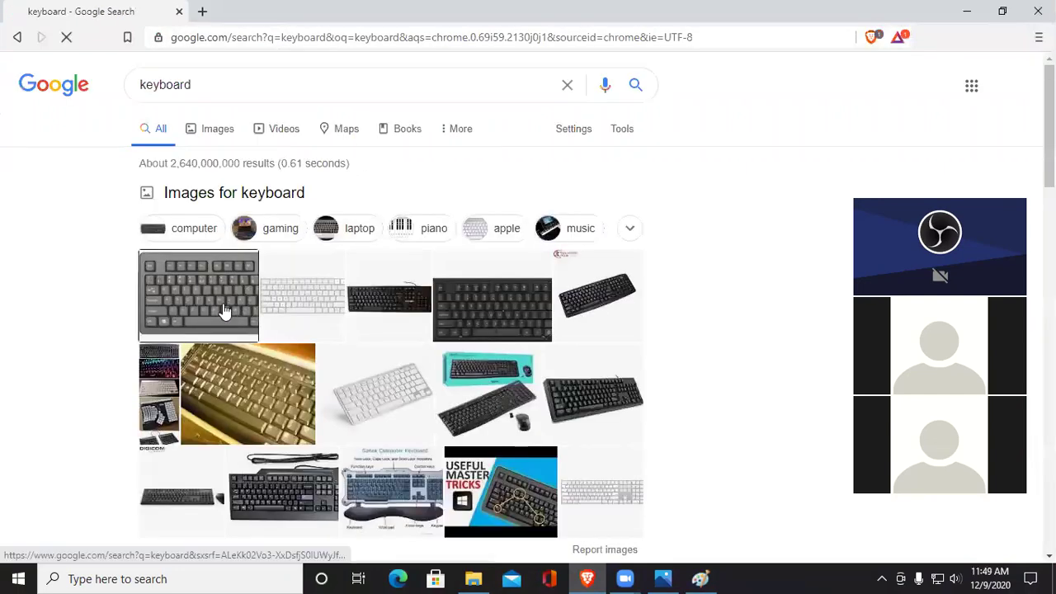
{"action": "left_click", "coordinate": [225, 311]}
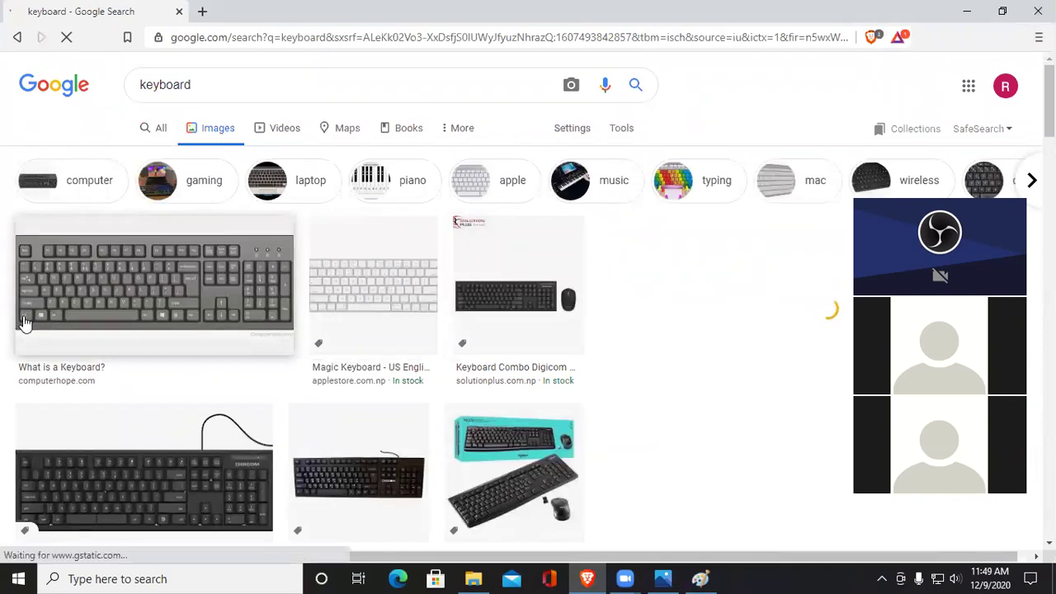
{"action": "left_click", "coordinate": [25, 321]}
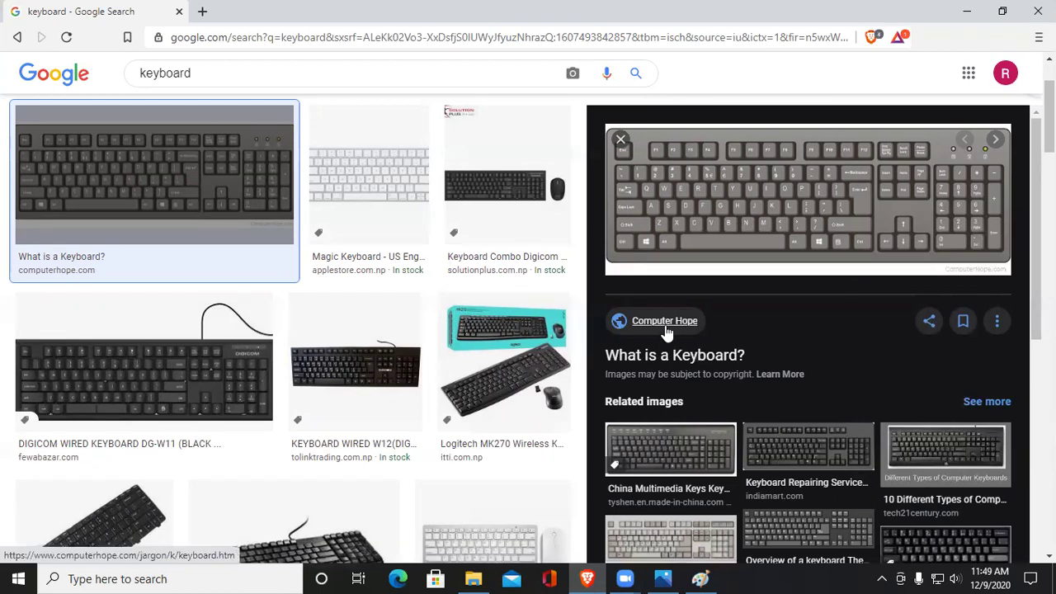
Switch to Paint and reduce the size of the eraser
{"action": "mouse_move", "coordinate": [701, 577]}
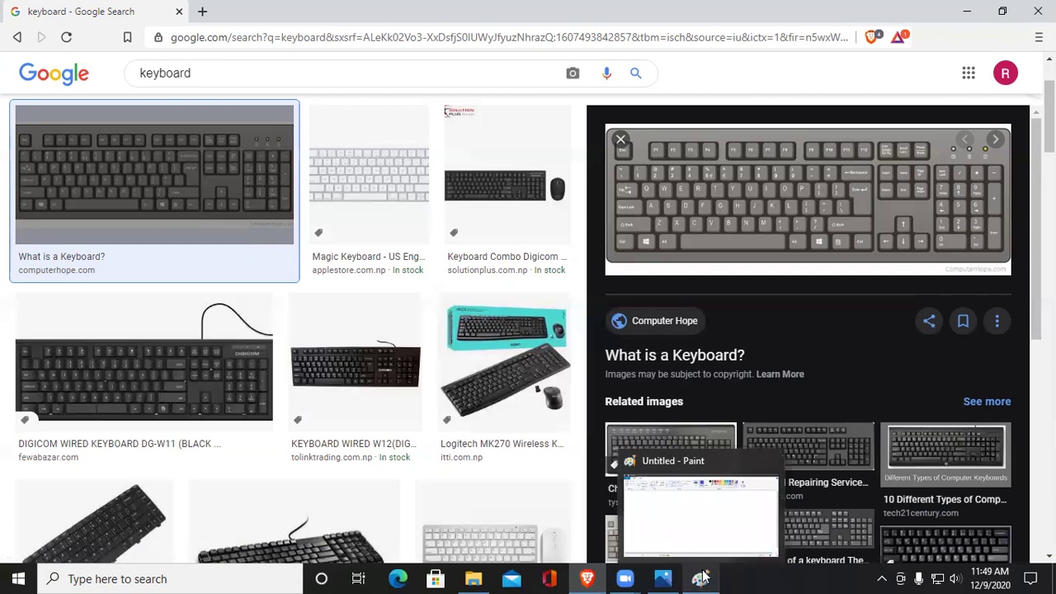
{"action": "left_click", "coordinate": [700, 577]}
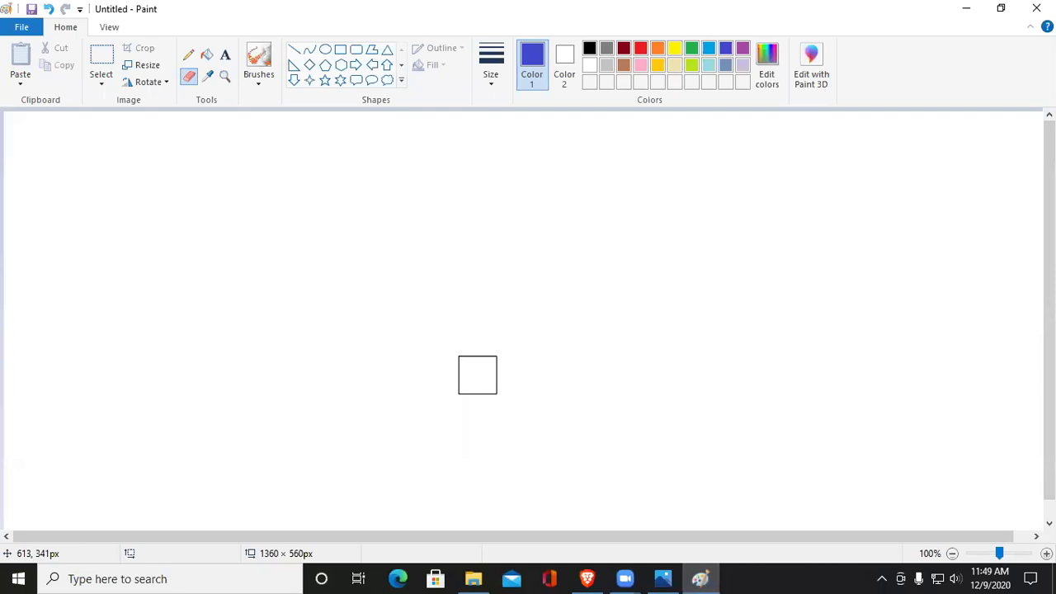
{"action": "key", "text": "ctrl+minus"}
{"action": "key", "text": "ctrl+minus"}
{"action": "key", "text": "ctrl+minus"}
{"action": "key", "text": "ctrl+minus"}
{"action": "key", "text": "ctrl+minus"}
{"action": "key", "text": "ctrl+minus"}
{"action": "key", "text": "ctrl+minus"}
{"action": "key", "text": "ctrl+minus"}
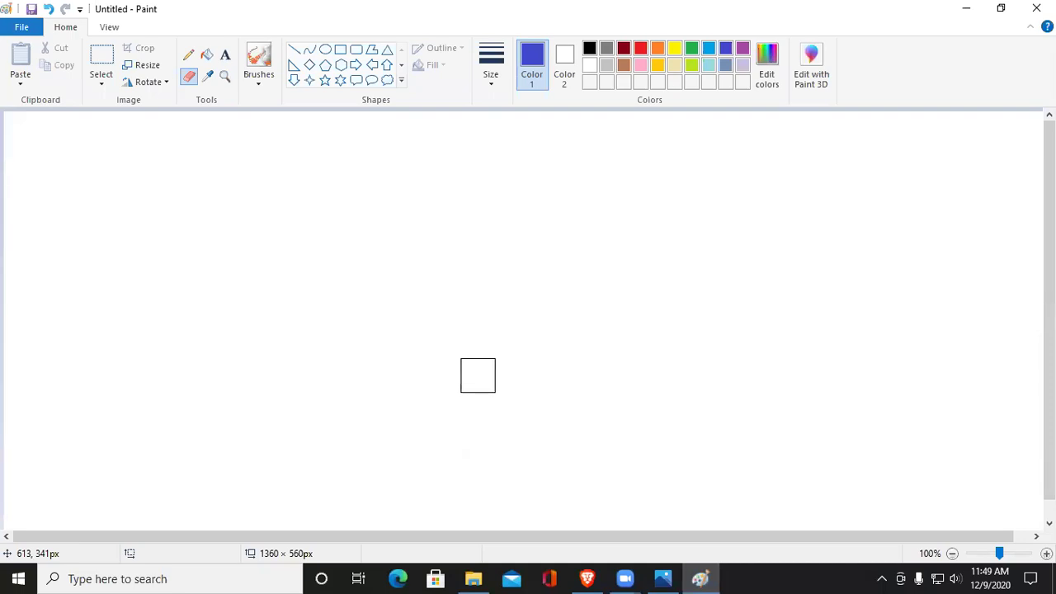
{"action": "key", "text": "ctrl+minus"}
{"action": "key", "text": "ctrl+minus"}
{"action": "key", "text": "ctrl+minus"}
{"action": "key", "text": "ctrl+minus"}
{"action": "key", "text": "ctrl+minus"}
{"action": "key", "text": "ctrl+minus"}
Switch to the textbook photo in Photos and read the drawing tool descriptions near the end of the page
{"action": "left_click", "coordinate": [662, 579]}
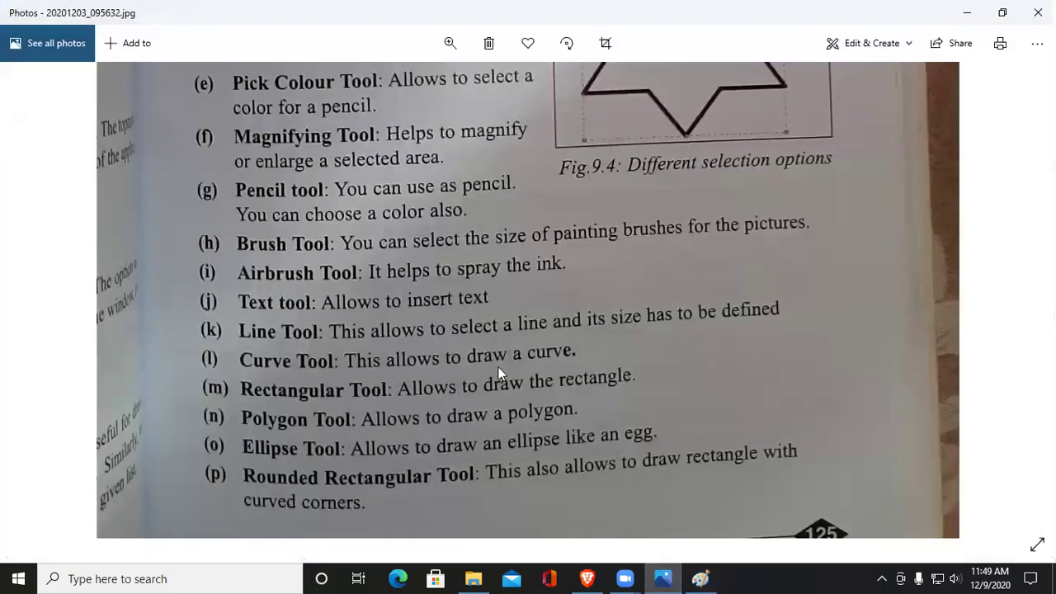
{"action": "scroll", "coordinate": [562, 393], "scroll_direction": "down", "scroll_amount": 1}
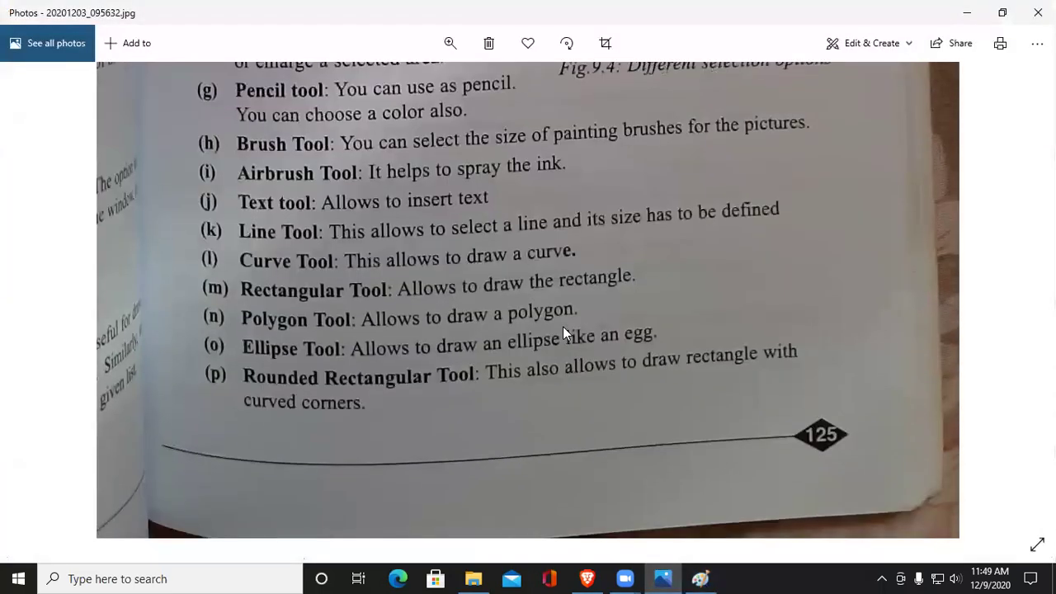
{"action": "left_click_drag", "start_coordinate": [563, 332], "coordinate": [563, 325]}
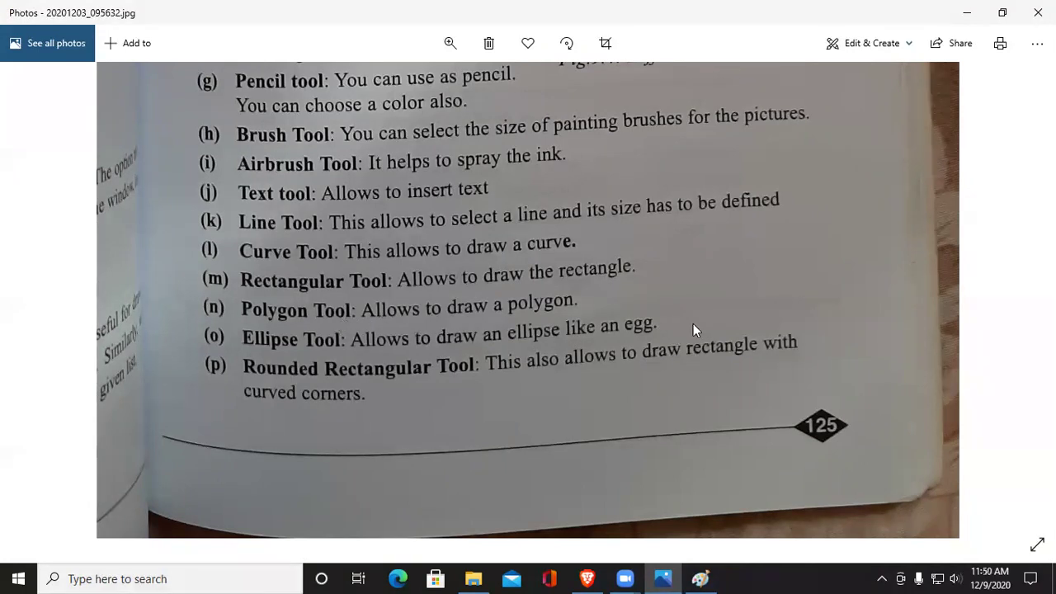
In Paint, draw a blue pentagon about 254 × 236 px and a hexagon about 327 × 290 px to its right
{"action": "left_click", "coordinate": [700, 579]}
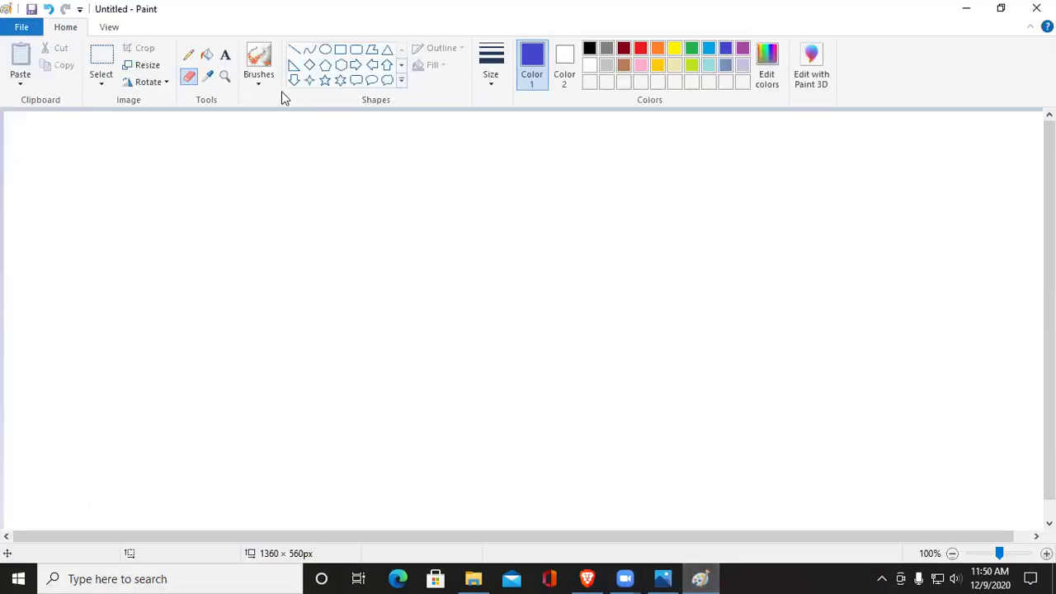
{"action": "left_click", "coordinate": [326, 66]}
{"action": "left_click_drag", "start_coordinate": [256, 222], "coordinate": [453, 404]}
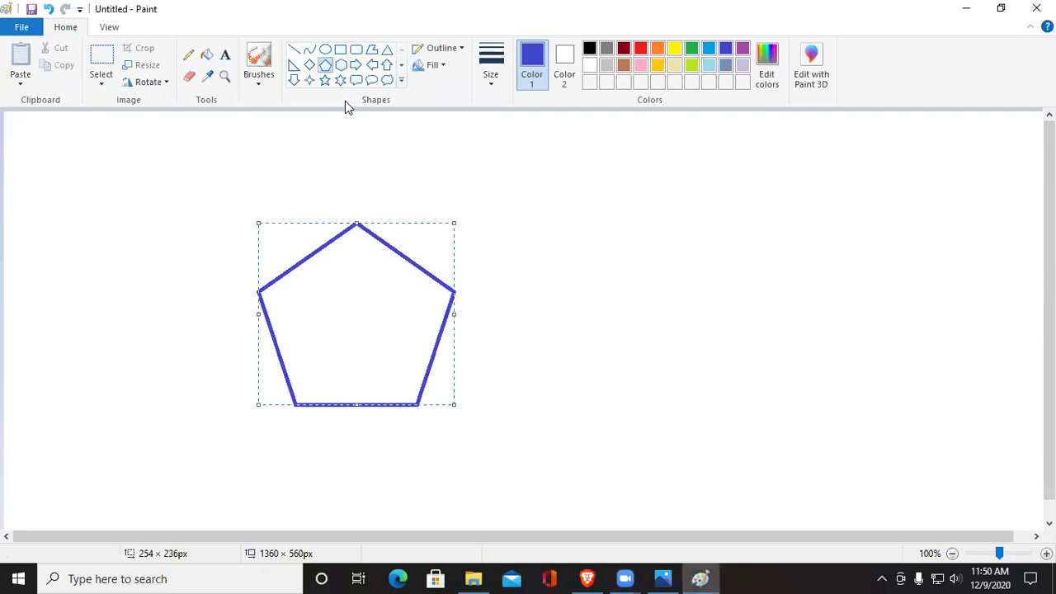
{"action": "left_click", "coordinate": [341, 65]}
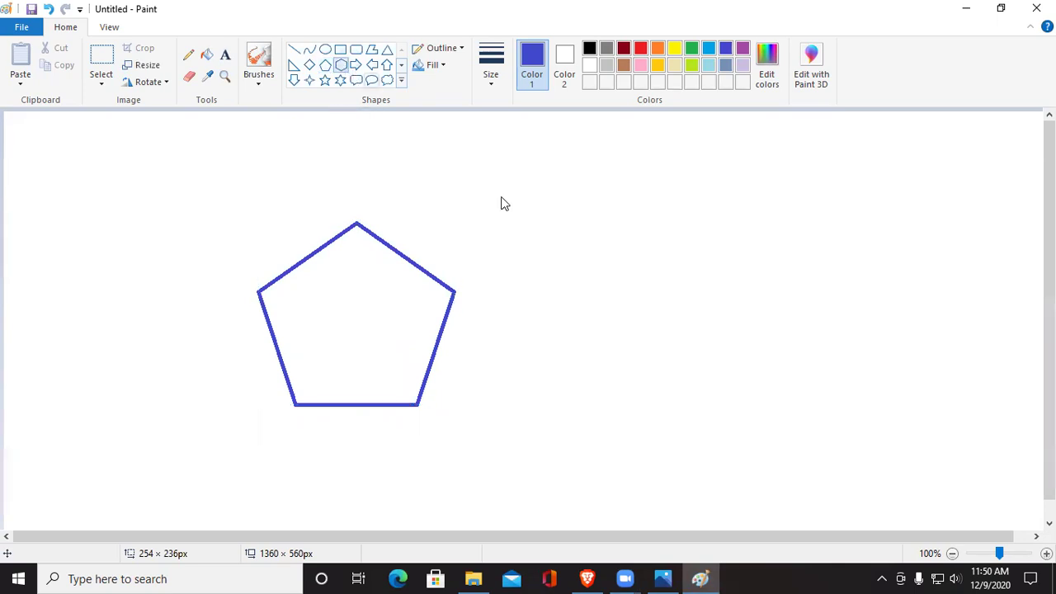
{"action": "left_click_drag", "start_coordinate": [627, 237], "coordinate": [878, 460]}
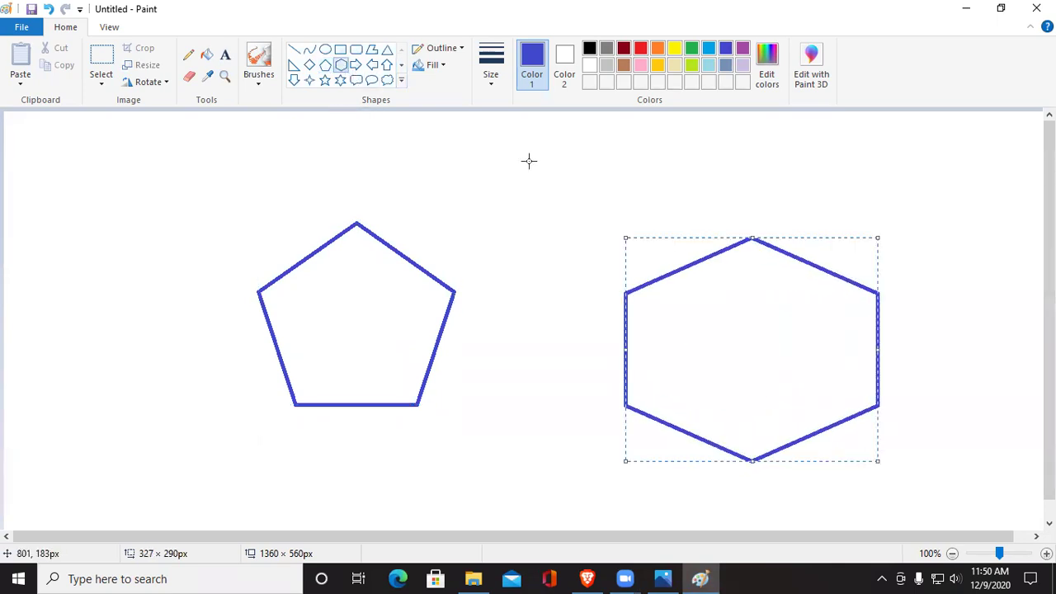
Draw a five-point star about 288 × 288 px between the pentagon and the hexagon
{"action": "left_click", "coordinate": [401, 81]}
{"action": "left_click", "coordinate": [325, 80]}
{"action": "left_click_drag", "start_coordinate": [417, 152], "coordinate": [640, 375]}
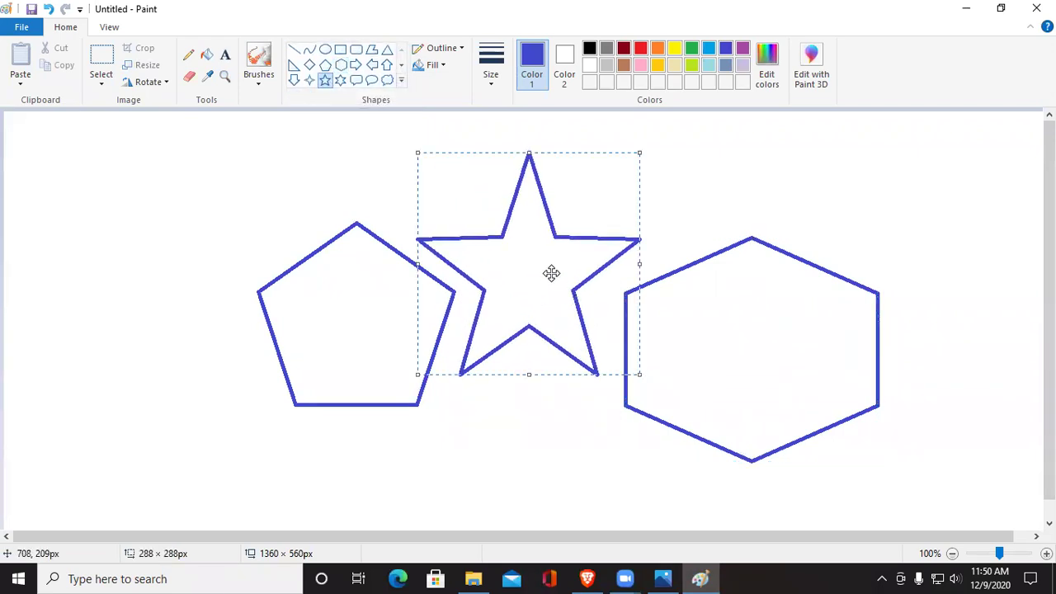
{"action": "left_click", "coordinate": [304, 285]}
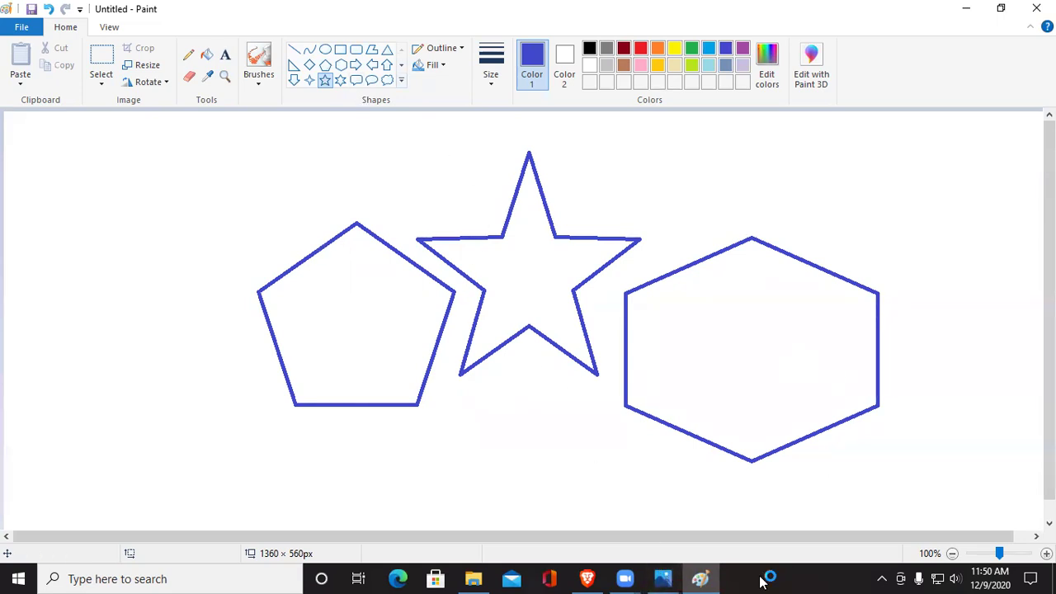
Consult the textbook photo's Ellipse Tool entry and, in Paint, draw an oval about 282 × 183 px with a circle below it, left of the pentagon
{"action": "left_click", "coordinate": [662, 578]}
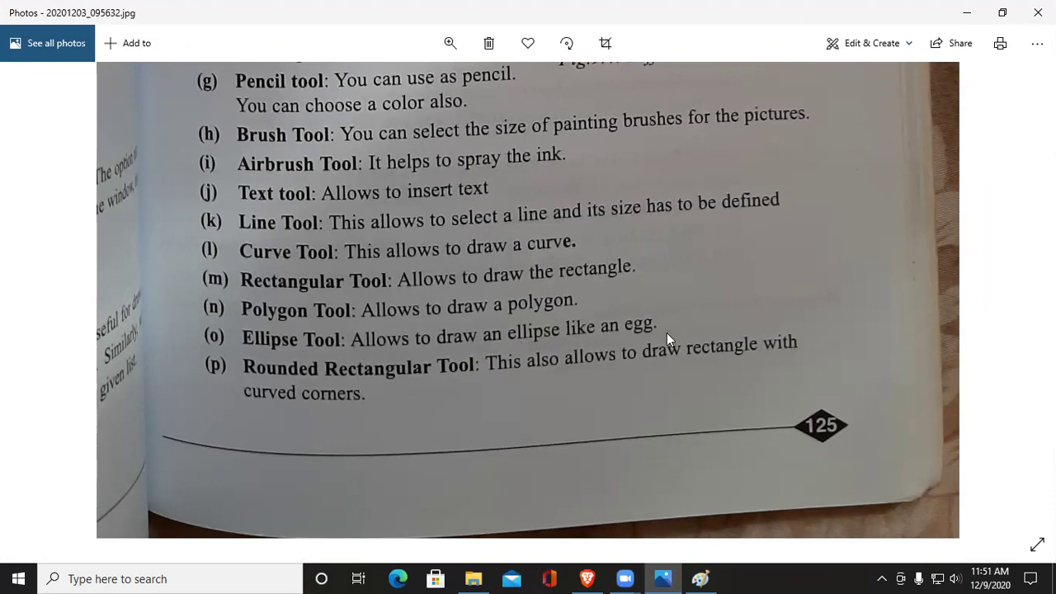
{"action": "left_click", "coordinate": [700, 578]}
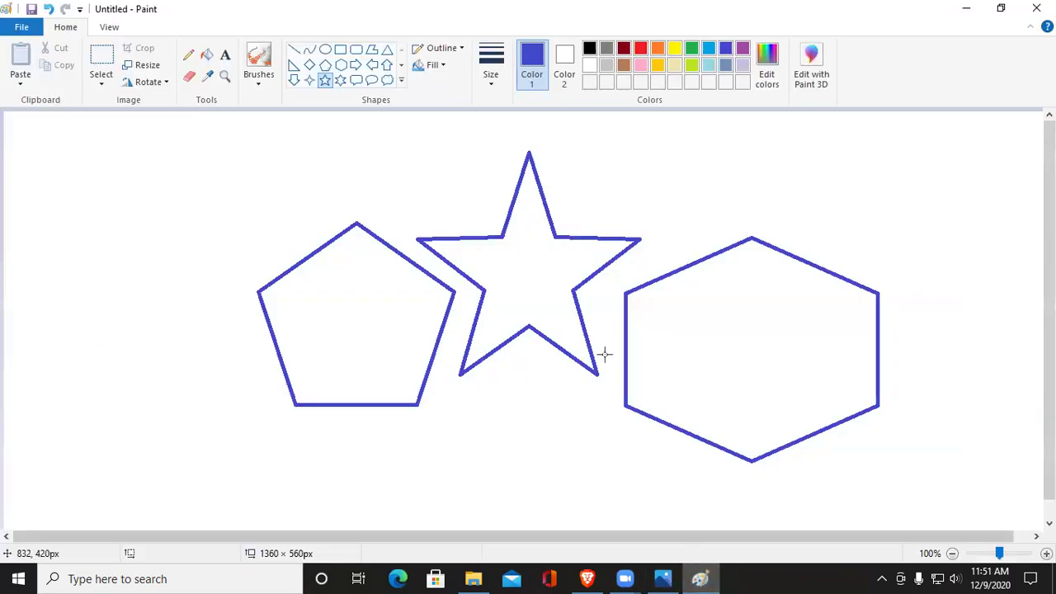
{"action": "left_click", "coordinate": [328, 51]}
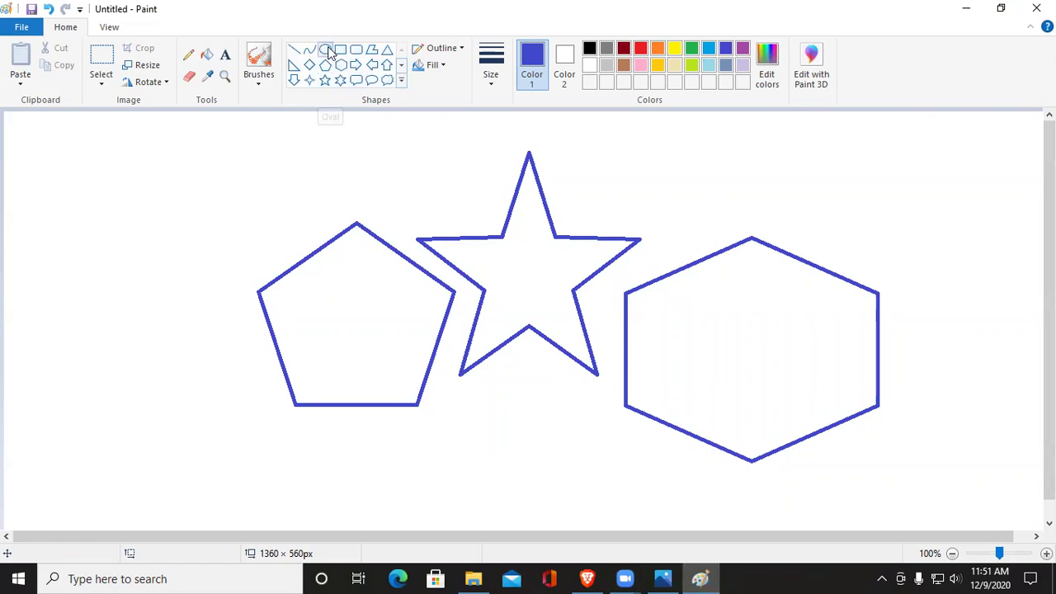
{"action": "left_click", "coordinate": [402, 84]}
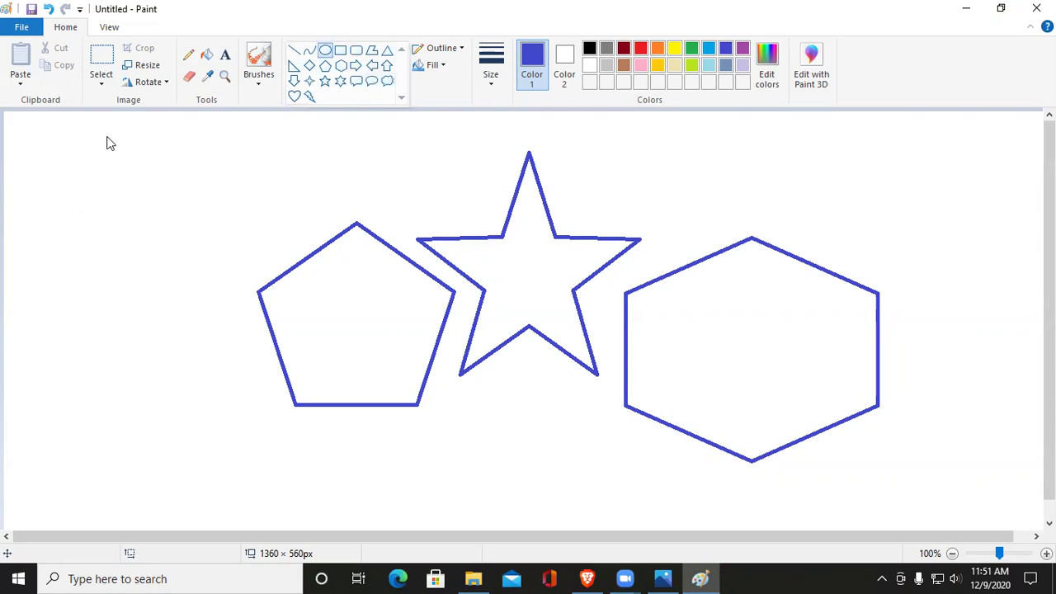
{"action": "left_click", "coordinate": [33, 179]}
{"action": "left_click_drag", "start_coordinate": [43, 175], "coordinate": [262, 316]}
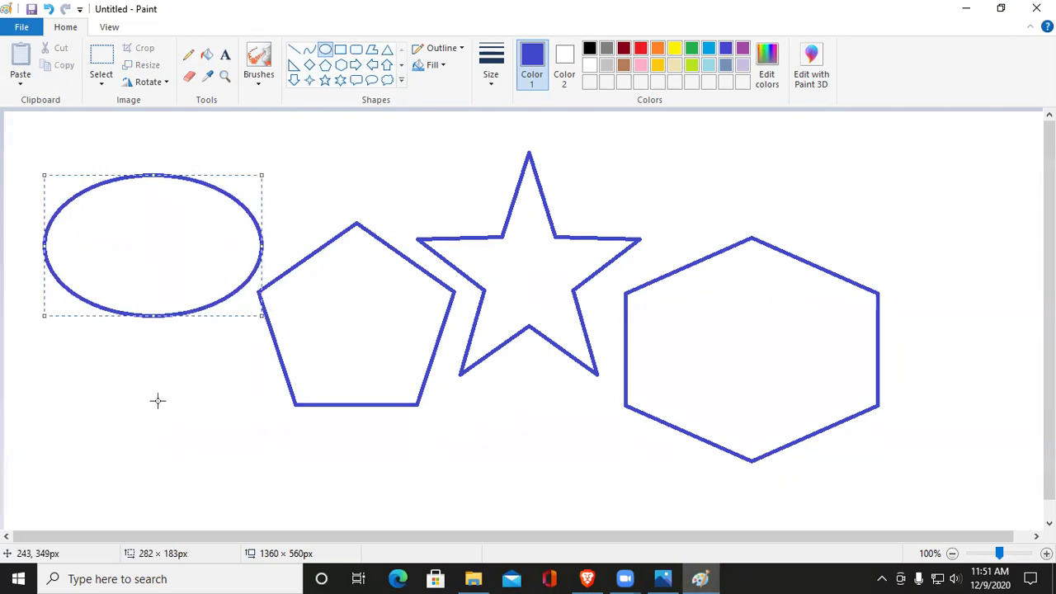
{"action": "left_click_drag", "start_coordinate": [115, 490], "coordinate": [266, 340]}
{"action": "left_click", "coordinate": [318, 433]}
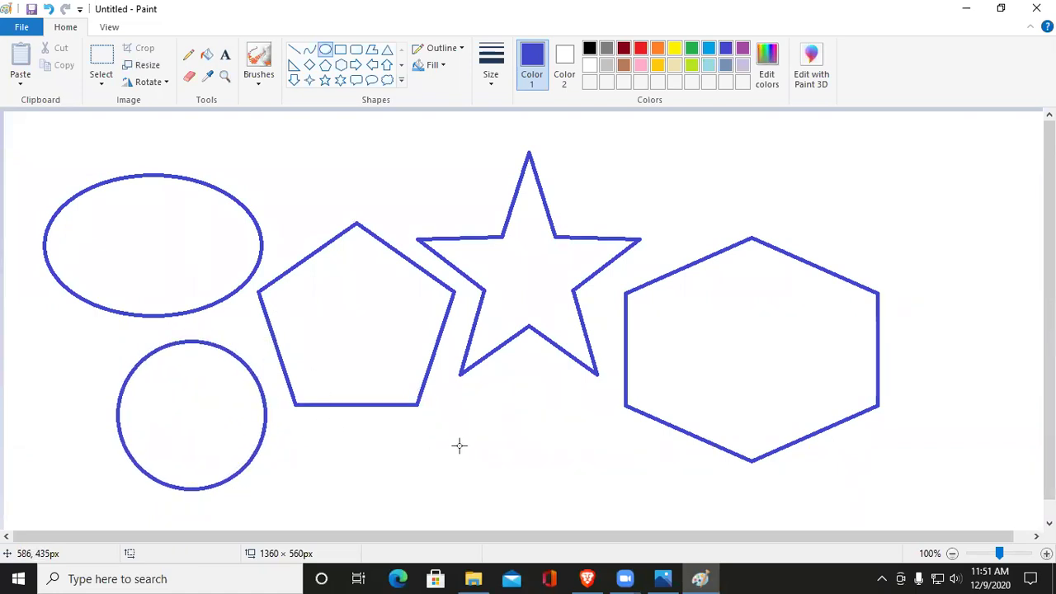
Draw a wide oval across the star and hexagon, a small narrow oval beside the hexagon, and one about 386 × 206 px around it
{"action": "mouse_move", "coordinate": [419, 472]}
{"action": "left_mouse_down"}
{"action": "mouse_move", "coordinate": [671, 297]}
{"action": "mouse_move", "coordinate": [783, 115]}
{"action": "mouse_move", "coordinate": [460, 434]}
{"action": "mouse_move", "coordinate": [502, 388]}
{"action": "mouse_move", "coordinate": [990, 122]}
{"action": "mouse_move", "coordinate": [471, 405]}
{"action": "mouse_move", "coordinate": [572, 348]}
{"action": "mouse_move", "coordinate": [745, 286]}
{"action": "mouse_move", "coordinate": [509, 419]}
{"action": "mouse_move", "coordinate": [861, 340]}
{"action": "left_mouse_up"}
{"action": "left_click_drag", "start_coordinate": [945, 320], "coordinate": [922, 268]}
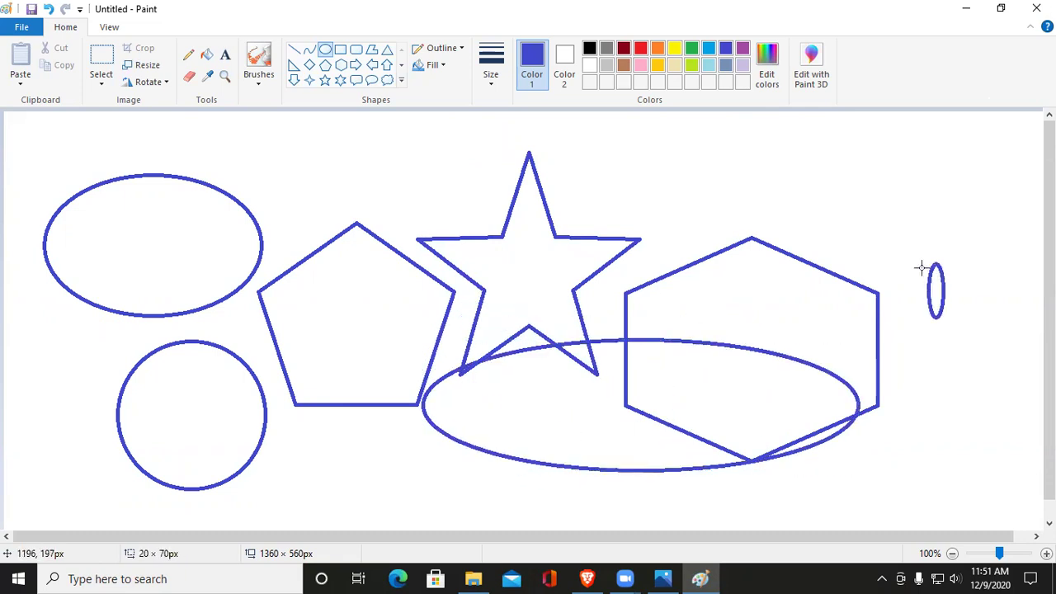
{"action": "left_click_drag", "start_coordinate": [988, 183], "coordinate": [885, 194]}
{"action": "left_click_drag", "start_coordinate": [762, 220], "coordinate": [688, 342]}
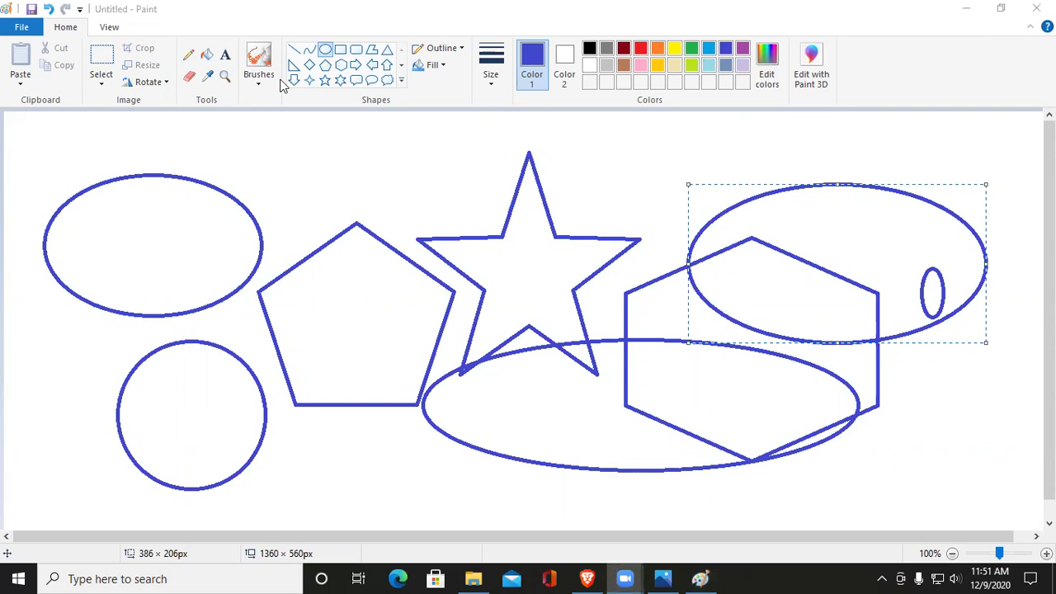
Read the Rounded Rectangular Tool description in the textbook photo in Photos and return to Paint
{"action": "left_click", "coordinate": [665, 578]}
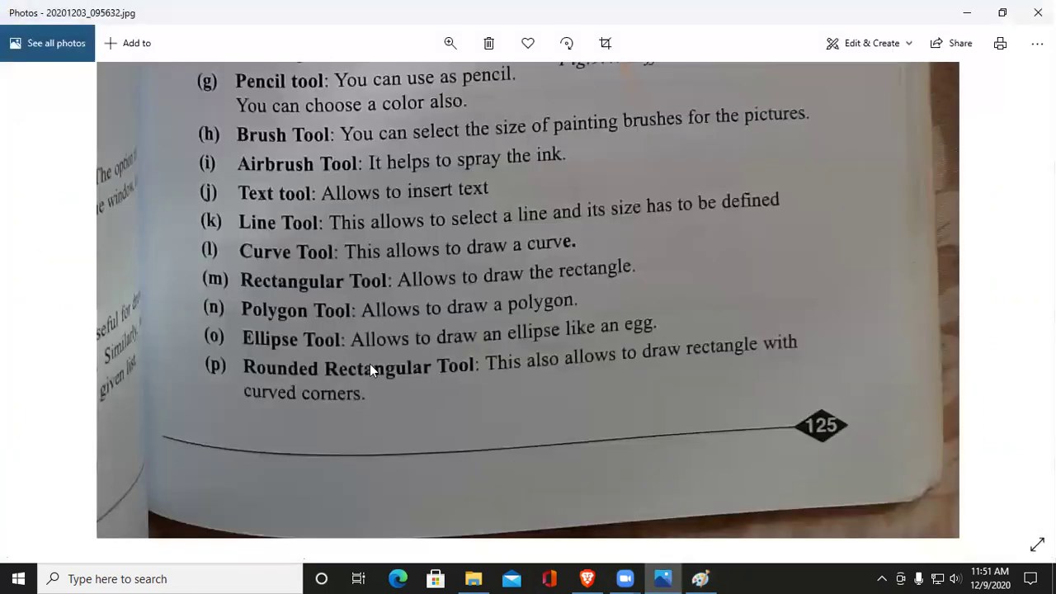
{"action": "scroll", "coordinate": [444, 429], "scroll_direction": "down", "scroll_amount": 1}
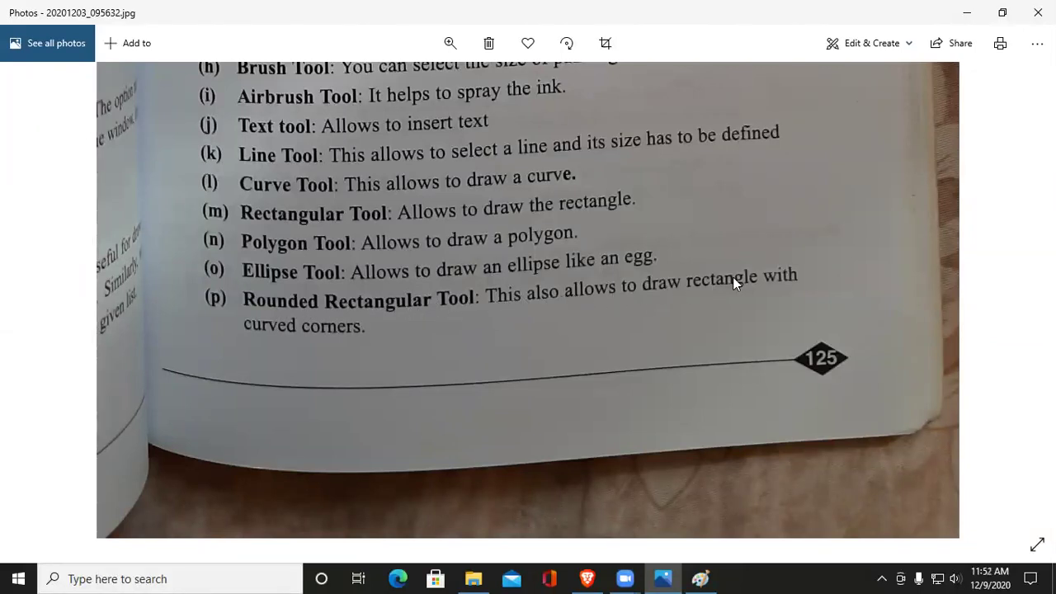
{"action": "left_click", "coordinate": [966, 11]}
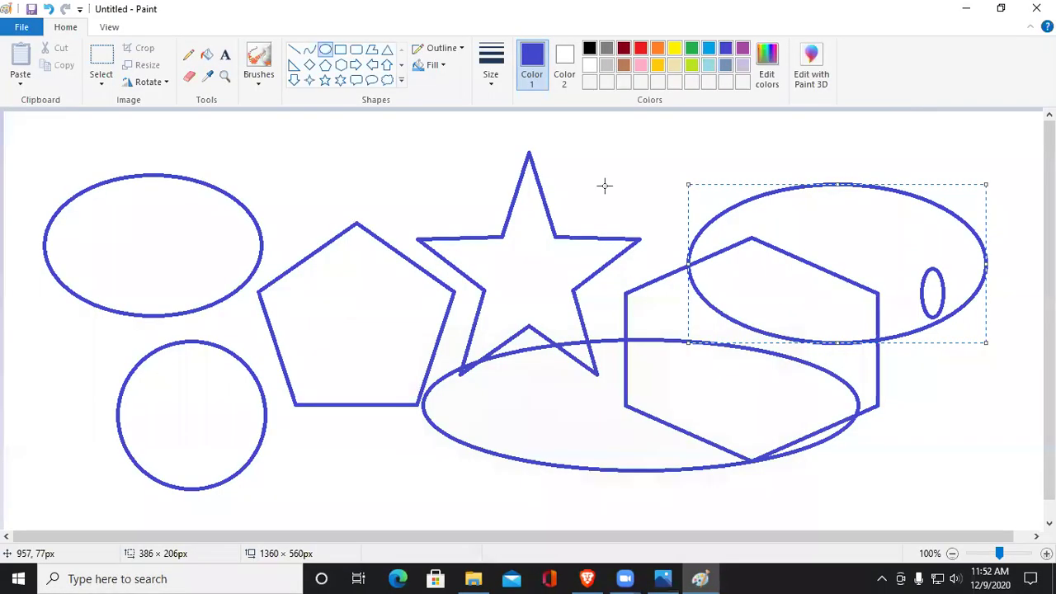
Choose the Rounded rectangle shape and undo all the drawn shapes until the canvas is blank
{"action": "left_click", "coordinate": [401, 85]}
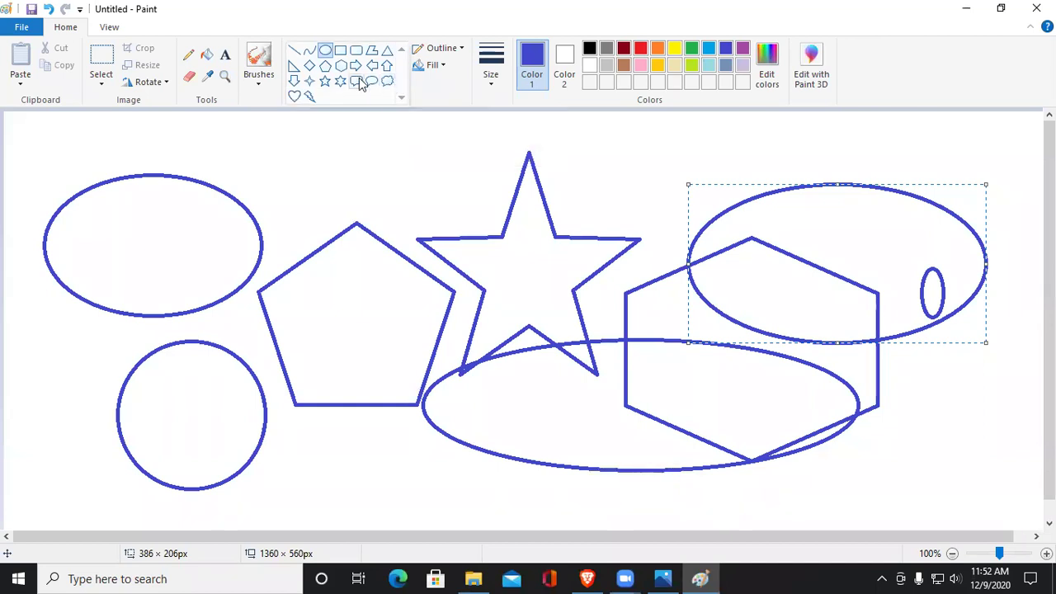
{"action": "left_click", "coordinate": [356, 51]}
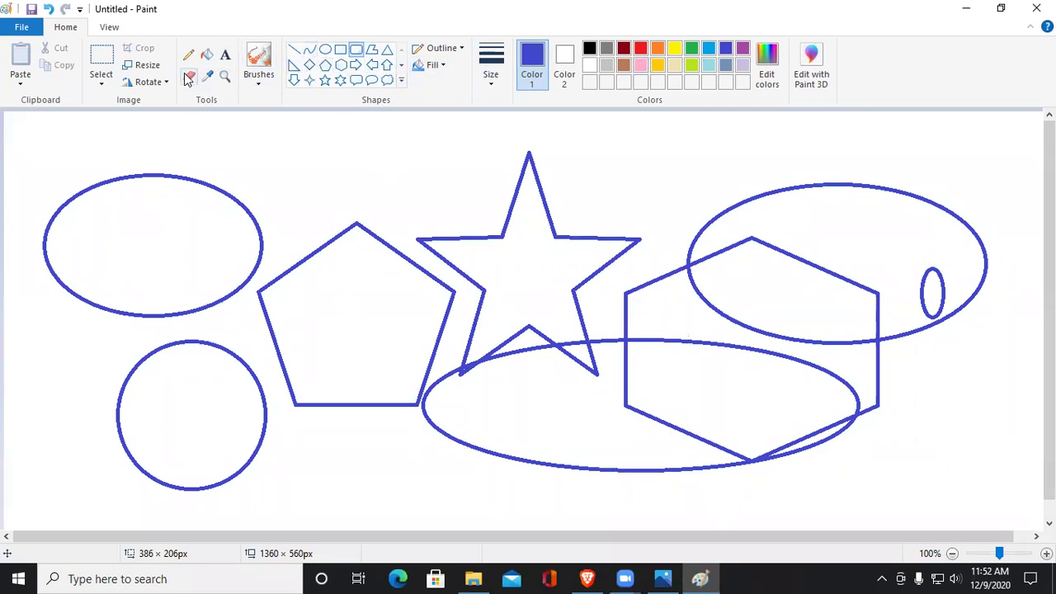
{"action": "key", "text": "ctrl+z"}
{"action": "key", "text": "ctrl+z"}
{"action": "key", "text": "ctrl+z"}
{"action": "key", "text": "ctrl+z"}
{"action": "key", "text": "ctrl+z"}
{"action": "key", "text": "ctrl+z"}
{"action": "key", "text": "ctrl+z"}
{"action": "key", "text": "ctrl+z"}
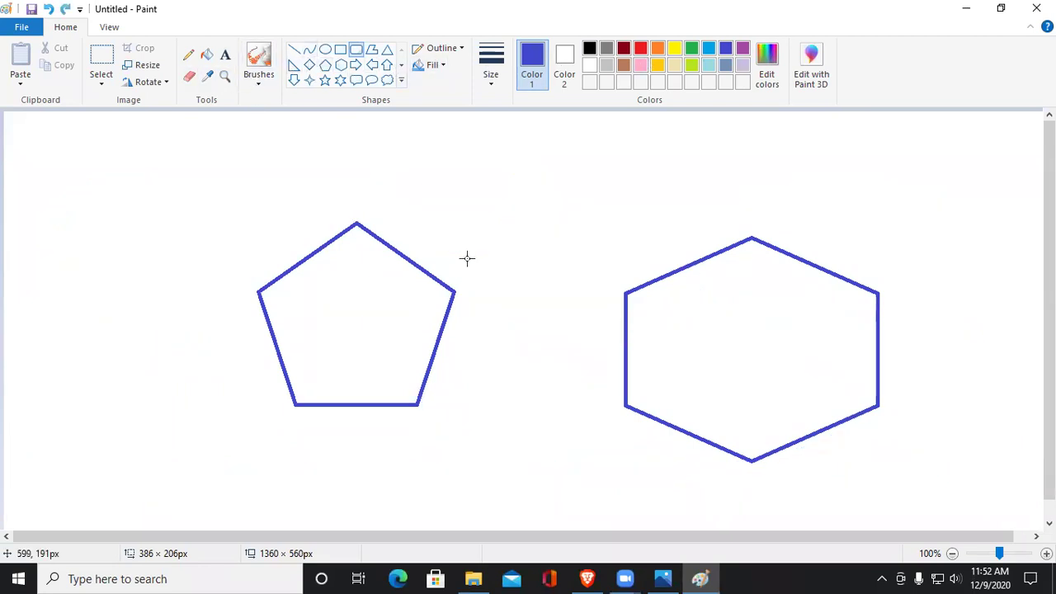
{"action": "key", "text": "ctrl+z"}
{"action": "key", "text": "ctrl+z"}
{"action": "key", "text": "ctrl+z"}
{"action": "key", "text": "ctrl+z"}
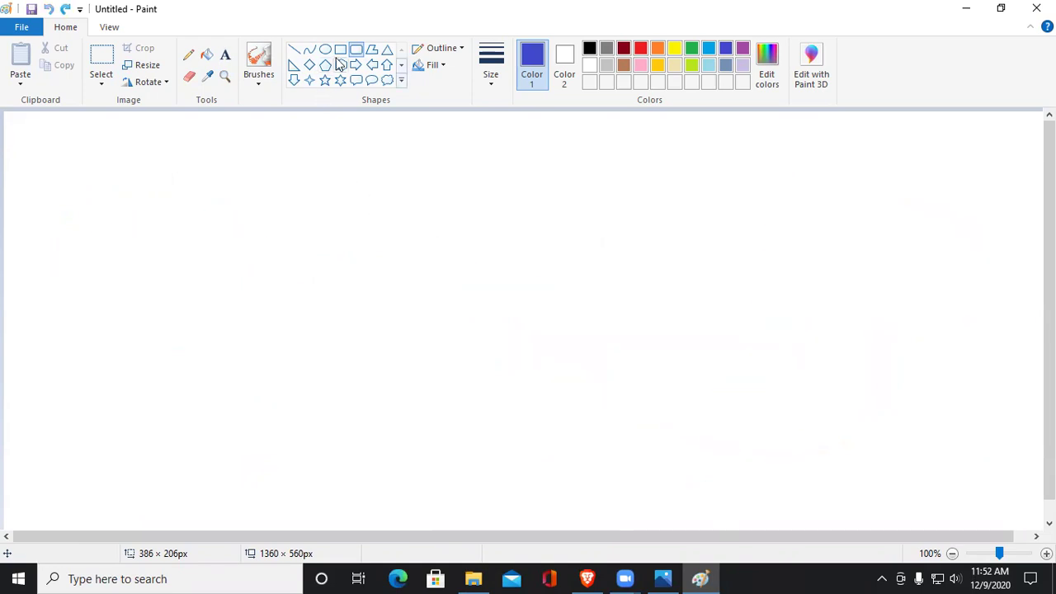
Draw a rounded rectangle about 473 × 364 px and a square-cornered rectangle about 465 × 257 px to its right
{"action": "left_click_drag", "start_coordinate": [168, 201], "coordinate": [533, 481]}
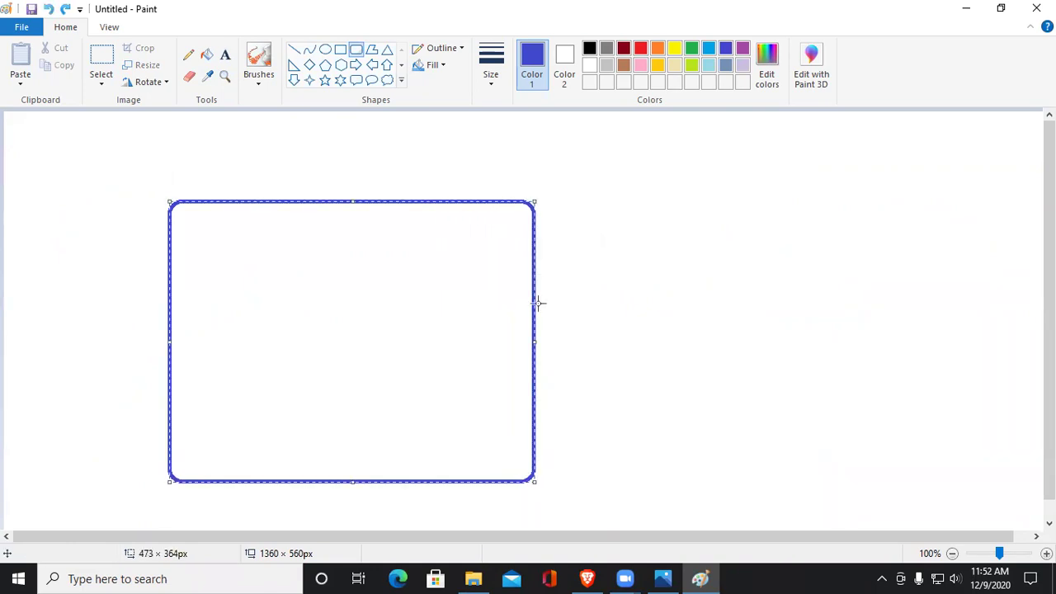
{"action": "left_click", "coordinate": [340, 49]}
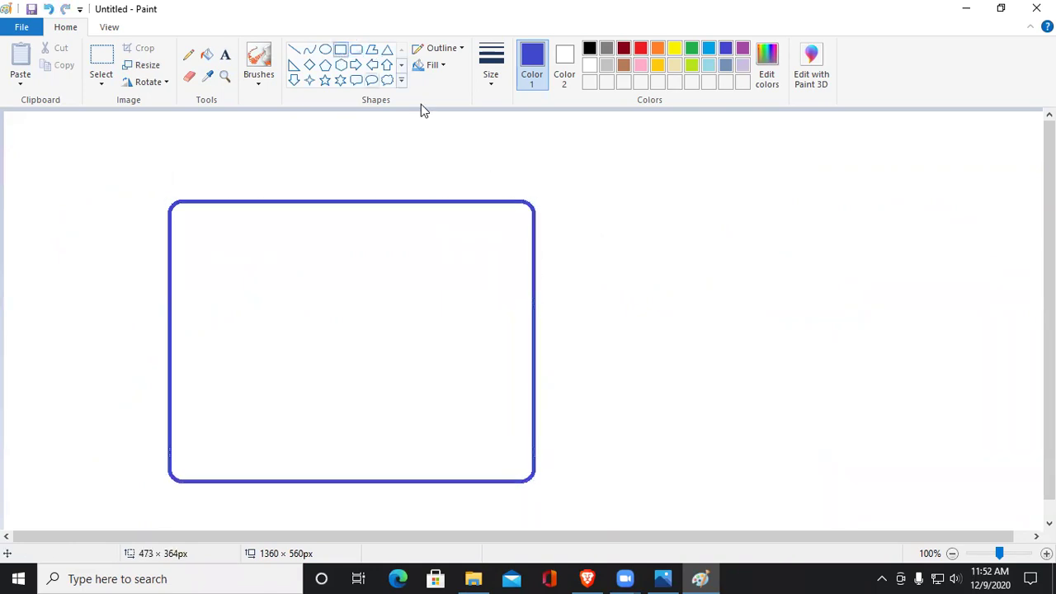
{"action": "left_click_drag", "start_coordinate": [651, 189], "coordinate": [1013, 386]}
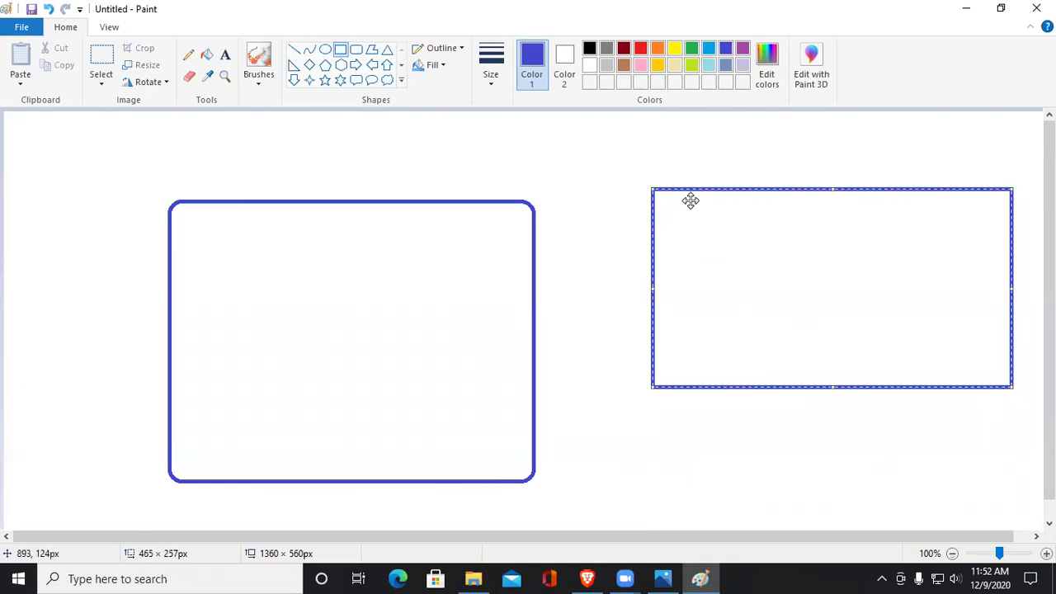
{"action": "left_click", "coordinate": [618, 292]}
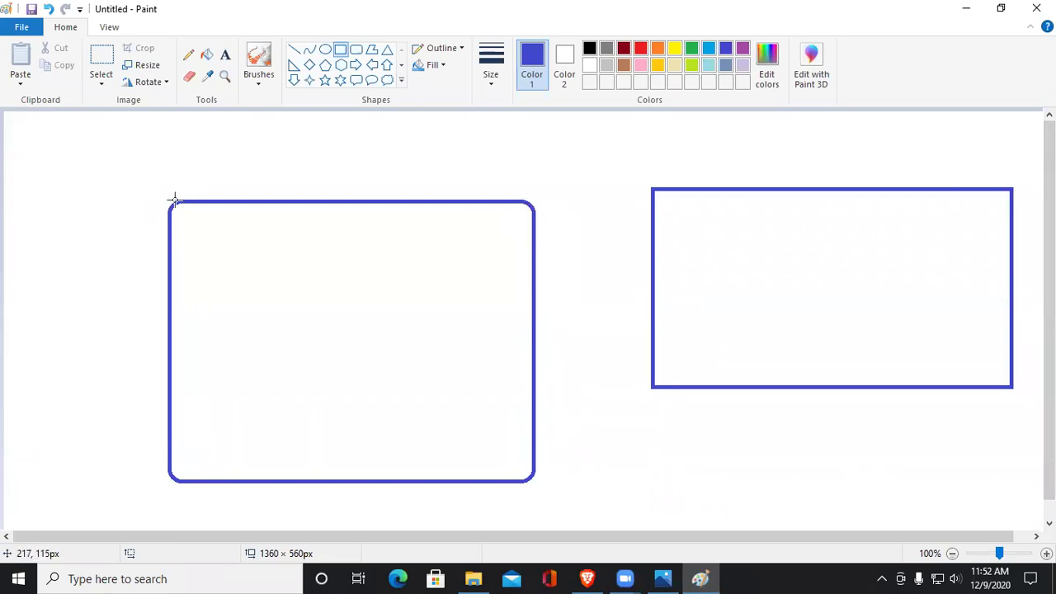
Draw a rectangle about 337 × 174 px inside the rounded one, a rounded rectangle around it, and three overlapping rounded rectangles across the other rectangle
{"action": "left_click_drag", "start_coordinate": [224, 277], "coordinate": [487, 411]}
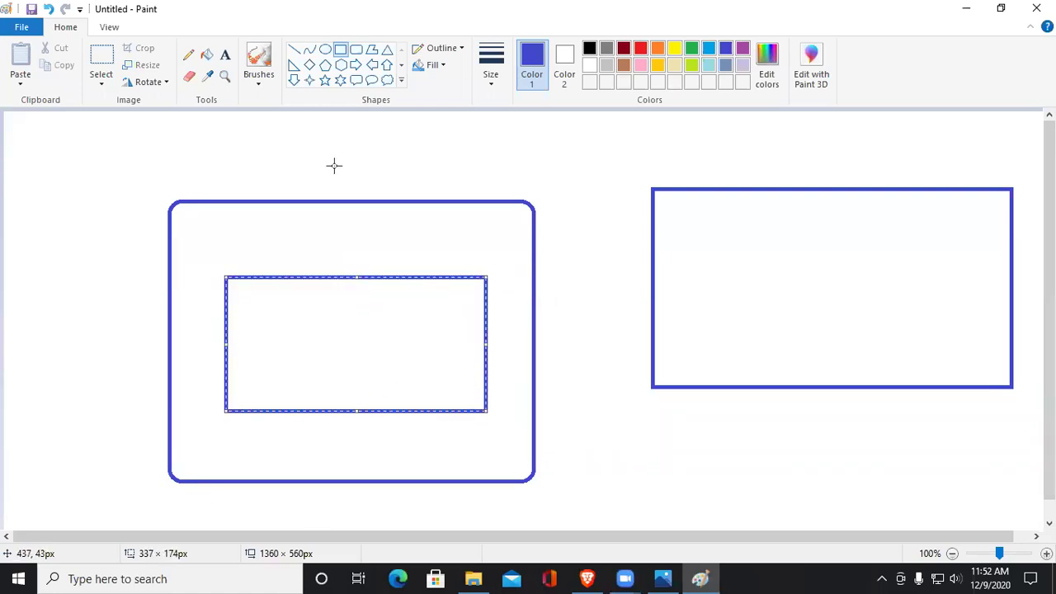
{"action": "left_click", "coordinate": [356, 49]}
{"action": "left_click_drag", "start_coordinate": [198, 218], "coordinate": [512, 456]}
{"action": "left_click_drag", "start_coordinate": [575, 298], "coordinate": [755, 531]}
{"action": "left_click_drag", "start_coordinate": [718, 218], "coordinate": [926, 419]}
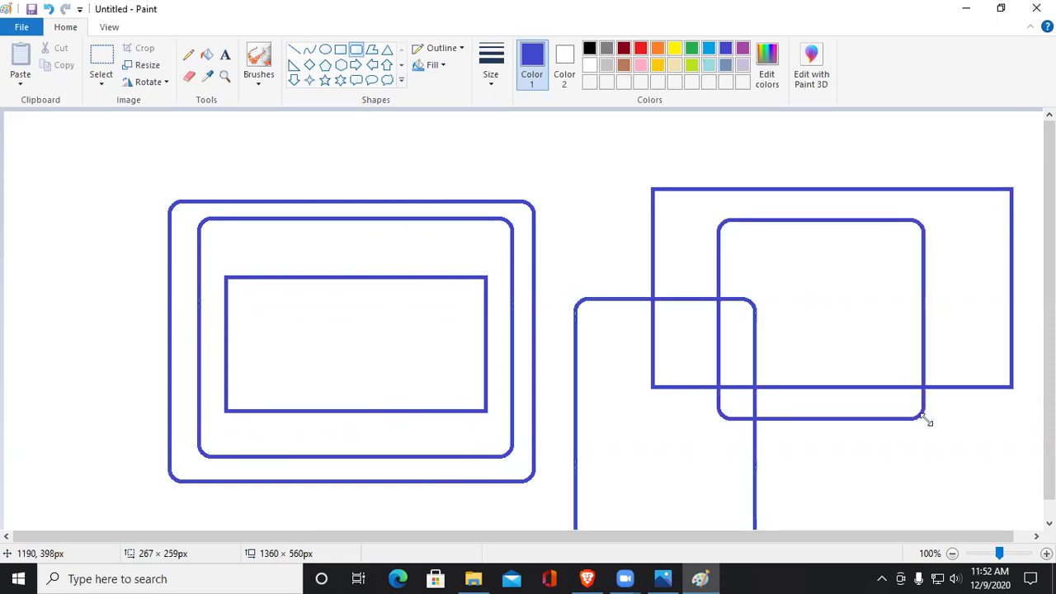
{"action": "left_click_drag", "start_coordinate": [591, 206], "coordinate": [850, 340]}
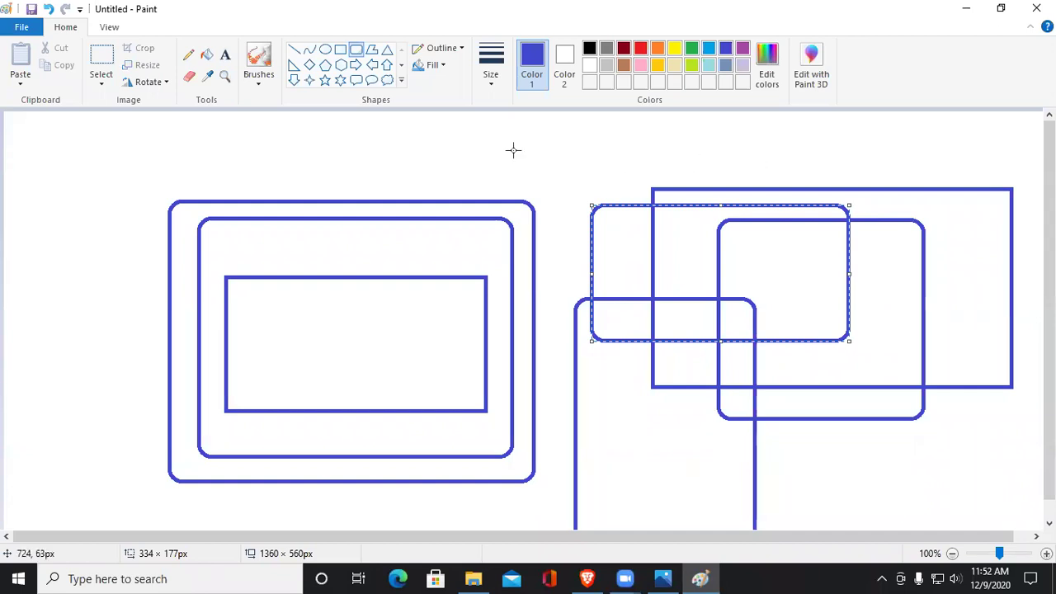
Undo all the rectangles and rounded rectangles until the canvas is blank
{"action": "key", "text": "ctrl+z"}
{"action": "key", "text": "ctrl+z"}
{"action": "key", "text": "ctrl+z"}
{"action": "key", "text": "ctrl+z"}
{"action": "key", "text": "ctrl+z"}
{"action": "key", "text": "ctrl+z"}
{"action": "key", "text": "ctrl+z"}
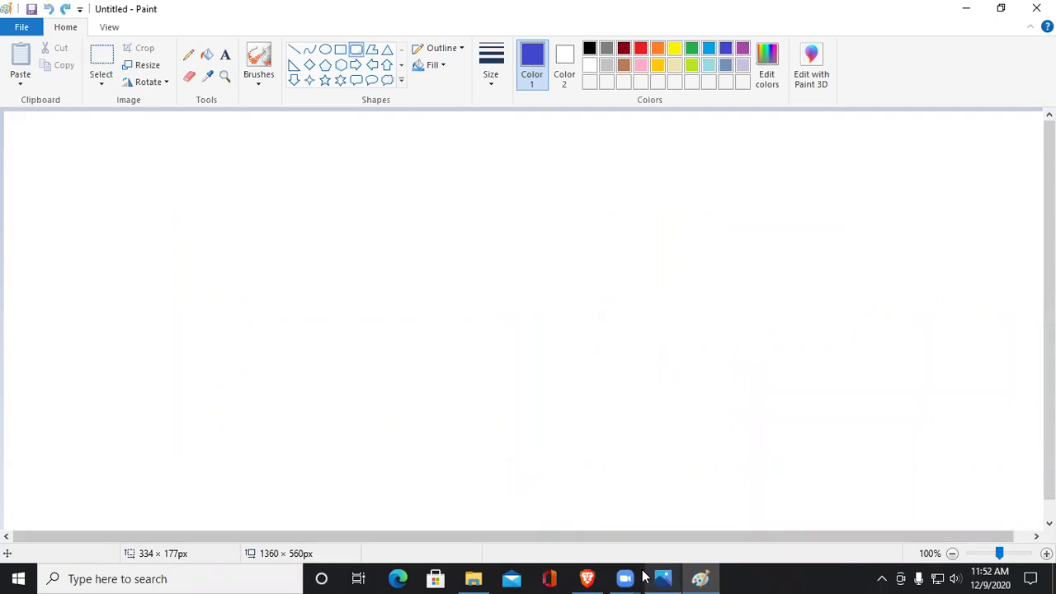
Switch to Photos, go to the next textbook page and read the Line Tool and Pencil Tool instructions under Using Different Tools
{"action": "mouse_move", "coordinate": [625, 579]}
{"action": "left_click", "coordinate": [458, 503]}
{"action": "key", "text": "alt+Tab"}
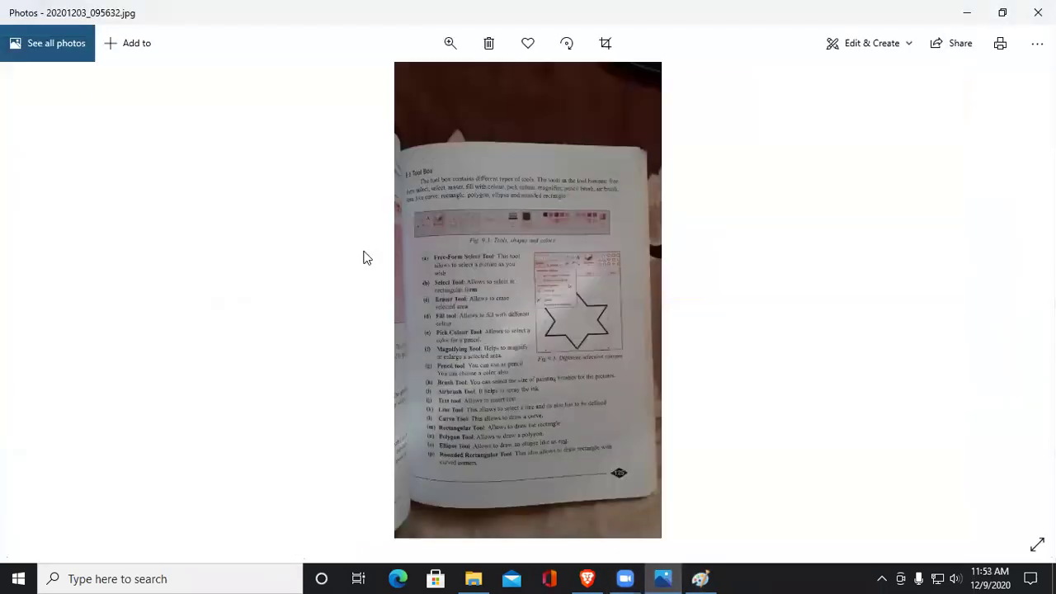
{"action": "scroll", "coordinate": [595, 463], "scroll_direction": "up", "scroll_amount": 3}
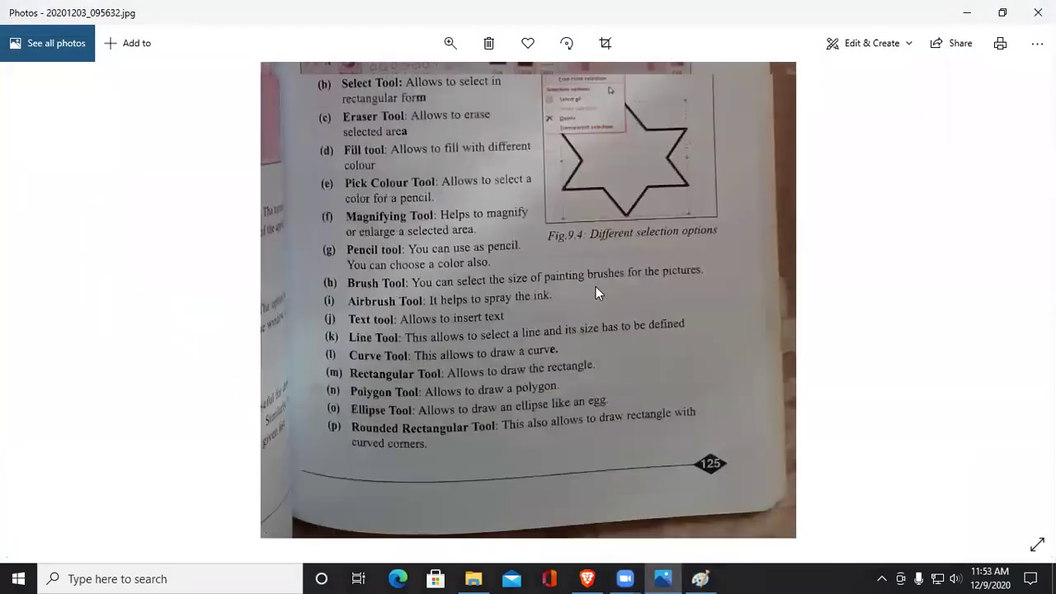
{"action": "scroll", "coordinate": [581, 387], "scroll_direction": "down", "scroll_amount": 3}
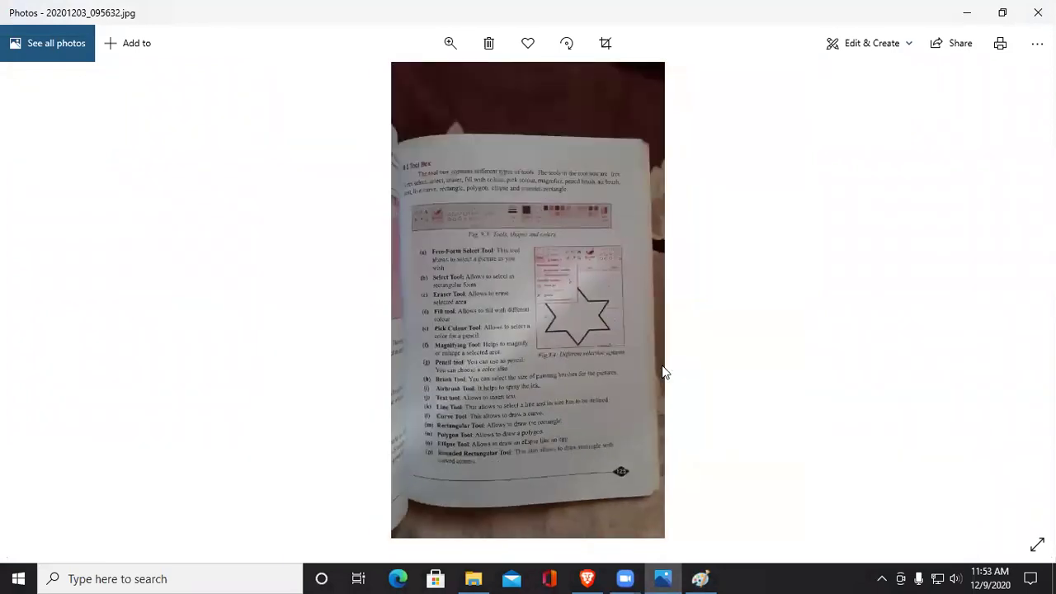
{"action": "left_click", "coordinate": [1019, 295]}
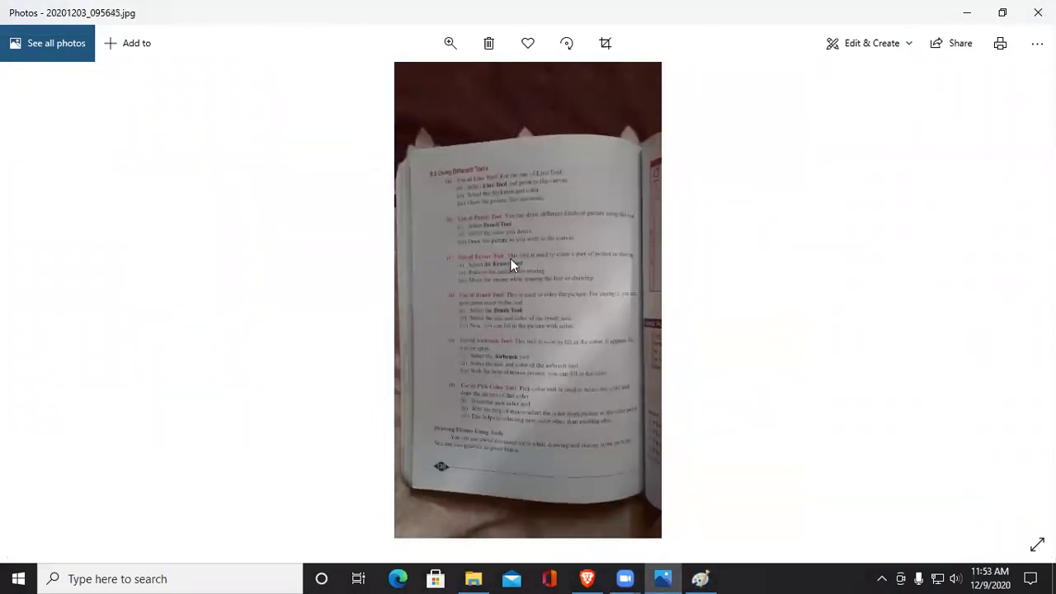
{"action": "scroll", "coordinate": [510, 259], "scroll_direction": "up", "scroll_amount": 4}
{"action": "scroll", "coordinate": [590, 355], "scroll_direction": "down", "scroll_amount": 2}
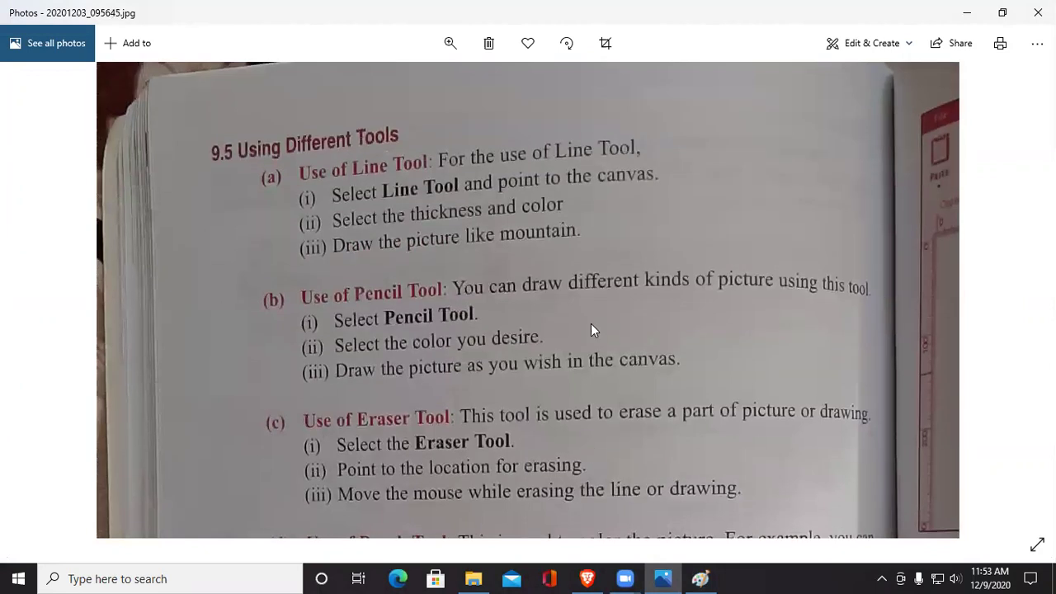
{"action": "scroll", "coordinate": [586, 306], "scroll_direction": "up", "scroll_amount": 3}
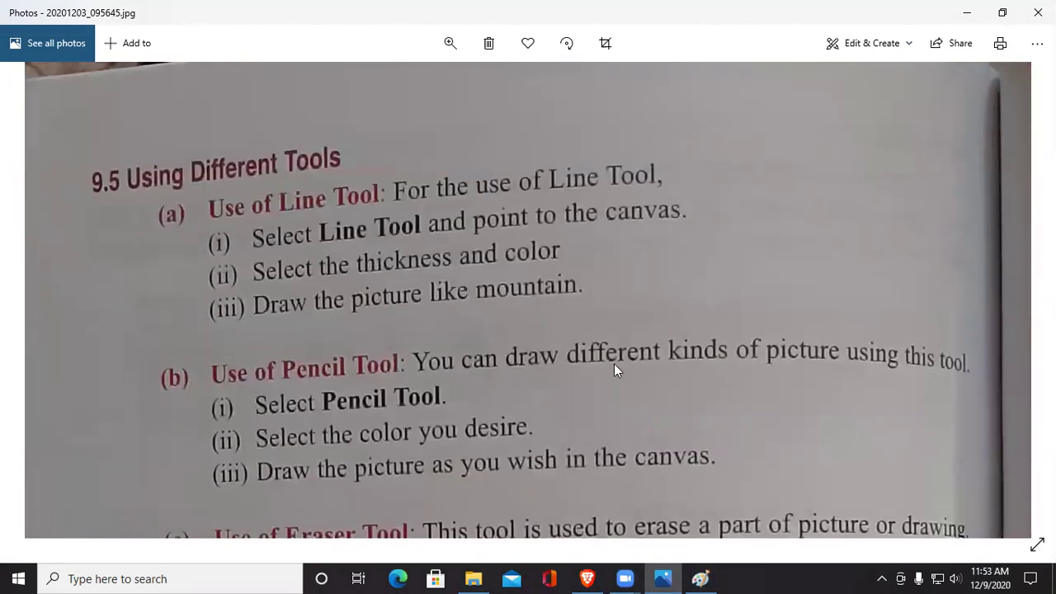
{"action": "scroll", "coordinate": [615, 347], "scroll_direction": "down", "scroll_amount": 1}
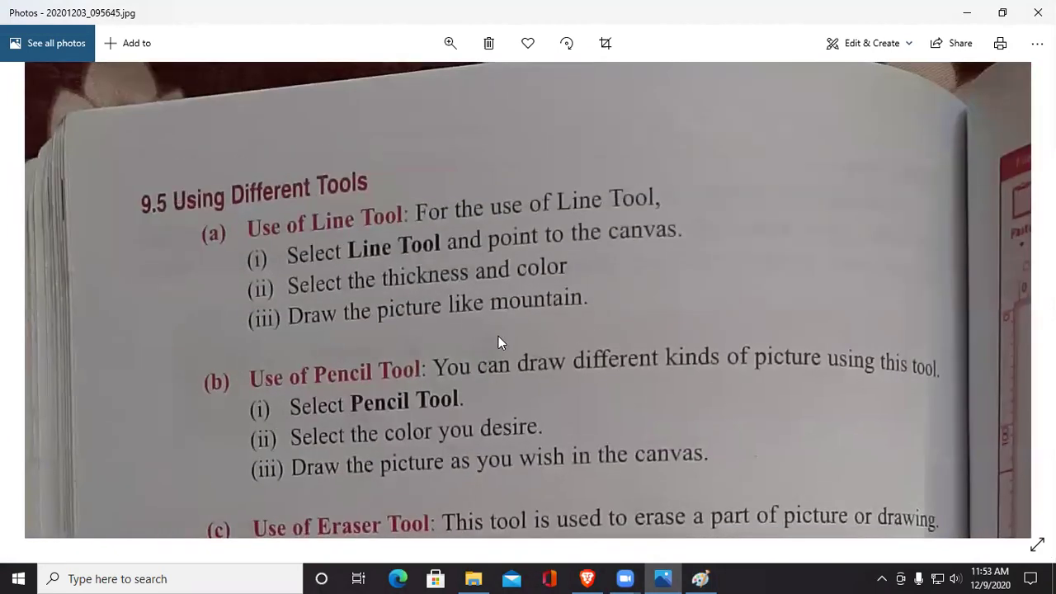
{"action": "left_click_drag", "start_coordinate": [396, 263], "coordinate": [429, 305]}
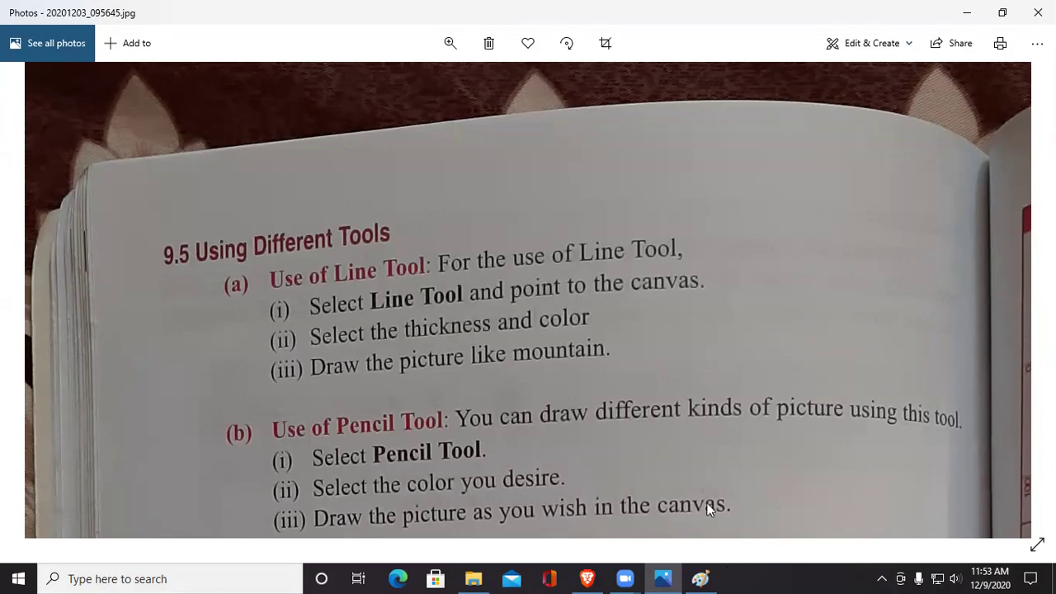
Return to Paint and draw a hexagon about 341 × 332 px on the blank canvas
{"action": "left_click", "coordinate": [700, 578]}
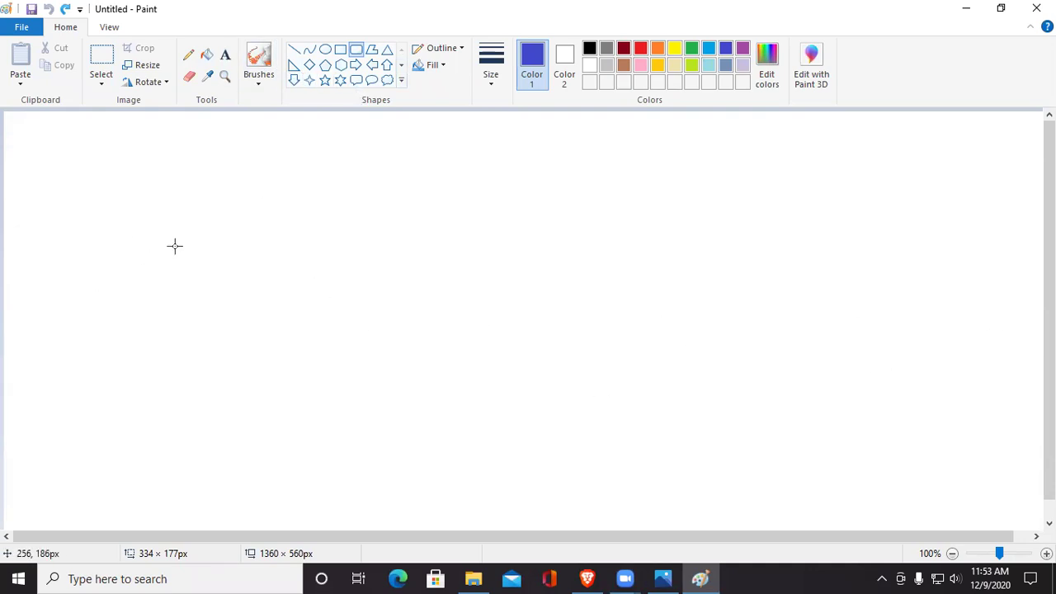
{"action": "left_click", "coordinate": [341, 64]}
{"action": "left_click_drag", "start_coordinate": [240, 171], "coordinate": [505, 425]}
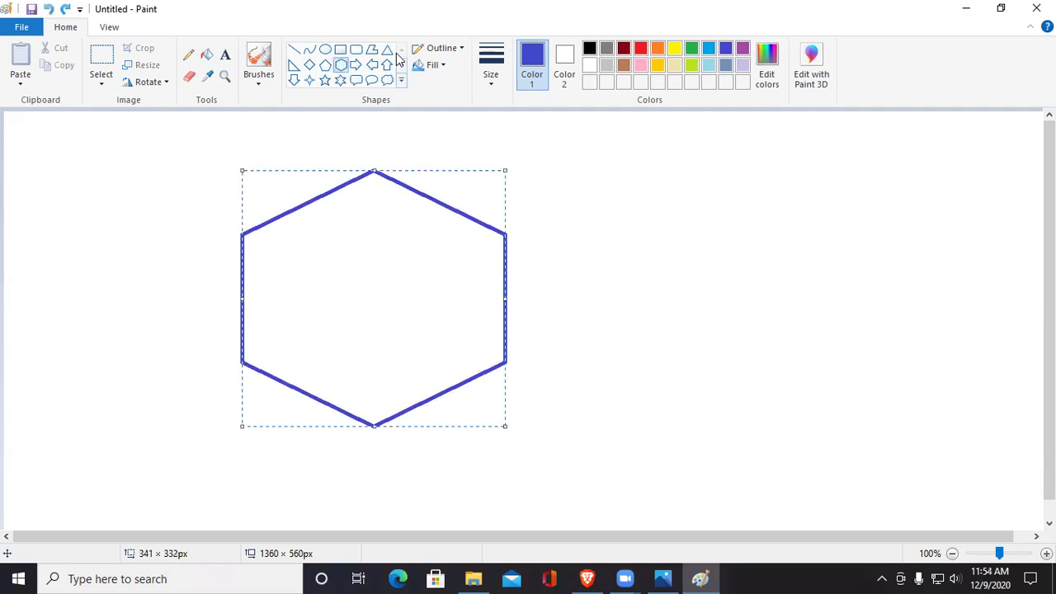
Draw a face inside the hexagon with a calligraphy brush: two eyebrows, two eyes, a nose and a smiling mouth
{"action": "left_click", "coordinate": [260, 60]}
{"action": "left_click", "coordinate": [264, 79]}
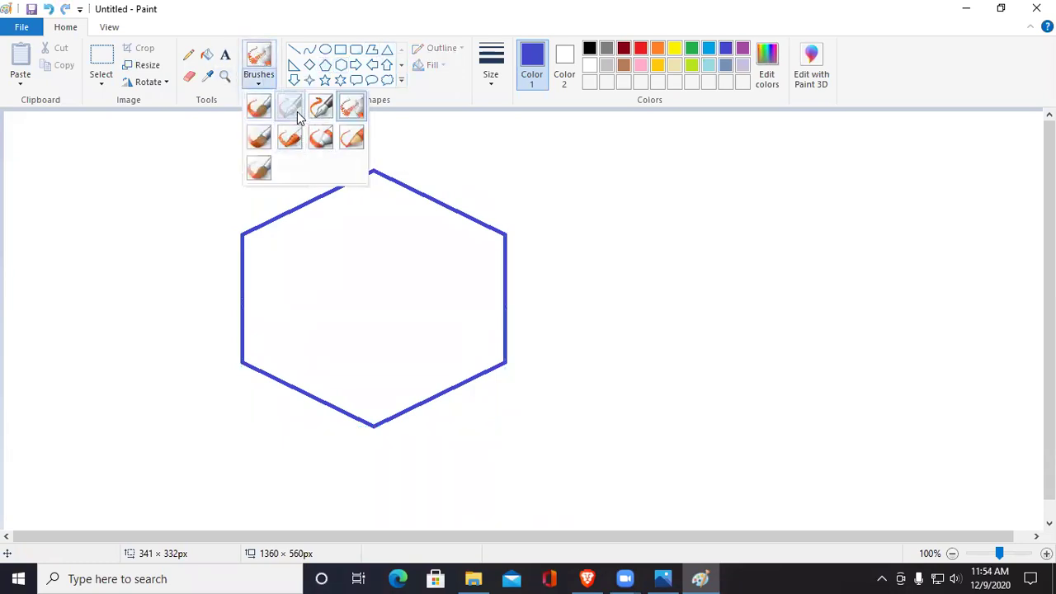
{"action": "left_click", "coordinate": [291, 106]}
{"action": "left_click_drag", "start_coordinate": [291, 236], "coordinate": [462, 238]}
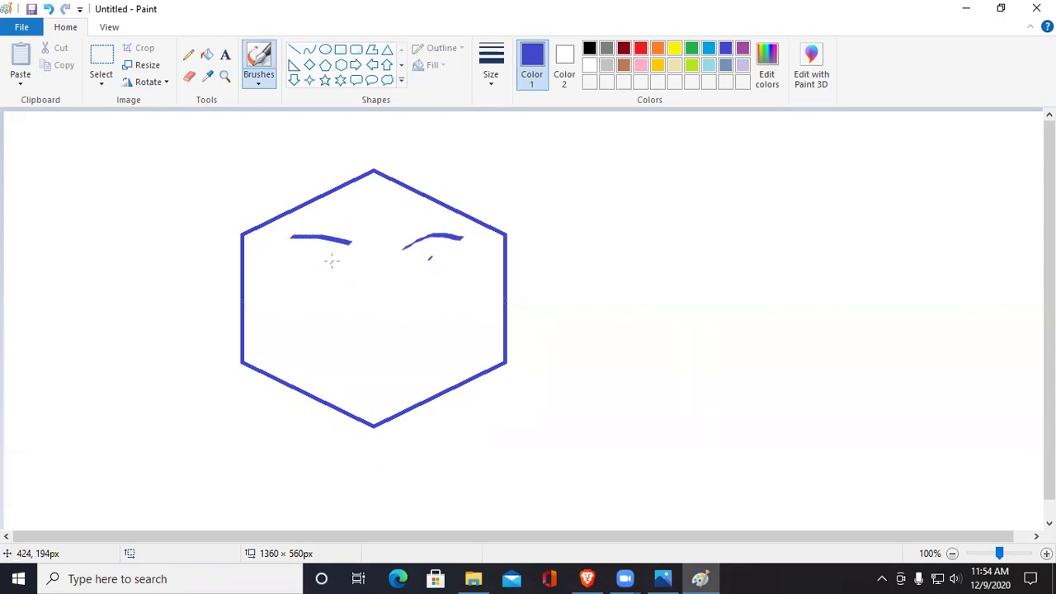
{"action": "mouse_move", "coordinate": [388, 264]}
{"action": "left_mouse_down"}
{"action": "mouse_move", "coordinate": [375, 317]}
{"action": "mouse_move", "coordinate": [432, 316]}
{"action": "left_mouse_up"}
{"action": "left_click_drag", "start_coordinate": [322, 360], "coordinate": [462, 387]}
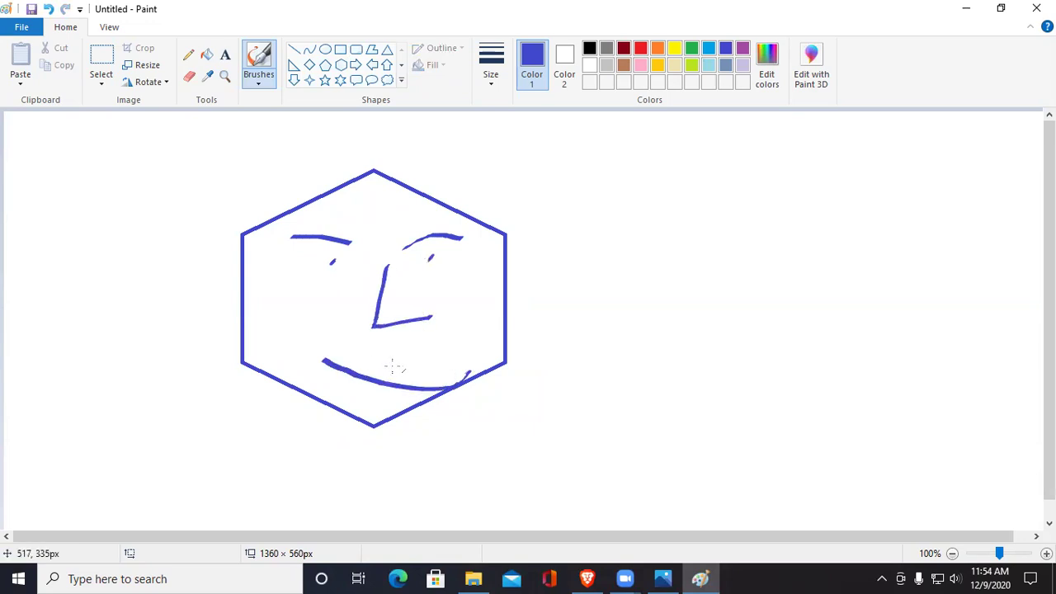
{"action": "mouse_move", "coordinate": [329, 355]}
{"action": "left_mouse_down"}
{"action": "mouse_move", "coordinate": [468, 345]}
{"action": "mouse_move", "coordinate": [460, 377]}
{"action": "left_mouse_up"}
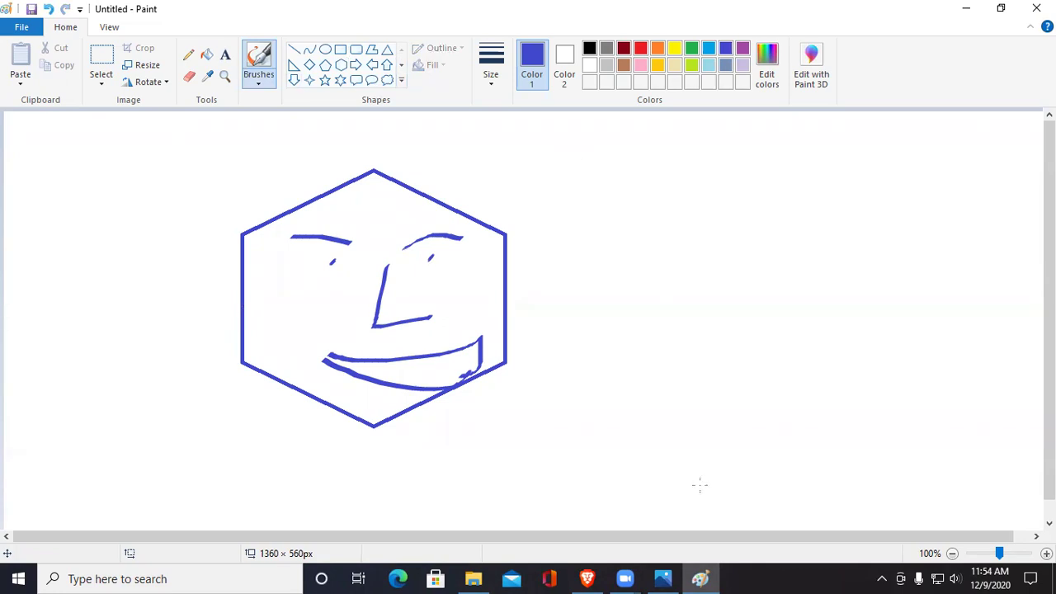
Recheck the mountain drawing instruction in Photos, and brush two jagged mountain-like lines beside the hexagon in Paint
{"action": "left_click", "coordinate": [662, 579]}
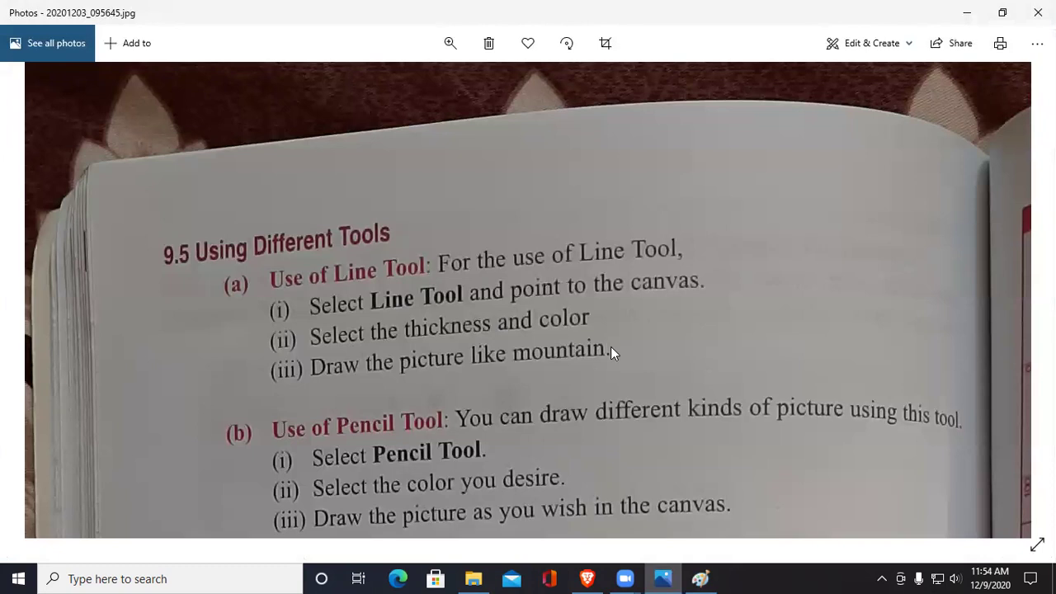
{"action": "left_click", "coordinate": [706, 577]}
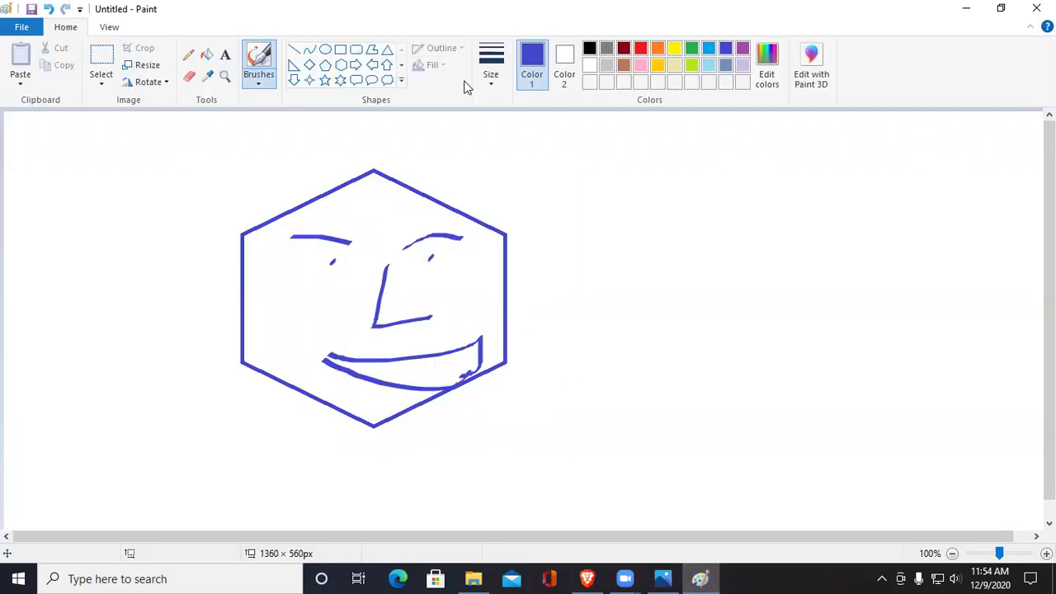
{"action": "mouse_move", "coordinate": [614, 214]}
{"action": "left_mouse_down"}
{"action": "mouse_move", "coordinate": [701, 181]}
{"action": "mouse_move", "coordinate": [725, 193]}
{"action": "mouse_move", "coordinate": [723, 291]}
{"action": "mouse_move", "coordinate": [930, 346]}
{"action": "left_mouse_up"}
{"action": "mouse_move", "coordinate": [778, 229]}
{"action": "left_mouse_down"}
{"action": "mouse_move", "coordinate": [873, 202]}
{"action": "mouse_move", "coordinate": [931, 310]}
{"action": "left_mouse_up"}
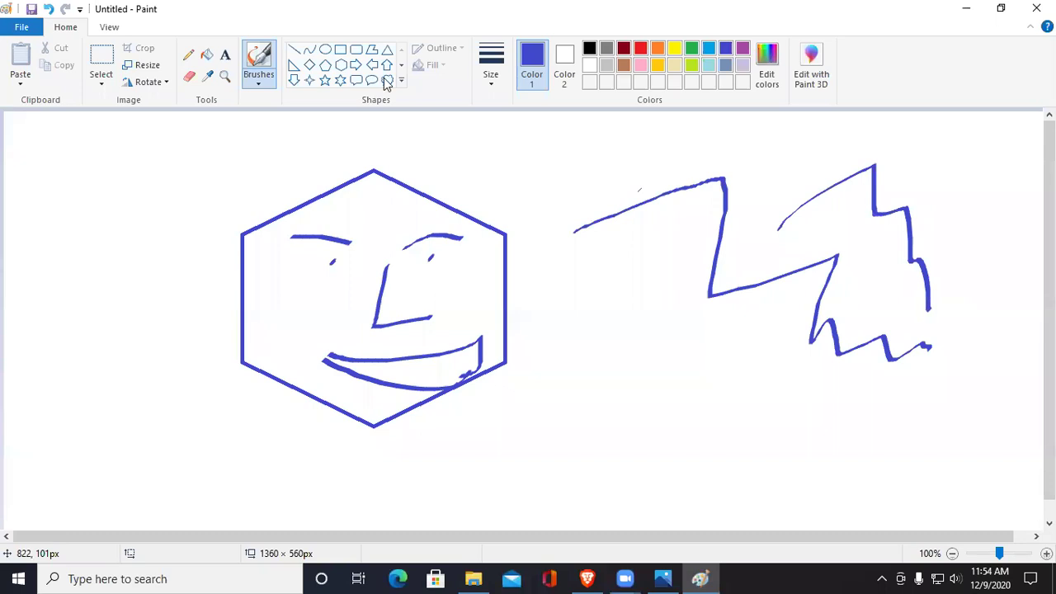
Set the brush to the thickest size and draw a jagged line beneath the two mountain lines
{"action": "left_click", "coordinate": [492, 80]}
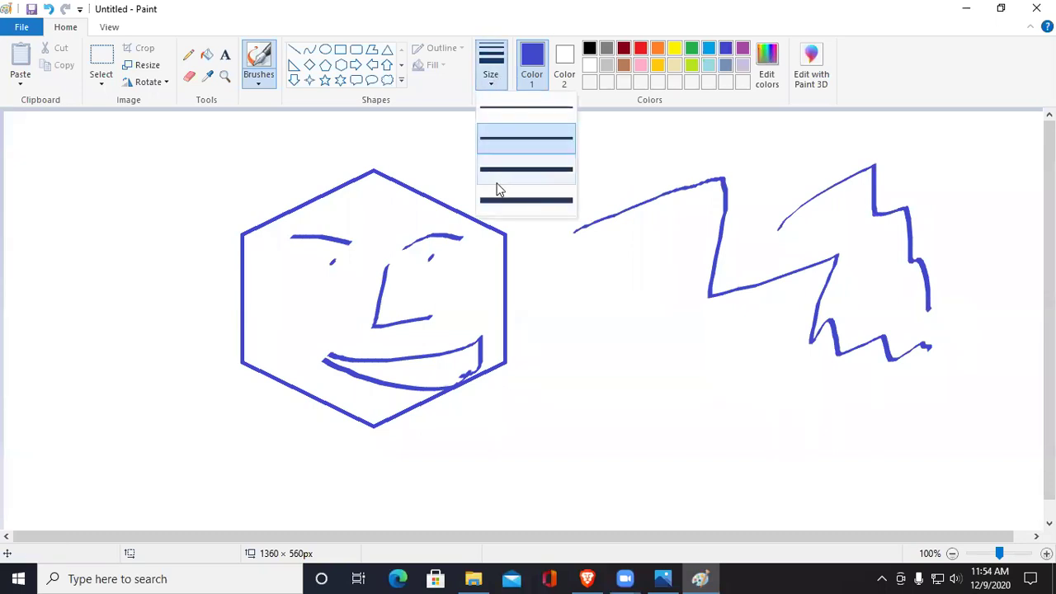
{"action": "left_click", "coordinate": [525, 206]}
{"action": "mouse_move", "coordinate": [547, 363]}
{"action": "left_mouse_down"}
{"action": "mouse_move", "coordinate": [652, 309]}
{"action": "mouse_move", "coordinate": [729, 365]}
{"action": "mouse_move", "coordinate": [916, 429]}
{"action": "mouse_move", "coordinate": [955, 404]}
{"action": "left_mouse_up"}
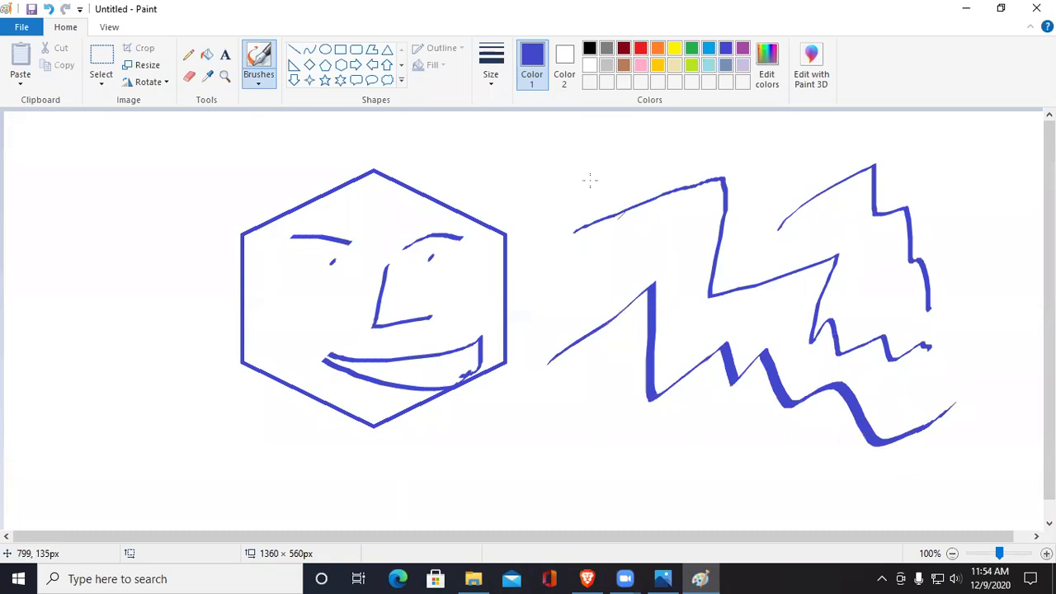
Draw three more thick zigzag lines across the mountain lines, one each in red, turquoise and lavender
{"action": "left_click", "coordinate": [493, 78]}
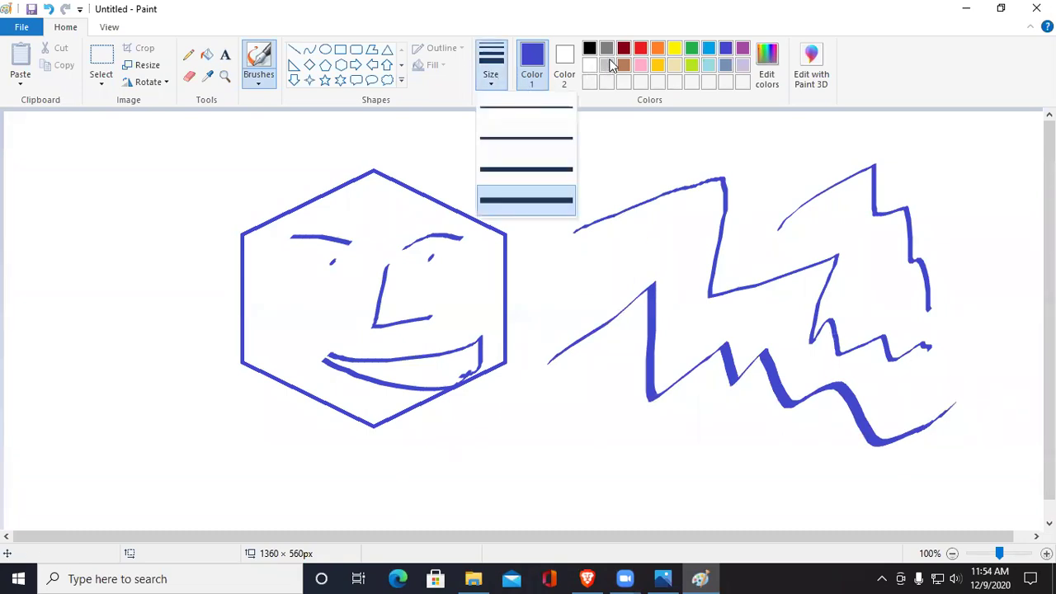
{"action": "left_click", "coordinate": [643, 53]}
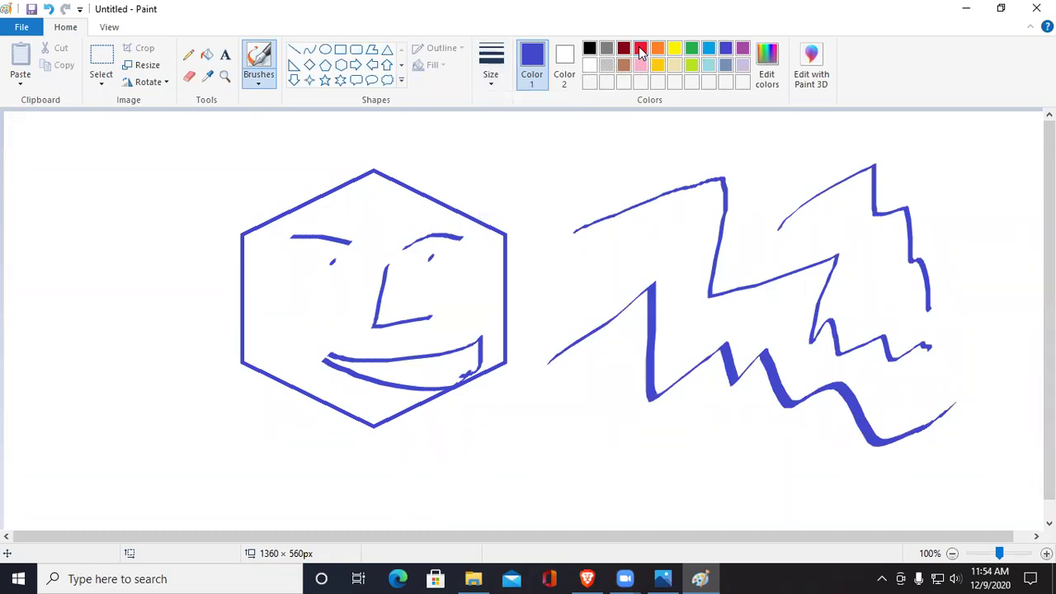
{"action": "mouse_move", "coordinate": [554, 226]}
{"action": "left_mouse_down"}
{"action": "mouse_move", "coordinate": [721, 260]}
{"action": "mouse_move", "coordinate": [975, 263]}
{"action": "left_mouse_up"}
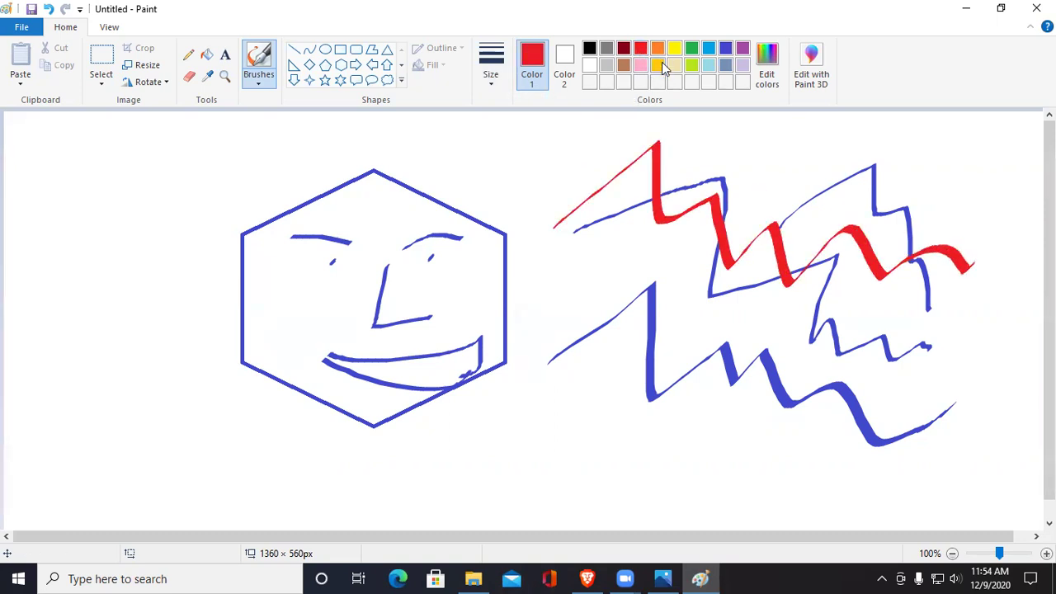
{"action": "left_click", "coordinate": [709, 48]}
{"action": "mouse_move", "coordinate": [615, 315]}
{"action": "left_mouse_down"}
{"action": "mouse_move", "coordinate": [661, 232]}
{"action": "mouse_move", "coordinate": [867, 355]}
{"action": "mouse_move", "coordinate": [1019, 354]}
{"action": "left_mouse_up"}
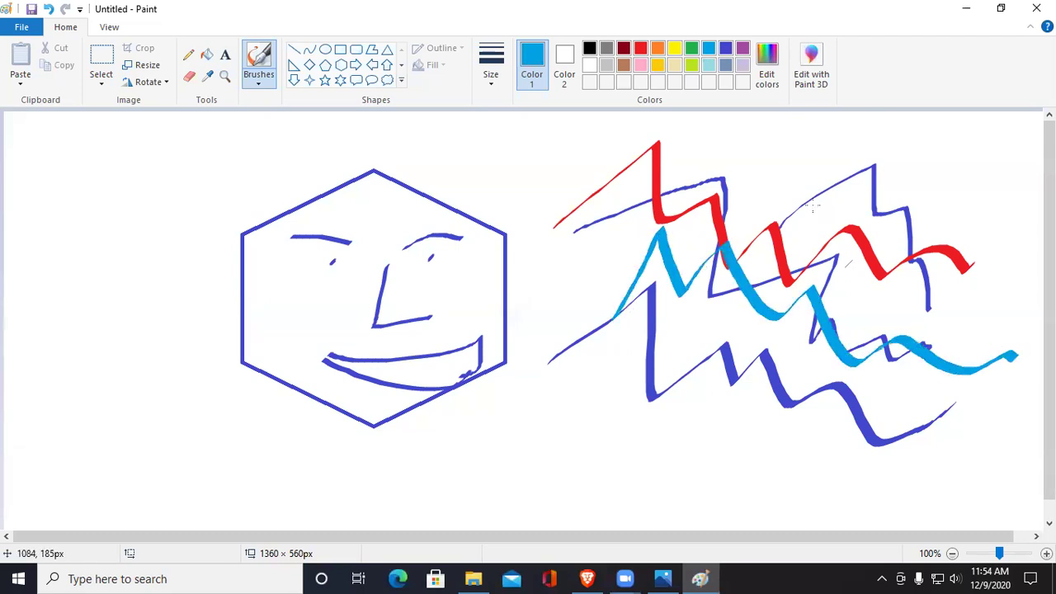
{"action": "left_click", "coordinate": [743, 66]}
{"action": "mouse_move", "coordinate": [547, 410]}
{"action": "left_mouse_down"}
{"action": "mouse_move", "coordinate": [611, 454]}
{"action": "mouse_move", "coordinate": [797, 439]}
{"action": "mouse_move", "coordinate": [988, 370]}
{"action": "left_mouse_up"}
Set the brush to the thinnest size and draw two lavender zigzag lines, one beside the hexagon and one across the face's eyebrows
{"action": "left_click", "coordinate": [488, 71]}
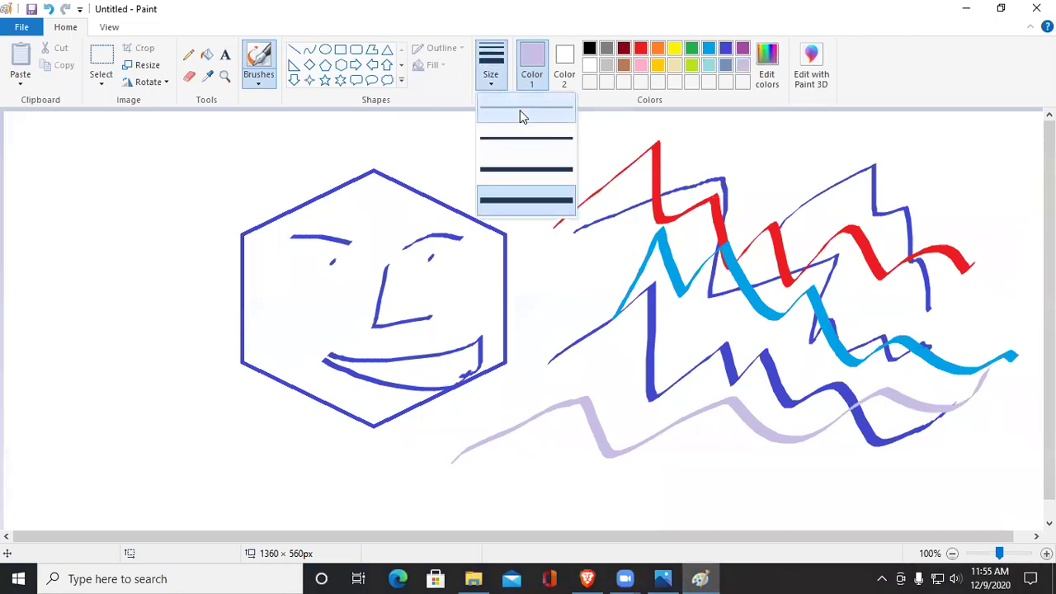
{"action": "mouse_move", "coordinate": [51, 338]}
{"action": "left_mouse_down"}
{"action": "mouse_move", "coordinate": [254, 138]}
{"action": "mouse_move", "coordinate": [355, 153]}
{"action": "left_mouse_up"}
{"action": "mouse_move", "coordinate": [126, 326]}
{"action": "left_mouse_down"}
{"action": "mouse_move", "coordinate": [228, 303]}
{"action": "mouse_move", "coordinate": [504, 208]}
{"action": "left_mouse_up"}
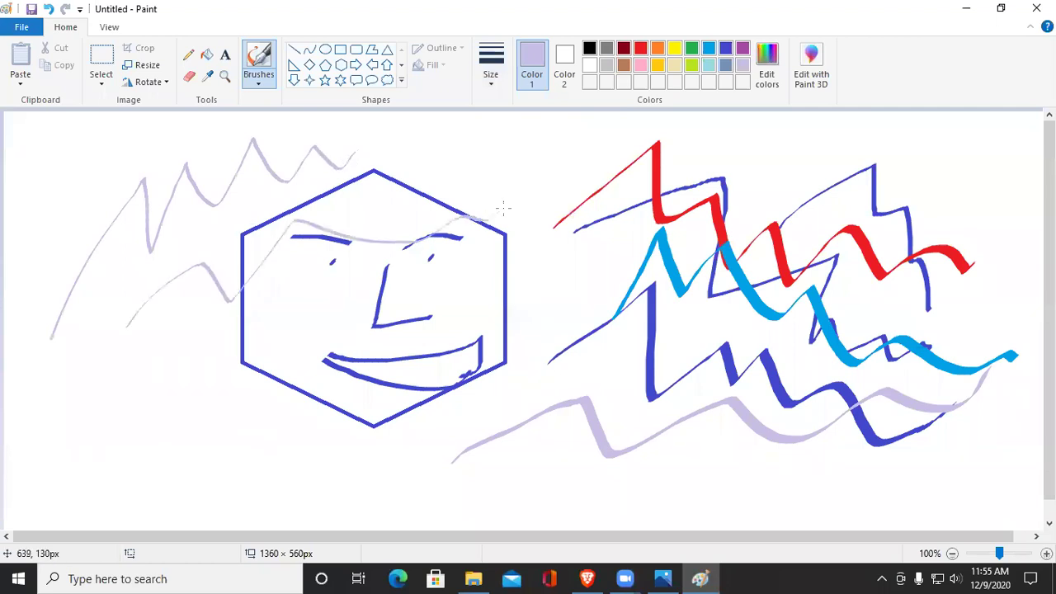
Set the brush back to the thickest size and draw a lavender zigzag across the lower part of the face towards the mountain lines
{"action": "left_click", "coordinate": [493, 72]}
{"action": "left_click", "coordinate": [512, 209]}
{"action": "mouse_move", "coordinate": [59, 431]}
{"action": "left_mouse_down"}
{"action": "mouse_move", "coordinate": [178, 384]}
{"action": "mouse_move", "coordinate": [423, 339]}
{"action": "left_mouse_up"}
{"action": "left_click_drag", "start_coordinate": [469, 295], "coordinate": [635, 221]}
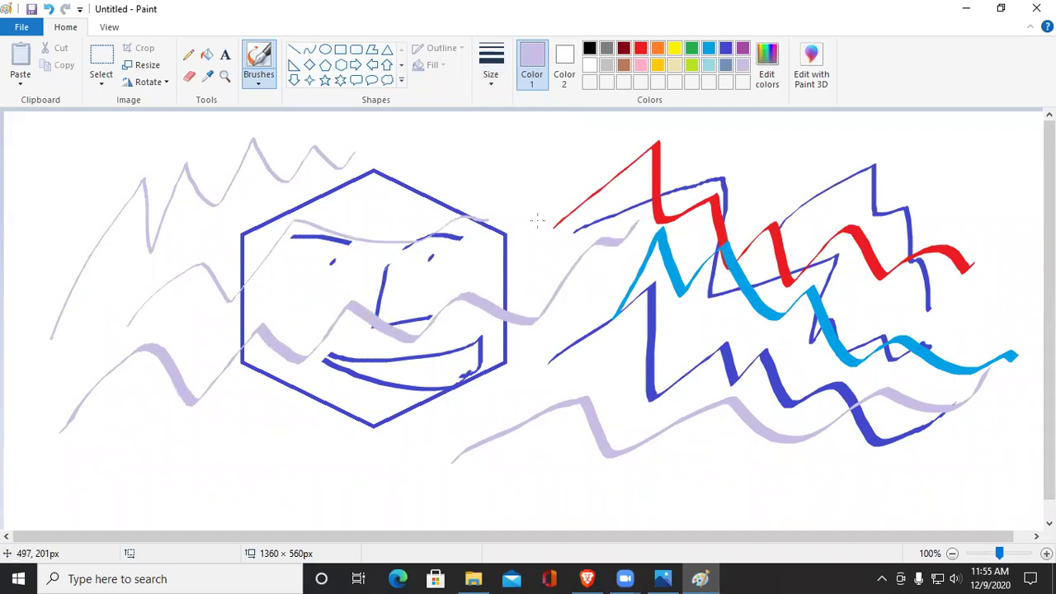
Recheck the Line Tool instructions in Photos, and draw a nearly horizontal lavender line about 767 px long beneath the drawing with Paint's Line tool
{"action": "left_click", "coordinate": [663, 579]}
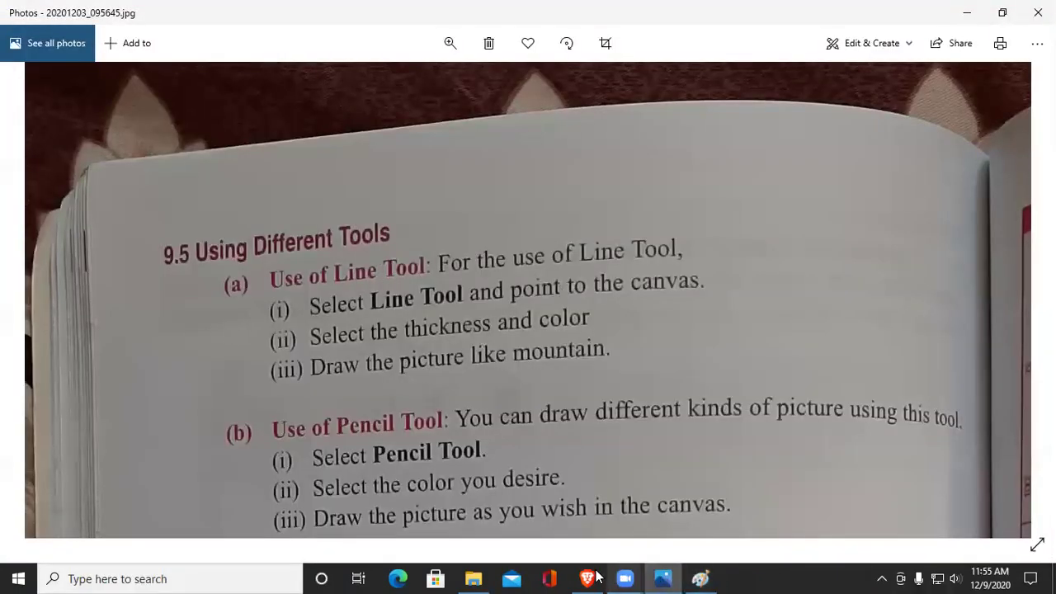
{"action": "left_click", "coordinate": [701, 578]}
{"action": "left_click", "coordinate": [257, 85]}
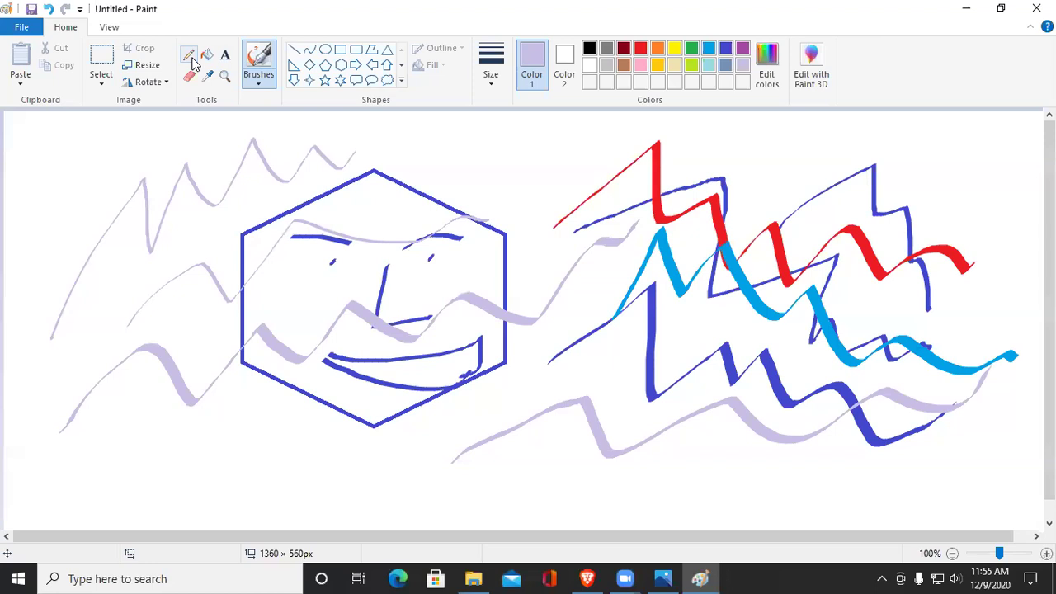
{"action": "left_click", "coordinate": [295, 52]}
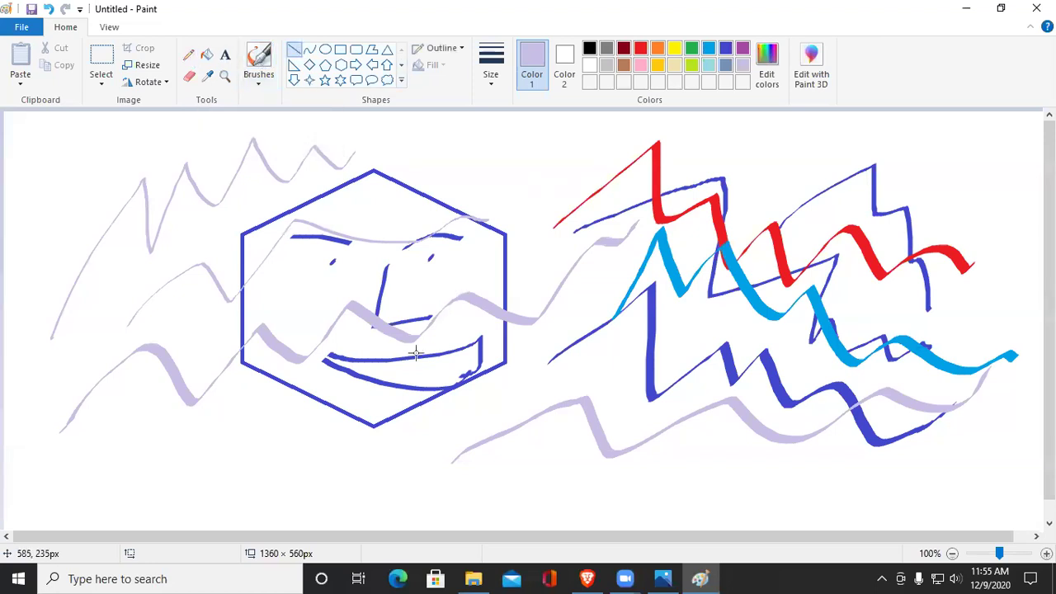
{"action": "left_click_drag", "start_coordinate": [173, 501], "coordinate": [767, 497]}
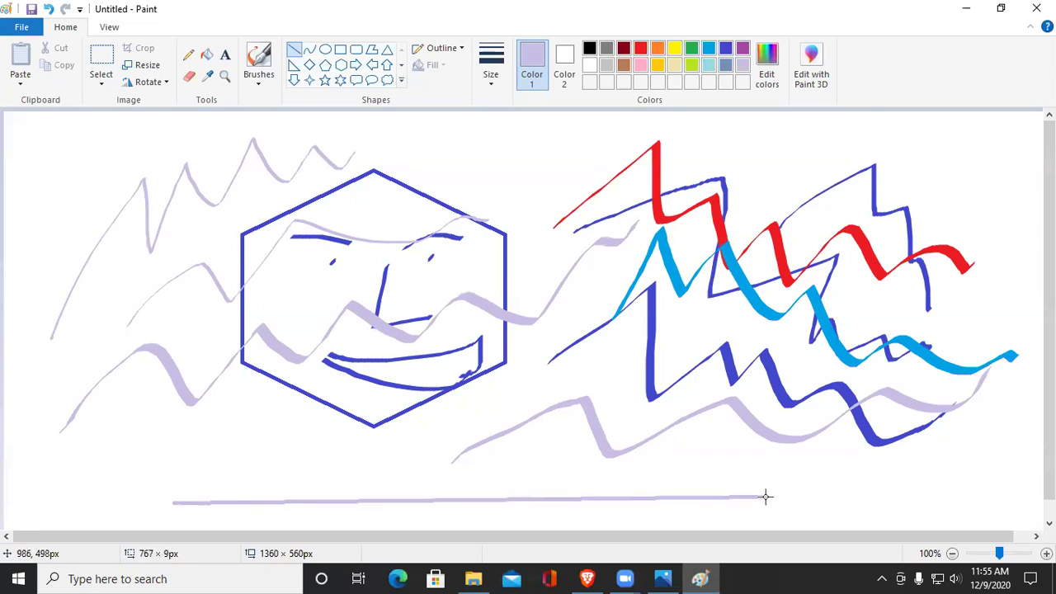
Draw a lavender line about 751 px long above the straight one, set it to the thickest size, and draw another about 761 px long
{"action": "left_click", "coordinate": [495, 80]}
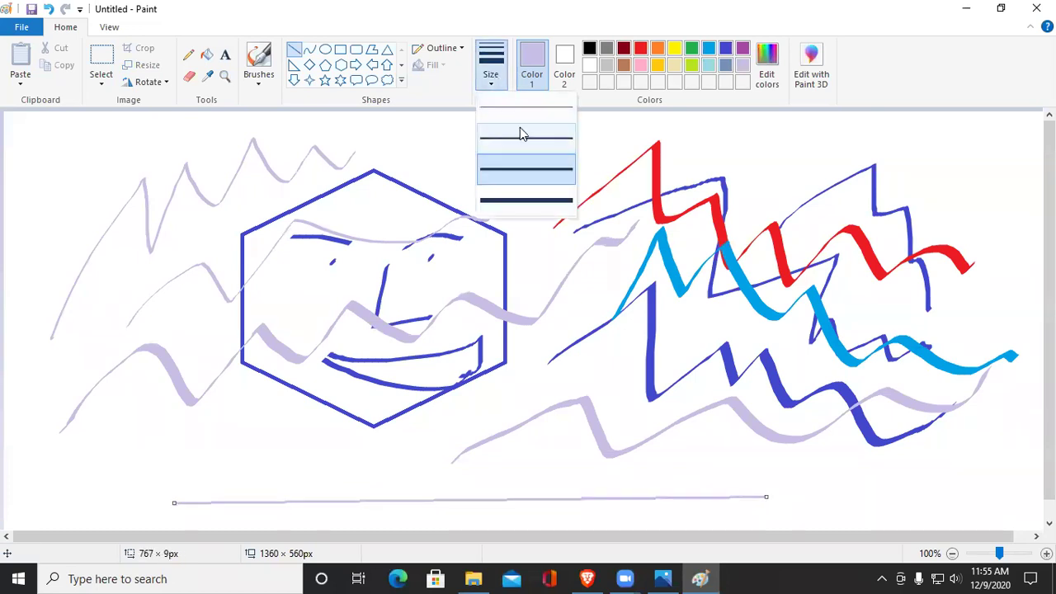
{"action": "left_click", "coordinate": [301, 476]}
{"action": "left_click_drag", "start_coordinate": [181, 476], "coordinate": [760, 462]}
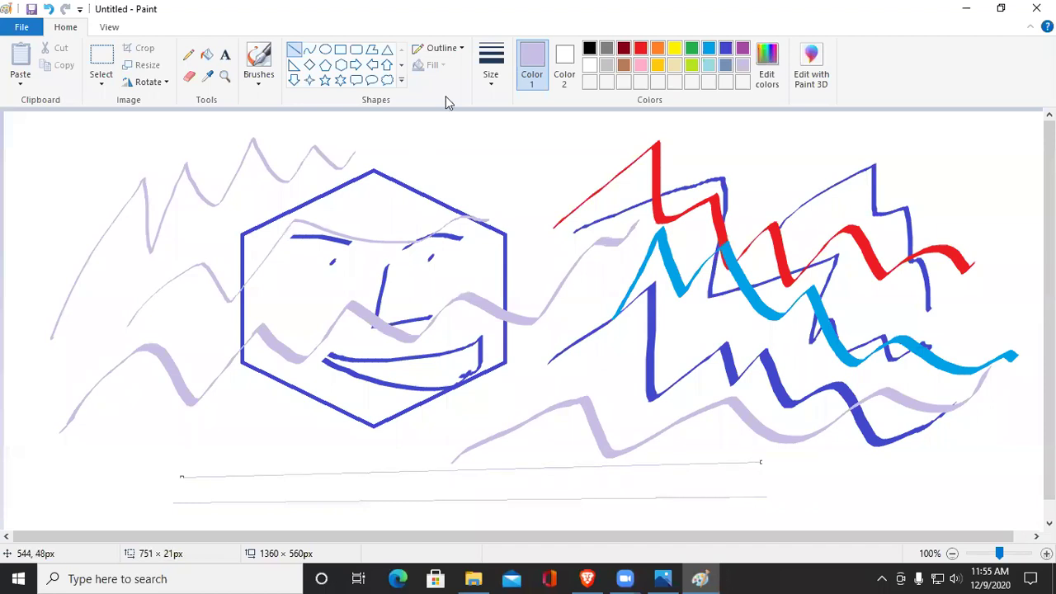
{"action": "left_click", "coordinate": [502, 79]}
{"action": "left_click", "coordinate": [527, 204]}
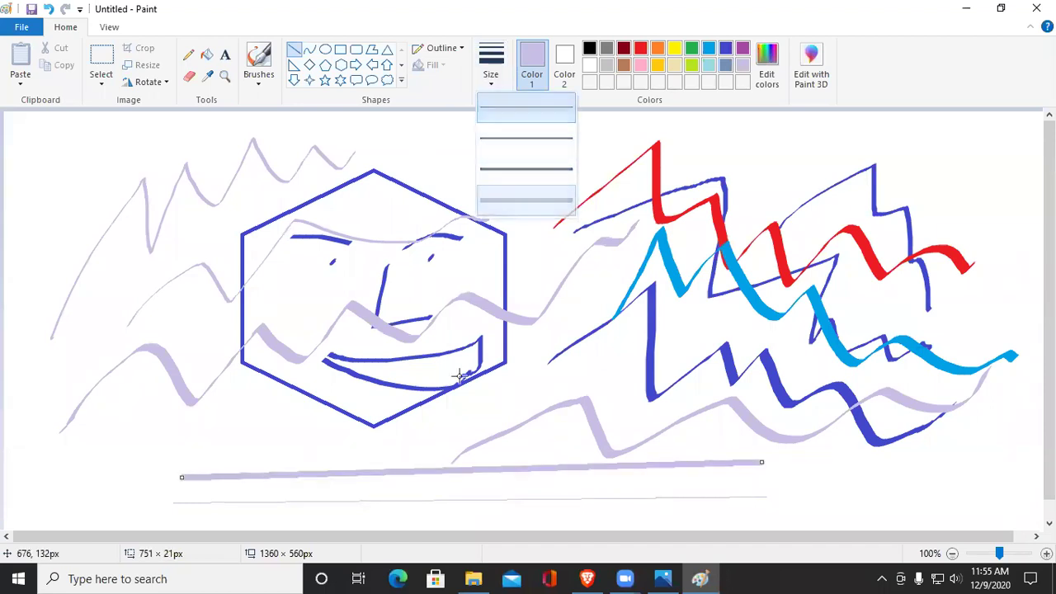
{"action": "left_click_drag", "start_coordinate": [192, 499], "coordinate": [780, 493]}
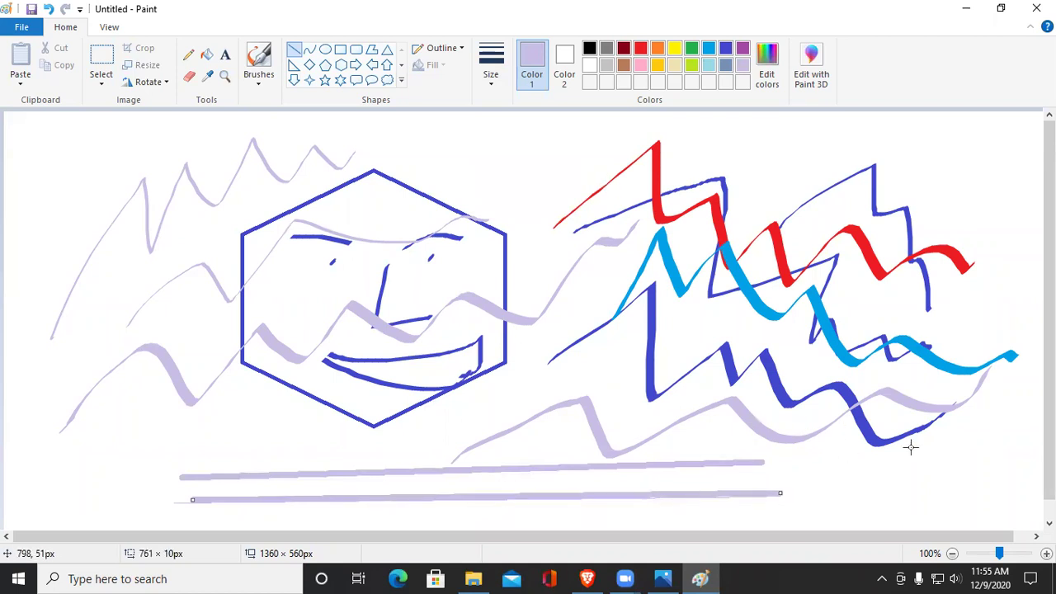
Review the Pencil Tool instructions in Photos, and return to Paint with the Pencil tool active
{"action": "left_click", "coordinate": [662, 578]}
{"action": "mouse_move", "coordinate": [498, 374]}
{"action": "left_mouse_down"}
{"action": "mouse_move", "coordinate": [503, 265]}
{"action": "mouse_move", "coordinate": [473, 191]}
{"action": "mouse_move", "coordinate": [427, 201]}
{"action": "left_mouse_up"}
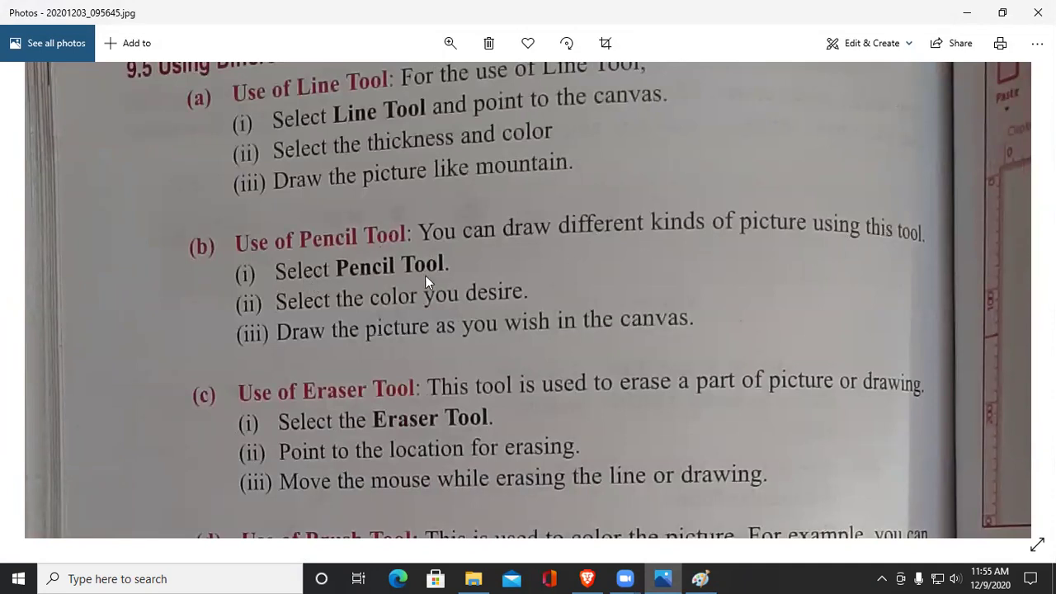
{"action": "left_click", "coordinate": [701, 579]}
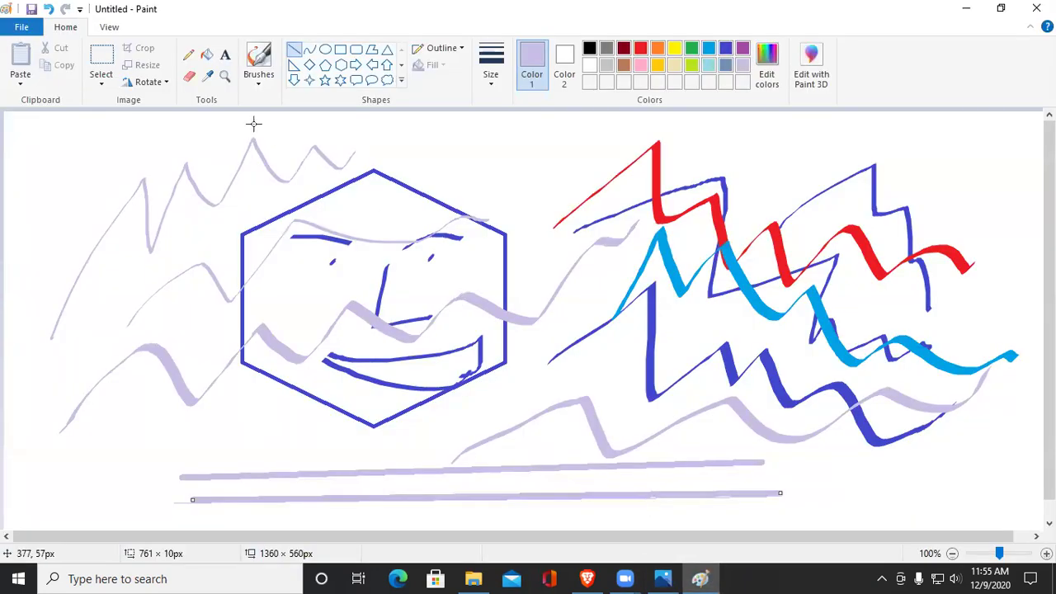
{"action": "left_click", "coordinate": [189, 59]}
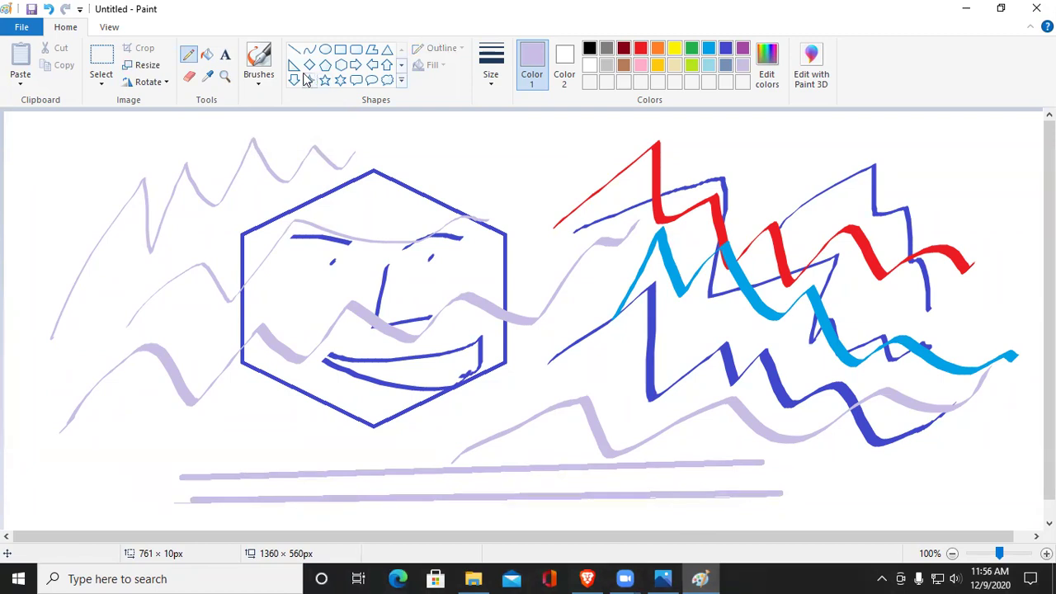
Undo all the zigzag and straight lines so that only the hexagon face is left
{"action": "key", "text": "ctrl+z"}
{"action": "key", "text": "ctrl+z"}
{"action": "key", "text": "ctrl+z"}
{"action": "key", "text": "ctrl+z"}
{"action": "key", "text": "ctrl+z"}
{"action": "key", "text": "ctrl+z"}
{"action": "key", "text": "ctrl+z"}
{"action": "key", "text": "ctrl+z"}
{"action": "key", "text": "ctrl+z"}
{"action": "key", "text": "ctrl+z"}
{"action": "key", "text": "ctrl+z"}
{"action": "key", "text": "ctrl+z"}
{"action": "key", "text": "ctrl+z"}
{"action": "key", "text": "ctrl+z"}
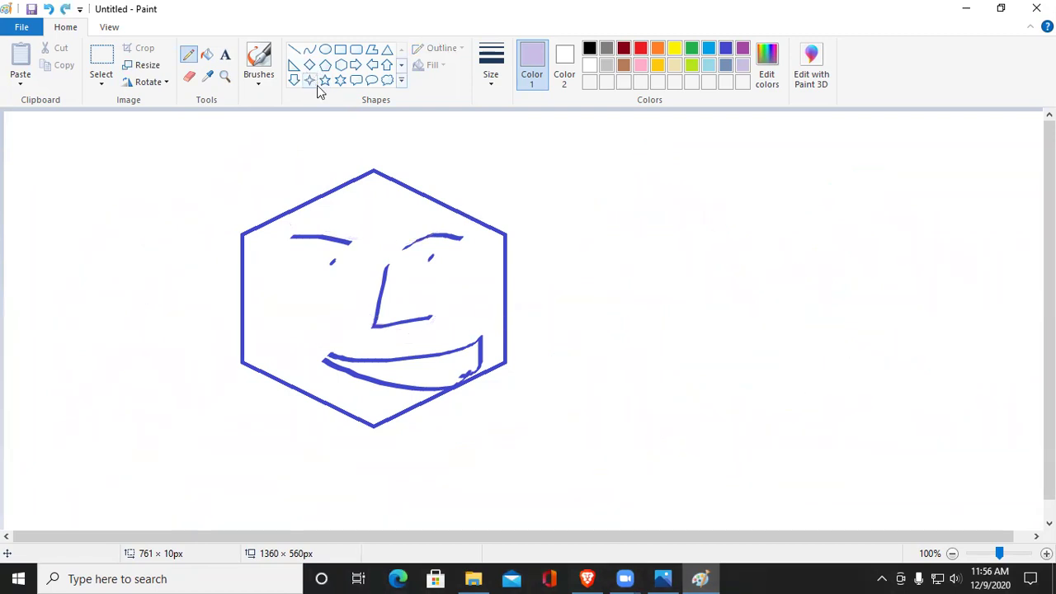
Draw thin lavender pencil zigzags, near-horizontal lines and a large circle in the empty area beside the hexagon's mouth side
{"action": "mouse_move", "coordinate": [586, 308]}
{"action": "left_mouse_down"}
{"action": "mouse_move", "coordinate": [654, 246]}
{"action": "mouse_move", "coordinate": [782, 277]}
{"action": "left_mouse_up"}
{"action": "left_click_drag", "start_coordinate": [820, 236], "coordinate": [946, 266]}
{"action": "left_click_drag", "start_coordinate": [651, 354], "coordinate": [961, 343]}
{"action": "mouse_move", "coordinate": [575, 421]}
{"action": "left_mouse_down"}
{"action": "mouse_move", "coordinate": [914, 410]}
{"action": "mouse_move", "coordinate": [649, 383]}
{"action": "left_mouse_up"}
{"action": "left_click_drag", "start_coordinate": [636, 221], "coordinate": [907, 198]}
{"action": "mouse_move", "coordinate": [733, 239]}
{"action": "left_mouse_down"}
{"action": "mouse_move", "coordinate": [660, 283]}
{"action": "mouse_move", "coordinate": [913, 352]}
{"action": "mouse_move", "coordinate": [726, 234]}
{"action": "mouse_move", "coordinate": [704, 247]}
{"action": "left_mouse_up"}
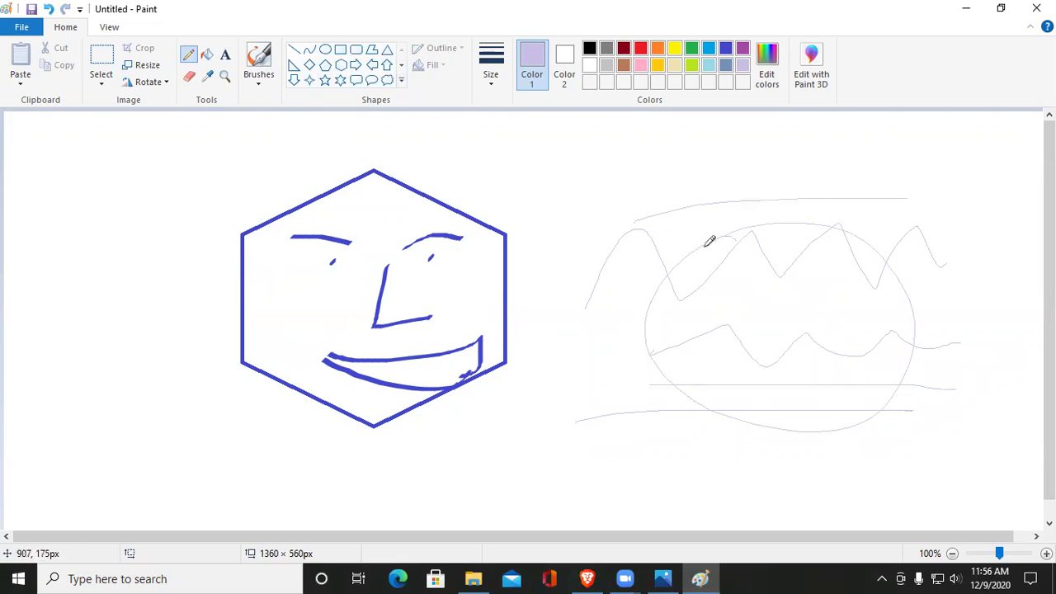
Draw a small round face in thin lavender pencil on the blank side of the hexagon, with brows, nose and mouth
{"action": "mouse_move", "coordinate": [96, 249]}
{"action": "left_mouse_down"}
{"action": "mouse_move", "coordinate": [258, 242]}
{"action": "mouse_move", "coordinate": [134, 164]}
{"action": "mouse_move", "coordinate": [113, 180]}
{"action": "mouse_move", "coordinate": [182, 215]}
{"action": "mouse_move", "coordinate": [192, 251]}
{"action": "mouse_move", "coordinate": [141, 245]}
{"action": "mouse_move", "coordinate": [152, 255]}
{"action": "mouse_move", "coordinate": [204, 238]}
{"action": "left_mouse_up"}
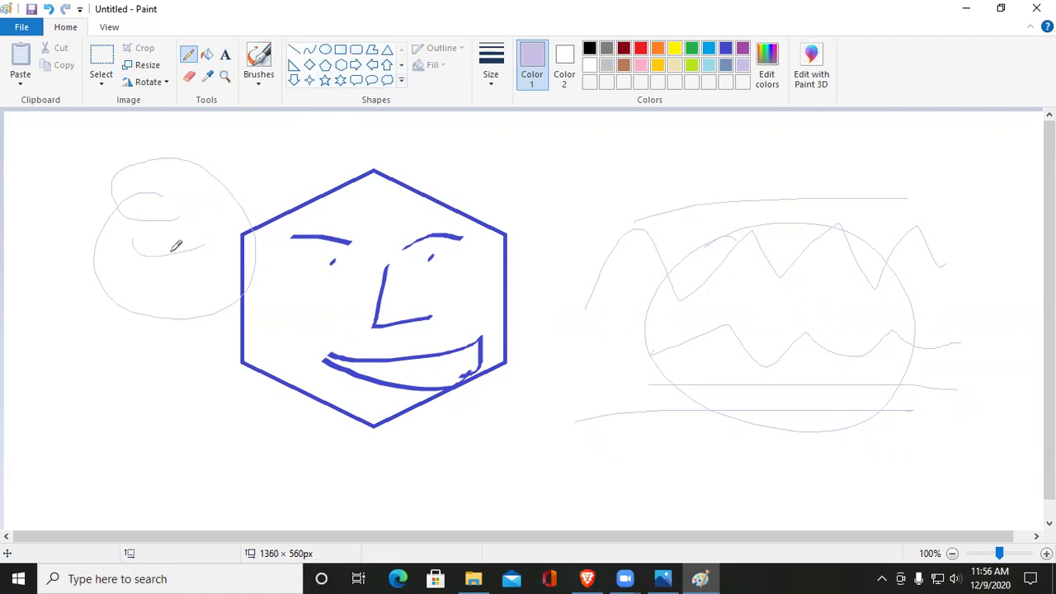
{"action": "left_click_drag", "start_coordinate": [163, 271], "coordinate": [208, 271]}
{"action": "left_click_drag", "start_coordinate": [150, 294], "coordinate": [228, 286]}
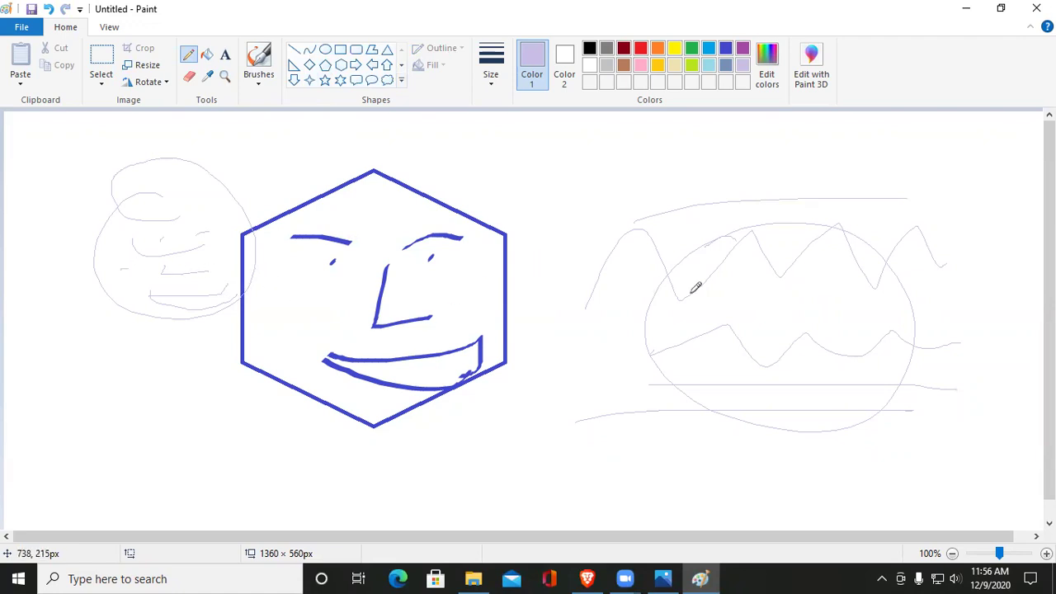
Set the pencil to the thickest size and draw a large round lavender face with brows, eyes, nose and mouth over the thin zigzags
{"action": "left_click", "coordinate": [496, 74]}
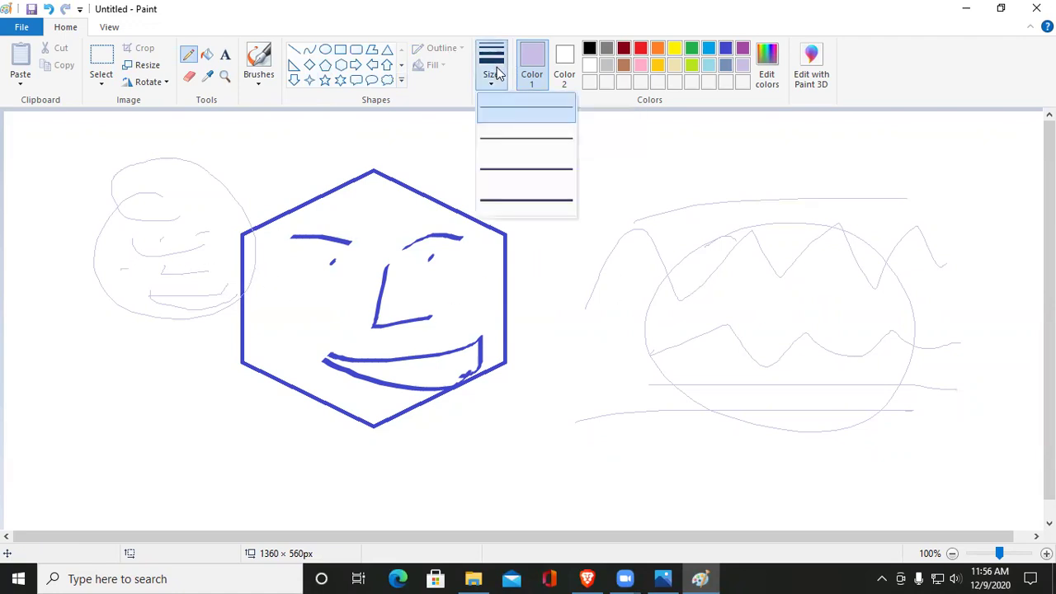
{"action": "left_click", "coordinate": [541, 196]}
{"action": "mouse_move", "coordinate": [682, 176]}
{"action": "left_mouse_down"}
{"action": "mouse_move", "coordinate": [608, 169]}
{"action": "mouse_move", "coordinate": [581, 341]}
{"action": "mouse_move", "coordinate": [812, 311]}
{"action": "mouse_move", "coordinate": [752, 159]}
{"action": "mouse_move", "coordinate": [641, 165]}
{"action": "left_mouse_up"}
{"action": "left_click_drag", "start_coordinate": [609, 200], "coordinate": [733, 198]}
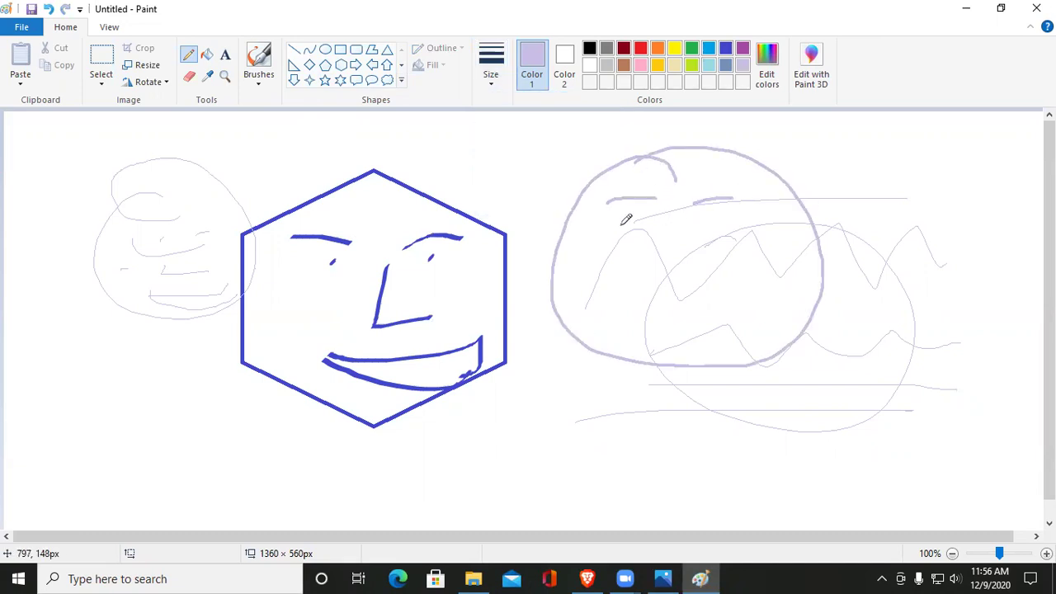
{"action": "left_click", "coordinate": [697, 228]}
{"action": "left_click_drag", "start_coordinate": [676, 221], "coordinate": [678, 267]}
{"action": "left_click_drag", "start_coordinate": [622, 303], "coordinate": [807, 303]}
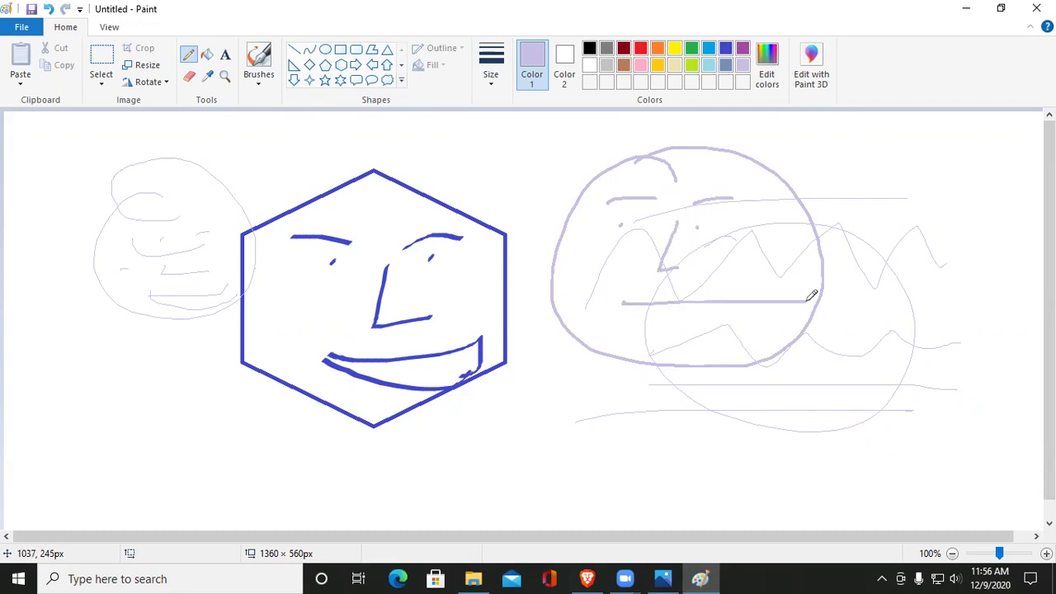
{"action": "left_click_drag", "start_coordinate": [630, 303], "coordinate": [809, 304]}
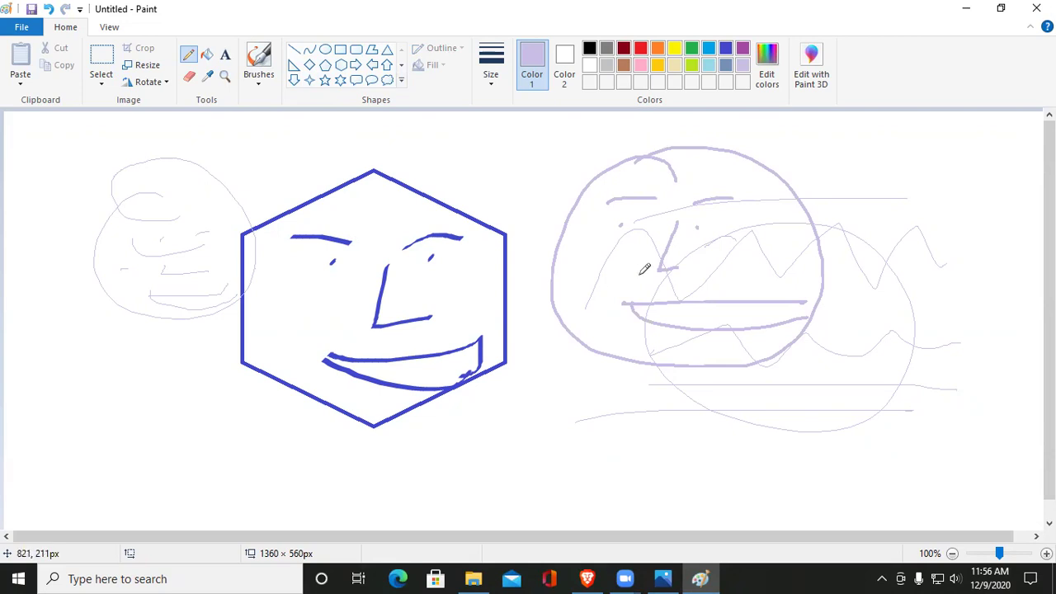
Draw a slanted lavender line beside the large face, and a mountain-like line with short strokes beneath the faces
{"action": "left_click_drag", "start_coordinate": [894, 208], "coordinate": [835, 358]}
{"action": "scroll", "coordinate": [945, 325], "scroll_direction": "down", "scroll_amount": 1}
{"action": "left_click_drag", "start_coordinate": [292, 469], "coordinate": [553, 423]}
{"action": "mouse_move", "coordinate": [963, 401]}
{"action": "left_mouse_down"}
{"action": "mouse_move", "coordinate": [577, 427]}
{"action": "mouse_move", "coordinate": [565, 377]}
{"action": "mouse_move", "coordinate": [571, 409]}
{"action": "left_mouse_up"}
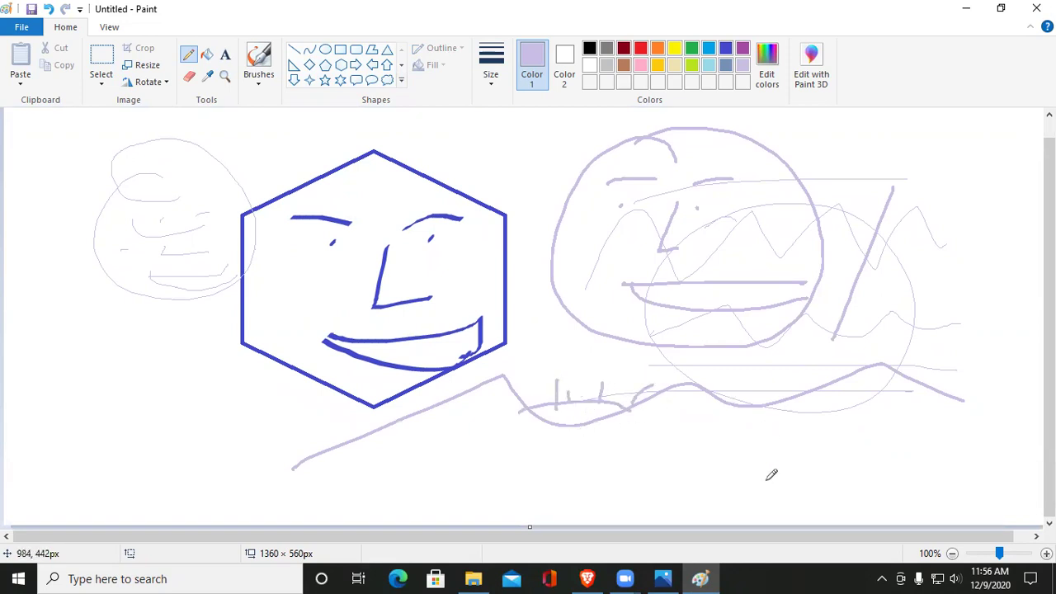
Recheck the Pencil Tool instructions in Photos, and draw an orange pencil zigzag in Paint across the large face's brows
{"action": "left_click", "coordinate": [664, 577]}
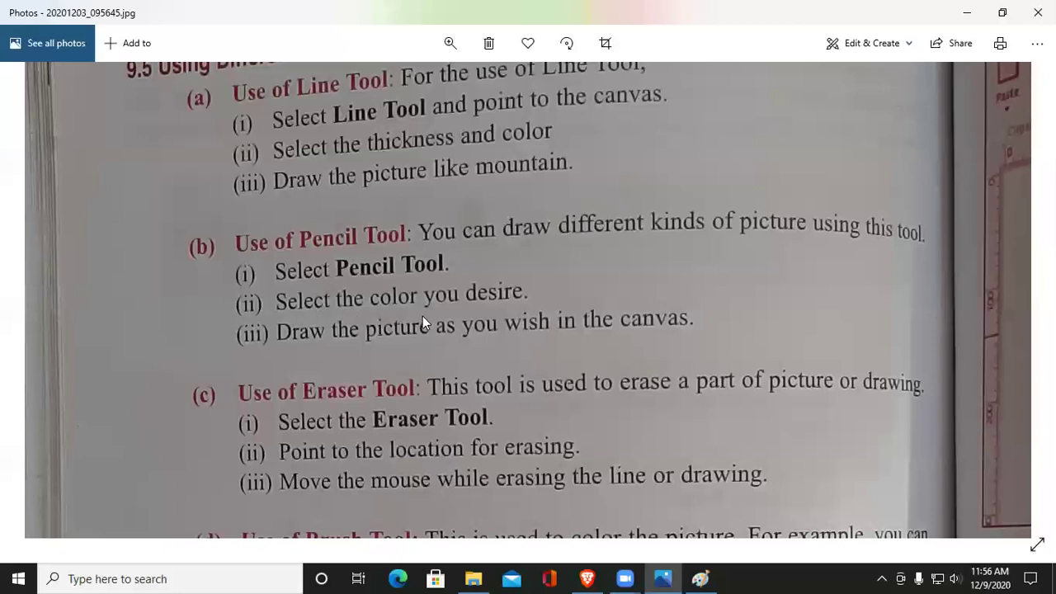
{"action": "left_click", "coordinate": [703, 578]}
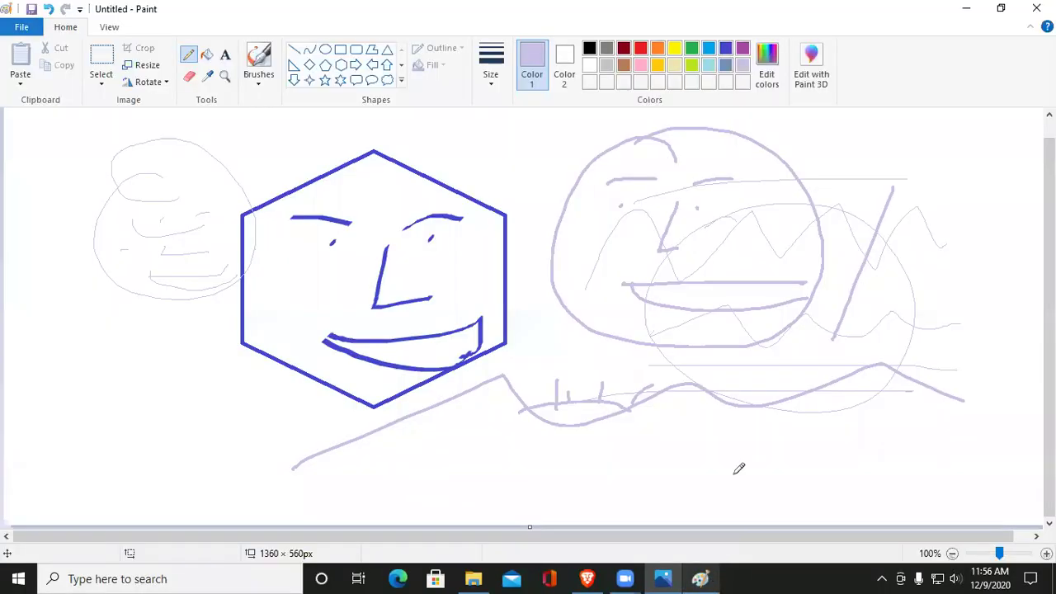
{"action": "left_click", "coordinate": [659, 49]}
{"action": "mouse_move", "coordinate": [530, 236]}
{"action": "left_mouse_down"}
{"action": "mouse_move", "coordinate": [594, 186]}
{"action": "mouse_move", "coordinate": [860, 144]}
{"action": "left_mouse_up"}
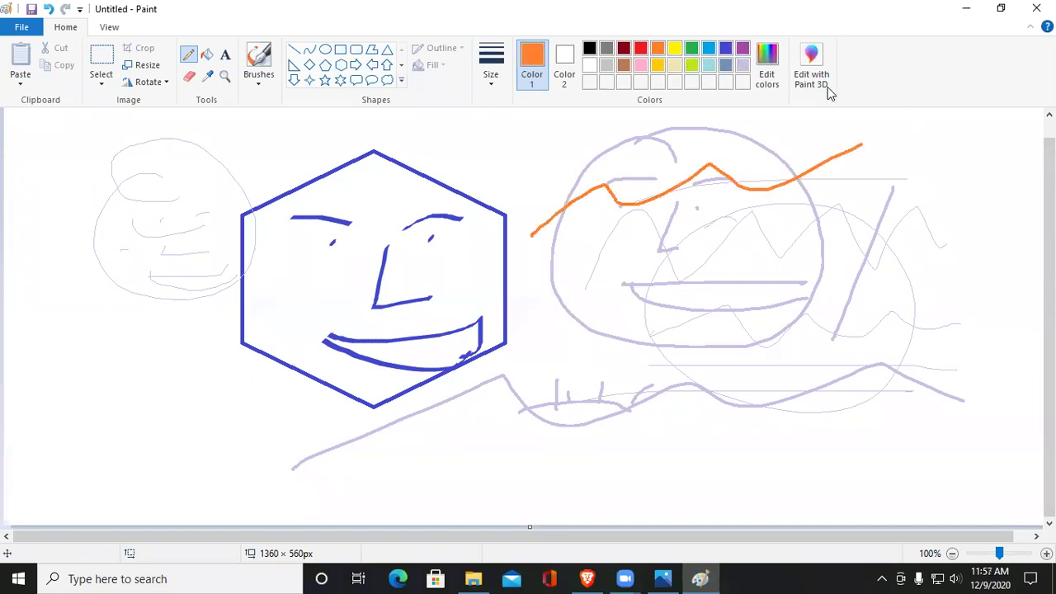
Try adding dark purple (Red 64, Green 0, Blue 64) to the custom colors, and discard the color change
{"action": "left_click", "coordinate": [769, 68]}
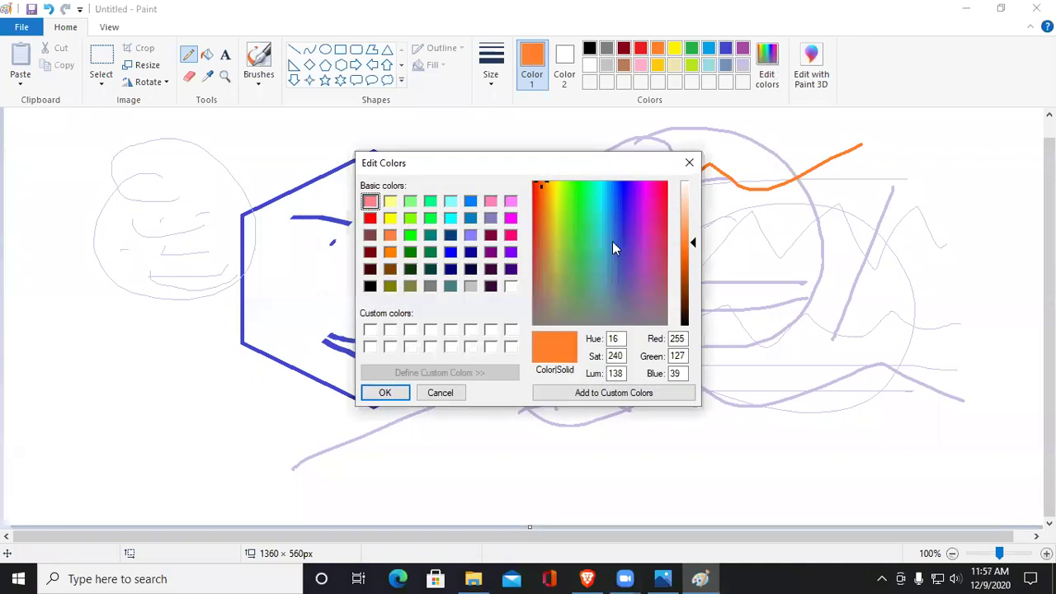
{"action": "left_click", "coordinate": [512, 253]}
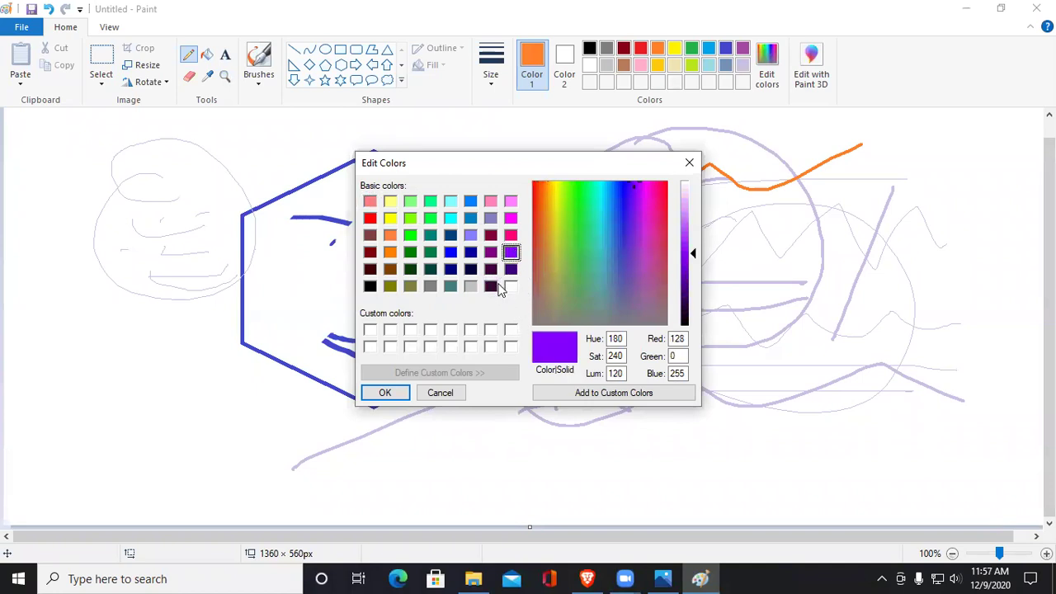
{"action": "left_click", "coordinate": [492, 287]}
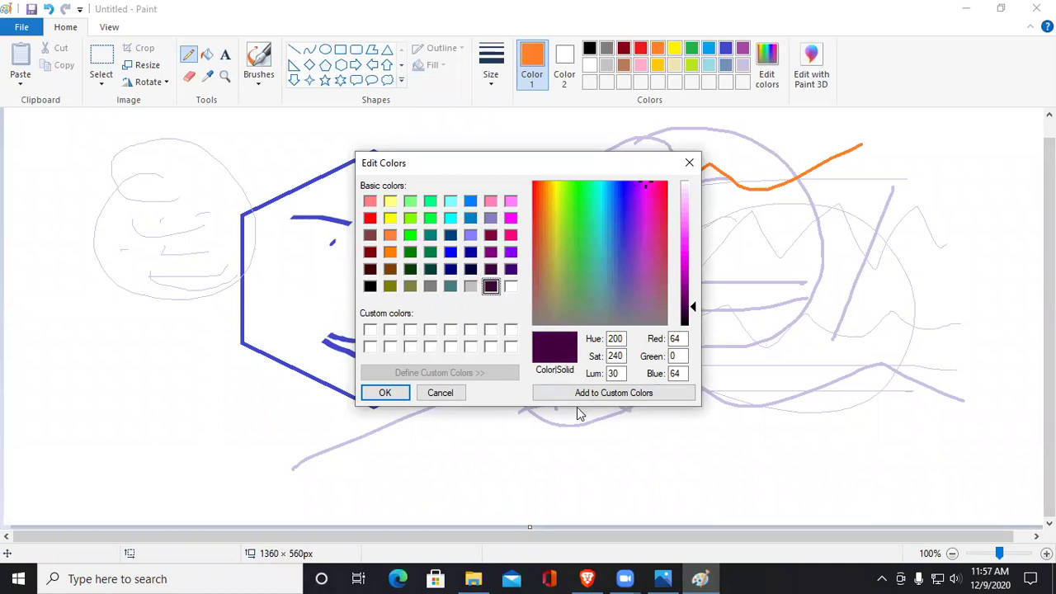
{"action": "left_click", "coordinate": [624, 397]}
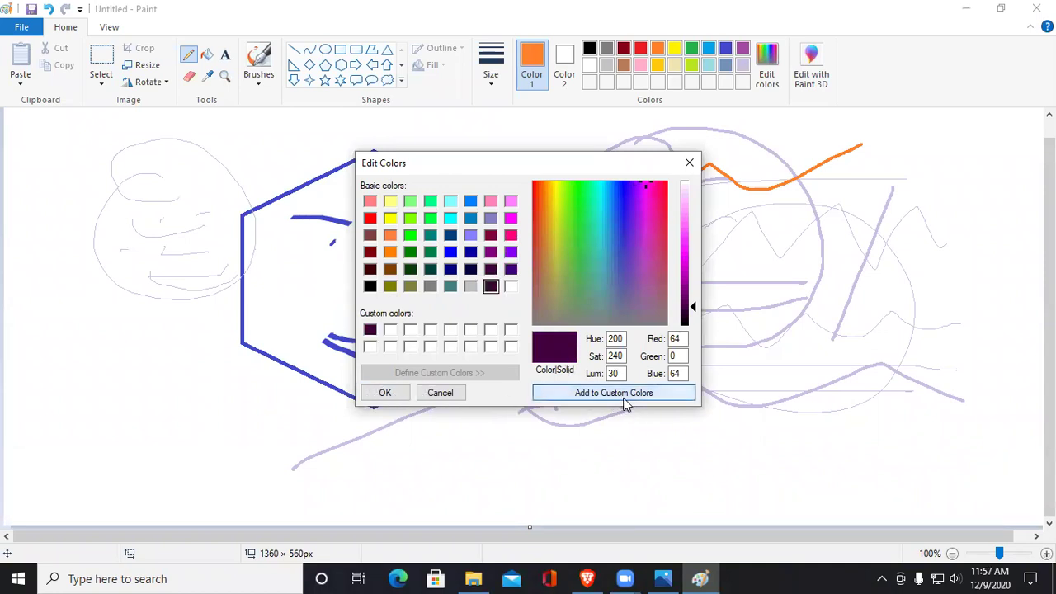
{"action": "left_click", "coordinate": [627, 396]}
{"action": "left_click", "coordinate": [631, 396]}
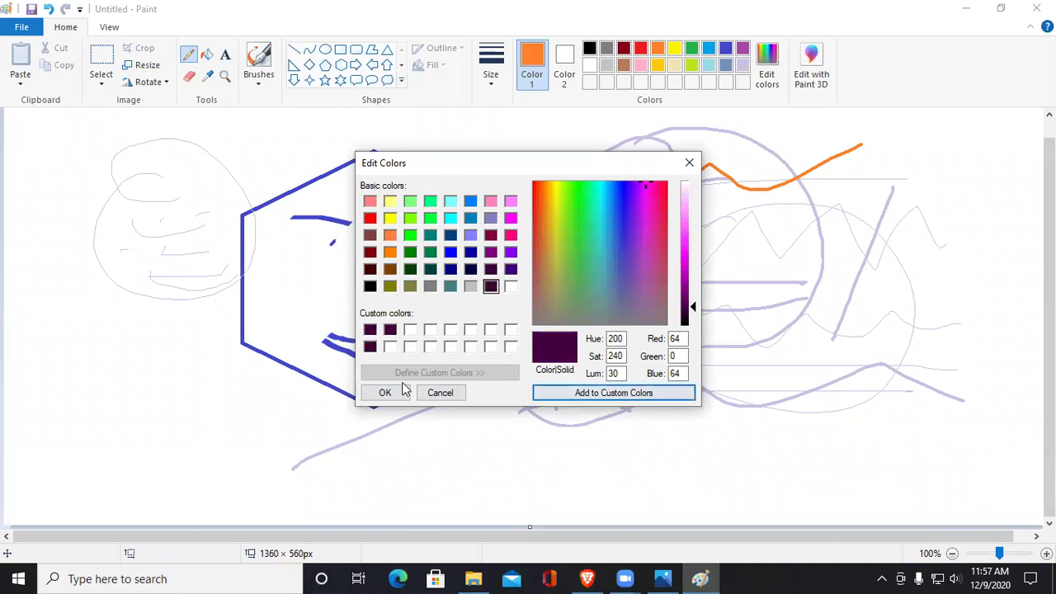
{"action": "left_click", "coordinate": [439, 393]}
Draw a second orange zigzag across the large face's mouth, and review the Eraser Tool instructions in Photos
{"action": "left_click_drag", "start_coordinate": [663, 342], "coordinate": [939, 283]}
{"action": "left_click", "coordinate": [665, 577]}
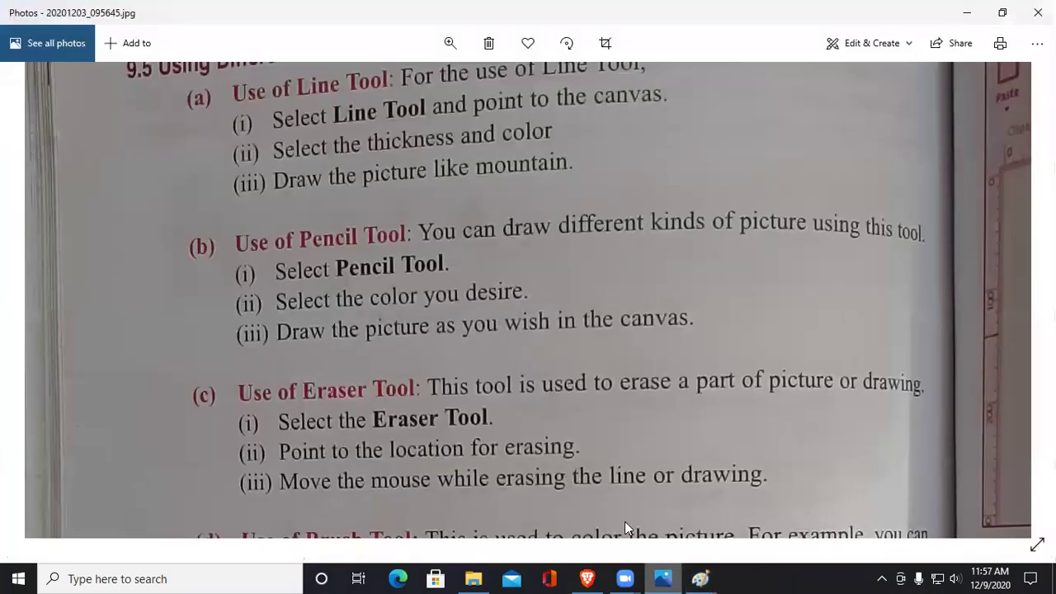
{"action": "mouse_move", "coordinate": [450, 425]}
{"action": "left_mouse_down"}
{"action": "mouse_move", "coordinate": [531, 389]}
{"action": "mouse_move", "coordinate": [521, 268]}
{"action": "mouse_move", "coordinate": [440, 258]}
{"action": "mouse_move", "coordinate": [405, 272]}
{"action": "left_mouse_up"}
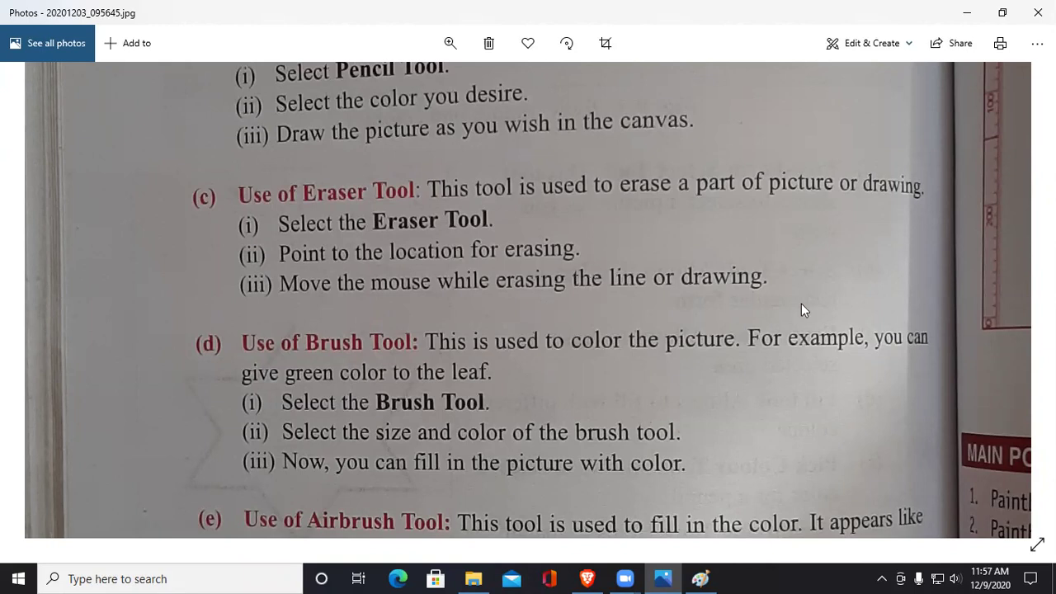
Return to Paint and erase parts of the small face, the hexagon outline and the blue mouth with the Eraser
{"action": "left_click", "coordinate": [967, 12]}
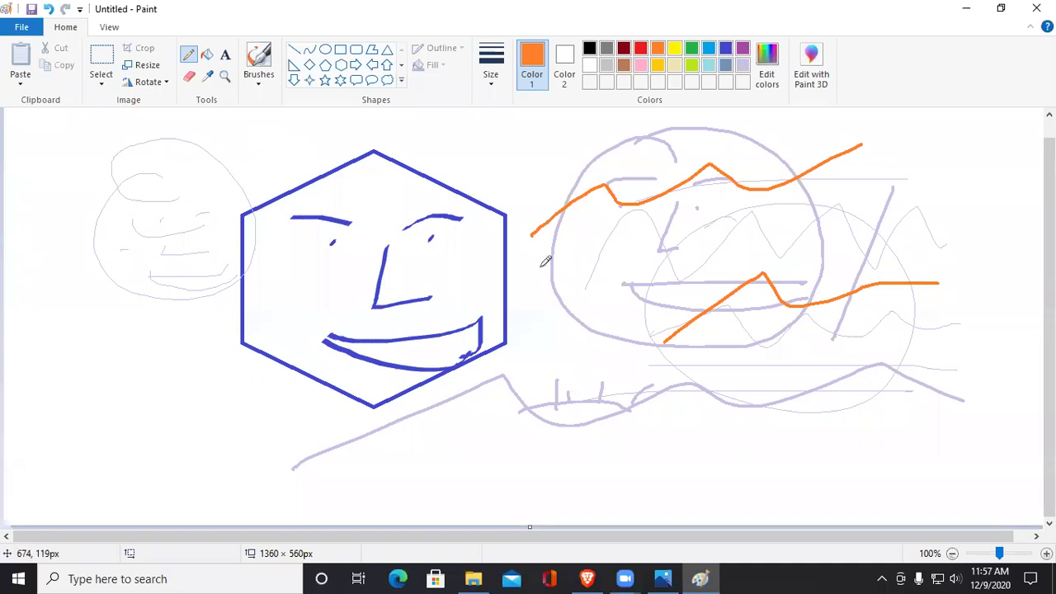
{"action": "left_click", "coordinate": [190, 77]}
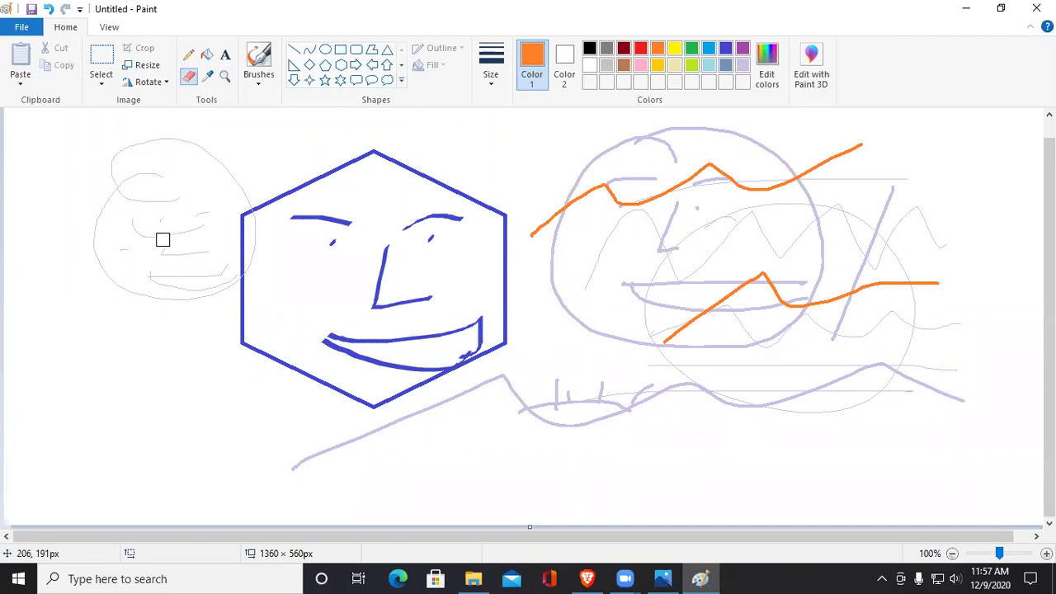
{"action": "mouse_move", "coordinate": [130, 216]}
{"action": "left_mouse_down"}
{"action": "mouse_move", "coordinate": [227, 219]}
{"action": "mouse_move", "coordinate": [164, 222]}
{"action": "mouse_move", "coordinate": [173, 211]}
{"action": "mouse_move", "coordinate": [299, 190]}
{"action": "mouse_move", "coordinate": [350, 159]}
{"action": "mouse_move", "coordinate": [404, 155]}
{"action": "mouse_move", "coordinate": [508, 234]}
{"action": "mouse_move", "coordinate": [478, 203]}
{"action": "mouse_move", "coordinate": [522, 219]}
{"action": "mouse_move", "coordinate": [516, 308]}
{"action": "mouse_move", "coordinate": [507, 235]}
{"action": "mouse_move", "coordinate": [513, 361]}
{"action": "mouse_move", "coordinate": [444, 370]}
{"action": "mouse_move", "coordinate": [540, 330]}
{"action": "mouse_move", "coordinate": [345, 409]}
{"action": "mouse_move", "coordinate": [370, 401]}
{"action": "mouse_move", "coordinate": [248, 360]}
{"action": "mouse_move", "coordinate": [345, 404]}
{"action": "mouse_move", "coordinate": [235, 338]}
{"action": "mouse_move", "coordinate": [370, 376]}
{"action": "left_mouse_up"}
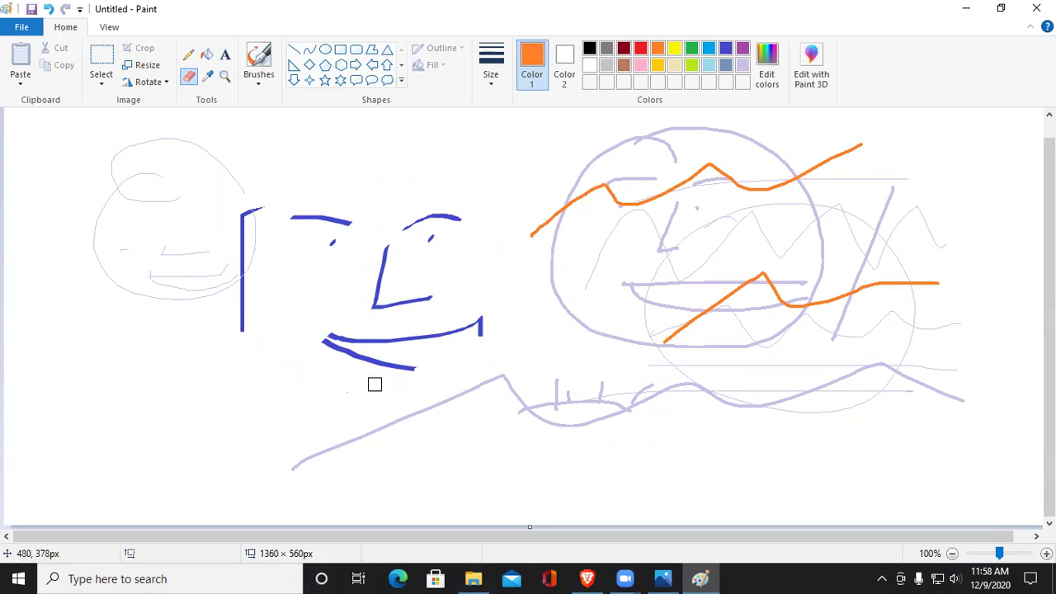
Enlarge the eraser and wipe the remaining faces, zigzags and mountain lines off the canvas
{"action": "key", "text": "ctrl+plus"}
{"action": "key", "text": "ctrl+plus"}
{"action": "key", "text": "ctrl+plus"}
{"action": "key", "text": "ctrl+plus"}
{"action": "key", "text": "ctrl+plus"}
{"action": "key", "text": "ctrl+plus"}
{"action": "key", "text": "ctrl+plus"}
{"action": "key", "text": "ctrl+plus"}
{"action": "mouse_move", "coordinate": [347, 387]}
{"action": "left_mouse_down"}
{"action": "mouse_move", "coordinate": [335, 344]}
{"action": "mouse_move", "coordinate": [483, 325]}
{"action": "mouse_move", "coordinate": [377, 249]}
{"action": "mouse_move", "coordinate": [463, 211]}
{"action": "mouse_move", "coordinate": [309, 225]}
{"action": "mouse_move", "coordinate": [232, 218]}
{"action": "mouse_move", "coordinate": [234, 346]}
{"action": "mouse_move", "coordinate": [160, 339]}
{"action": "mouse_move", "coordinate": [174, 146]}
{"action": "mouse_move", "coordinate": [103, 162]}
{"action": "mouse_move", "coordinate": [484, 146]}
{"action": "mouse_move", "coordinate": [504, 223]}
{"action": "mouse_move", "coordinate": [817, 189]}
{"action": "mouse_move", "coordinate": [518, 250]}
{"action": "mouse_move", "coordinate": [690, 384]}
{"action": "mouse_move", "coordinate": [803, 384]}
{"action": "mouse_move", "coordinate": [365, 438]}
{"action": "mouse_move", "coordinate": [396, 382]}
{"action": "mouse_move", "coordinate": [212, 388]}
{"action": "mouse_move", "coordinate": [981, 313]}
{"action": "left_mouse_up"}
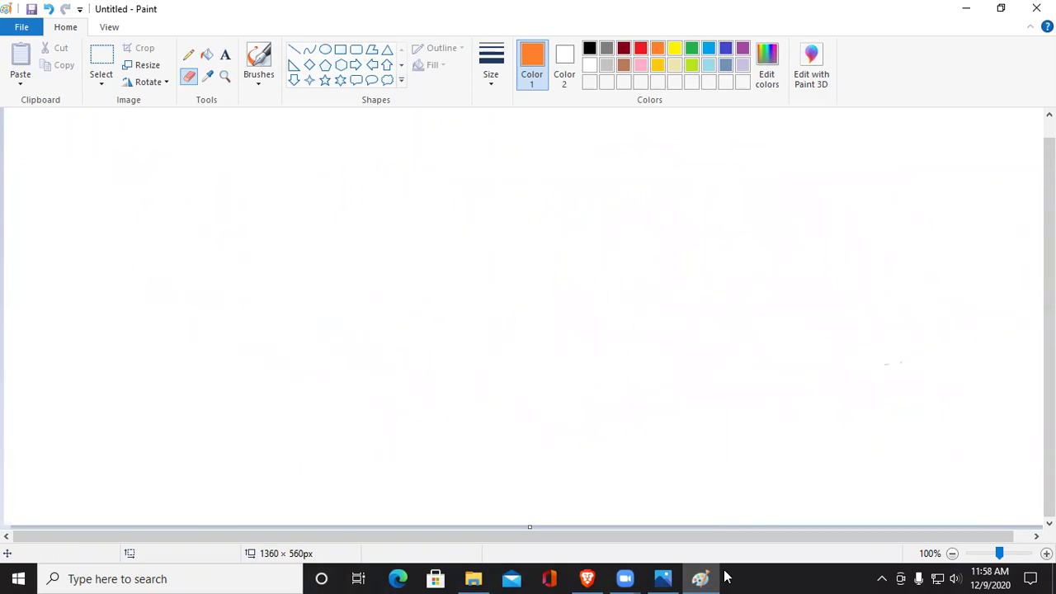
{"action": "left_click", "coordinate": [625, 578]}
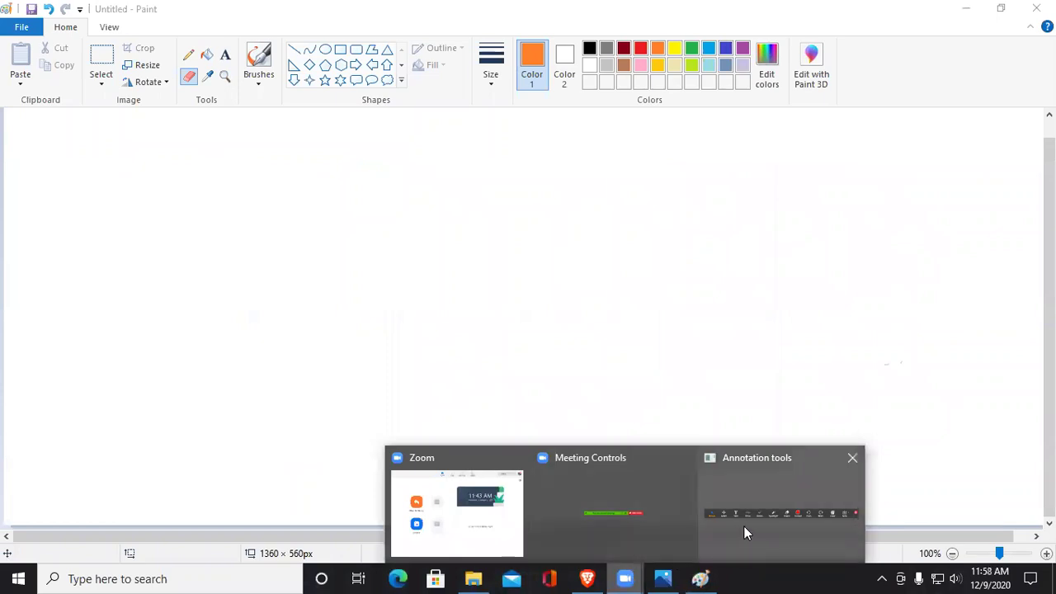
{"action": "left_click", "coordinate": [632, 514]}
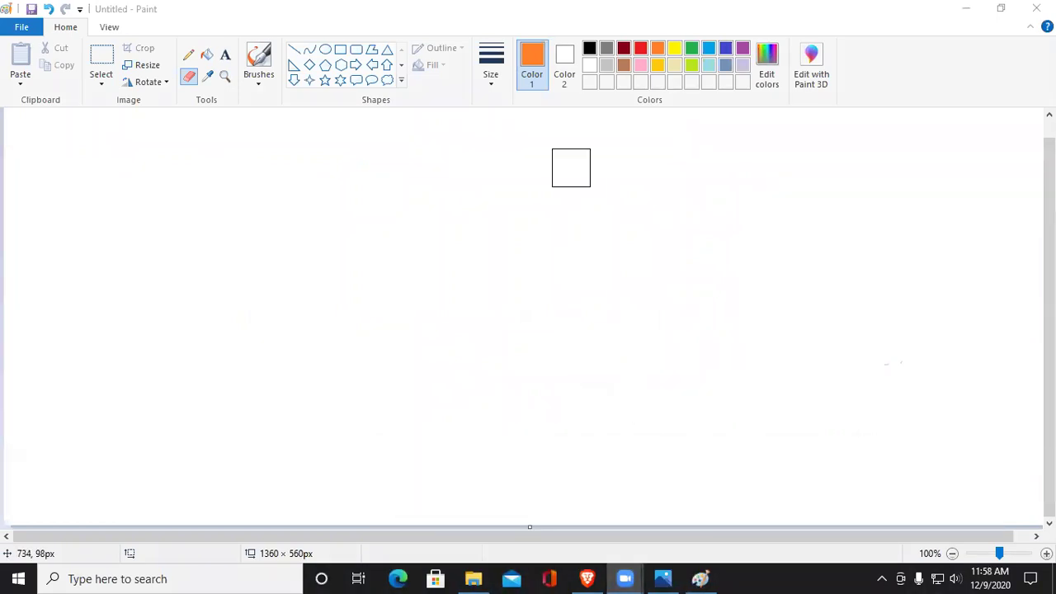
Switch to Photos and zoom in on the textbook page to read the Brush Tool instructions
{"action": "left_click", "coordinate": [663, 579]}
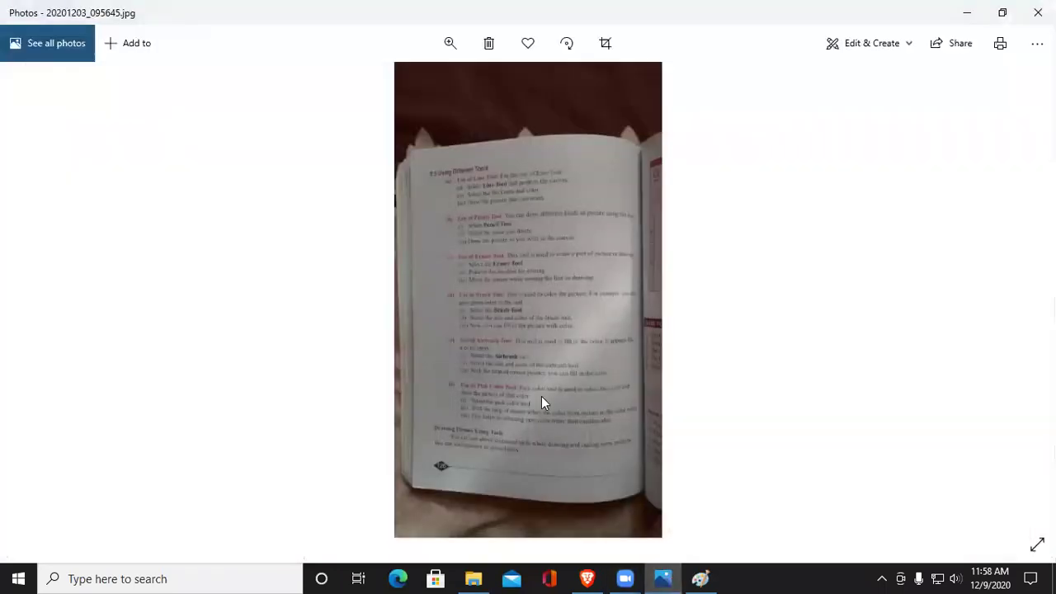
{"action": "scroll", "coordinate": [551, 383], "scroll_direction": "up", "scroll_amount": 2}
{"action": "scroll", "coordinate": [589, 297], "scroll_direction": "up", "scroll_amount": 2}
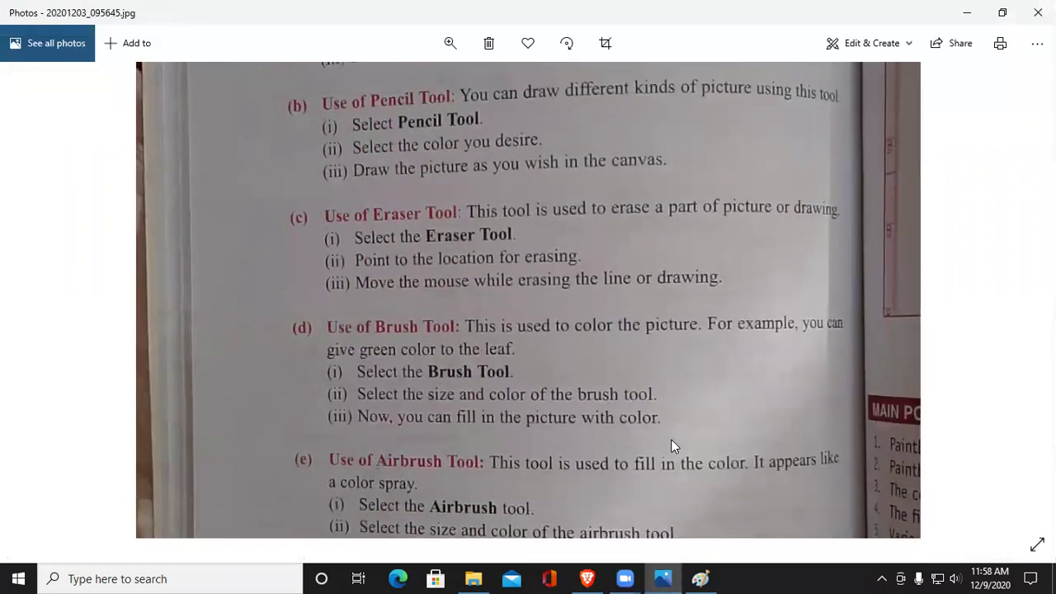
{"action": "scroll", "coordinate": [671, 439], "scroll_direction": "up", "scroll_amount": 2}
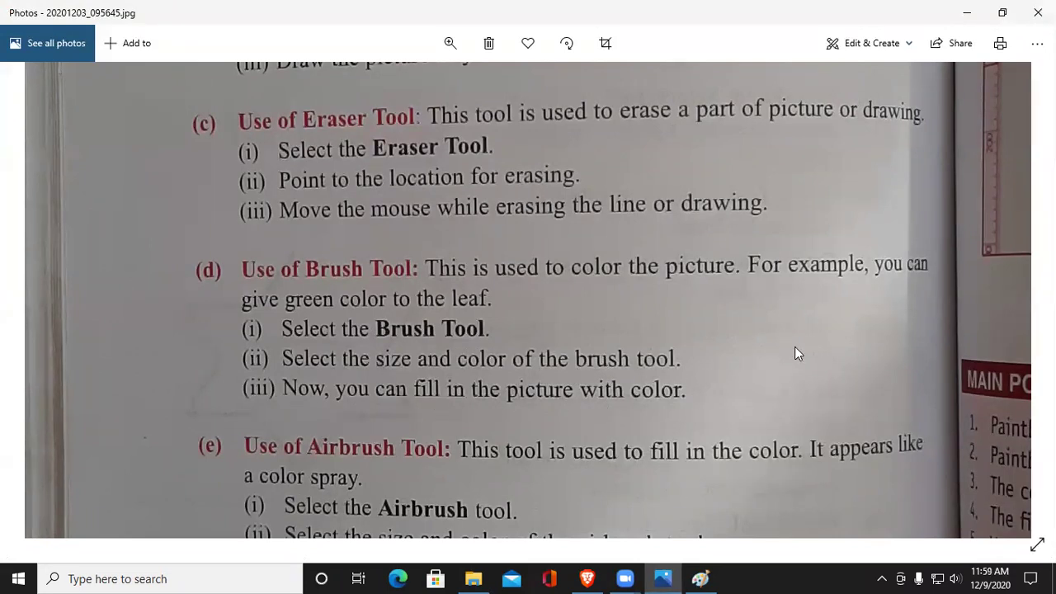
Switch to Paint and draw an orange leaf outline with a central midrib using the Pencil
{"action": "left_click", "coordinate": [974, 18]}
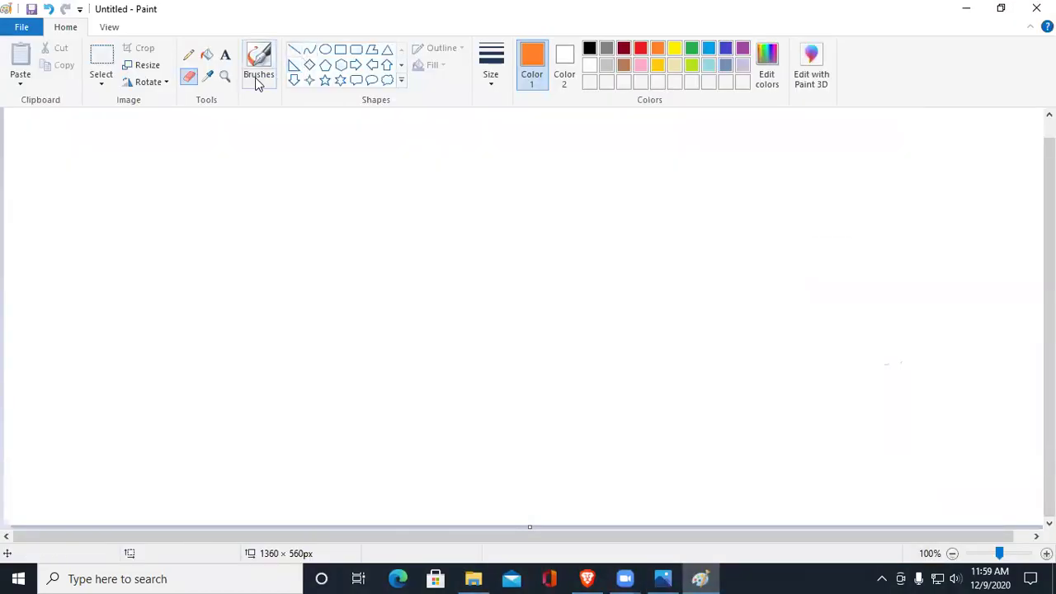
{"action": "left_click", "coordinate": [188, 55]}
{"action": "left_click_drag", "start_coordinate": [247, 363], "coordinate": [563, 319]}
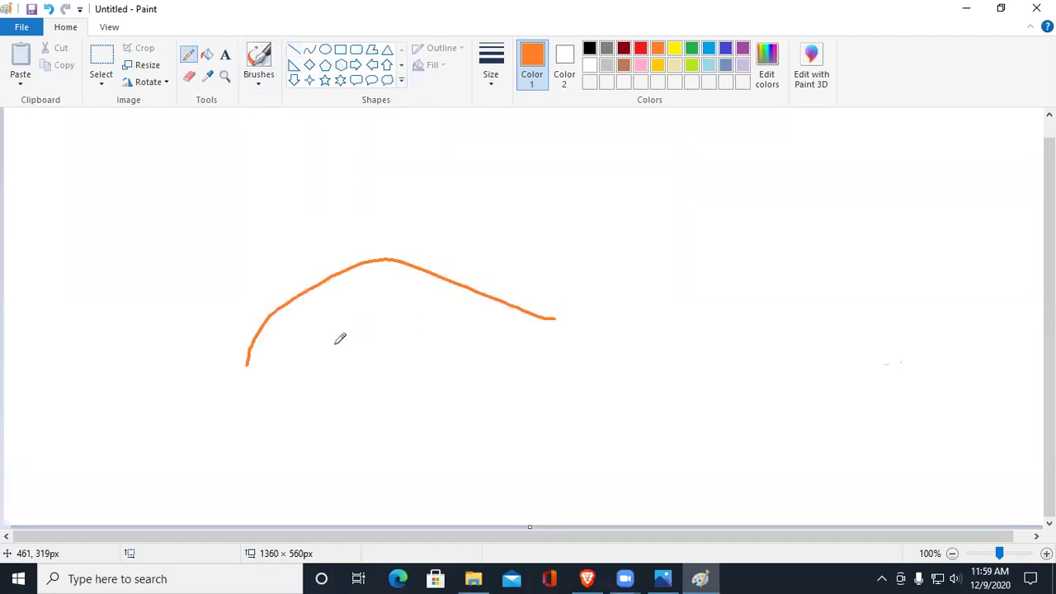
{"action": "mouse_move", "coordinate": [247, 359]}
{"action": "left_mouse_down"}
{"action": "mouse_move", "coordinate": [340, 409]}
{"action": "mouse_move", "coordinate": [478, 388]}
{"action": "mouse_move", "coordinate": [578, 319]}
{"action": "left_mouse_up"}
{"action": "left_click_drag", "start_coordinate": [251, 360], "coordinate": [567, 322]}
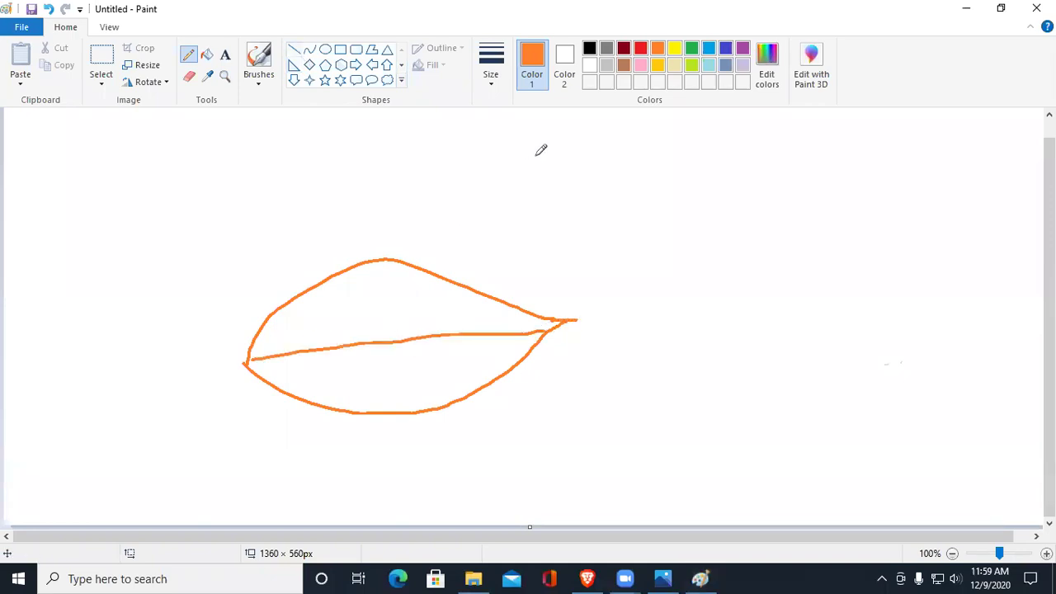
Add four orange side veins to the leaf, two above the midrib and two below it
{"action": "left_click_drag", "start_coordinate": [288, 353], "coordinate": [417, 297]}
{"action": "left_click_drag", "start_coordinate": [398, 339], "coordinate": [499, 316]}
{"action": "left_click_drag", "start_coordinate": [315, 349], "coordinate": [426, 392]}
{"action": "mouse_move", "coordinate": [430, 342]}
{"action": "left_mouse_down"}
{"action": "mouse_move", "coordinate": [475, 344]}
{"action": "mouse_move", "coordinate": [519, 361]}
{"action": "left_mouse_up"}
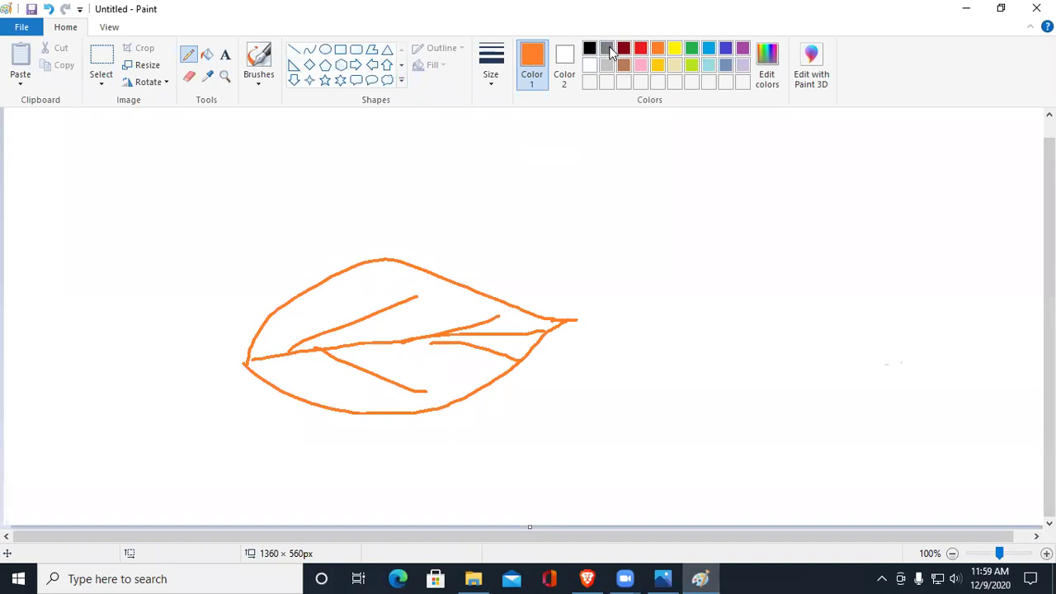
Recolor the leaf's orange lines green with the Fill tool
{"action": "left_click", "coordinate": [693, 52]}
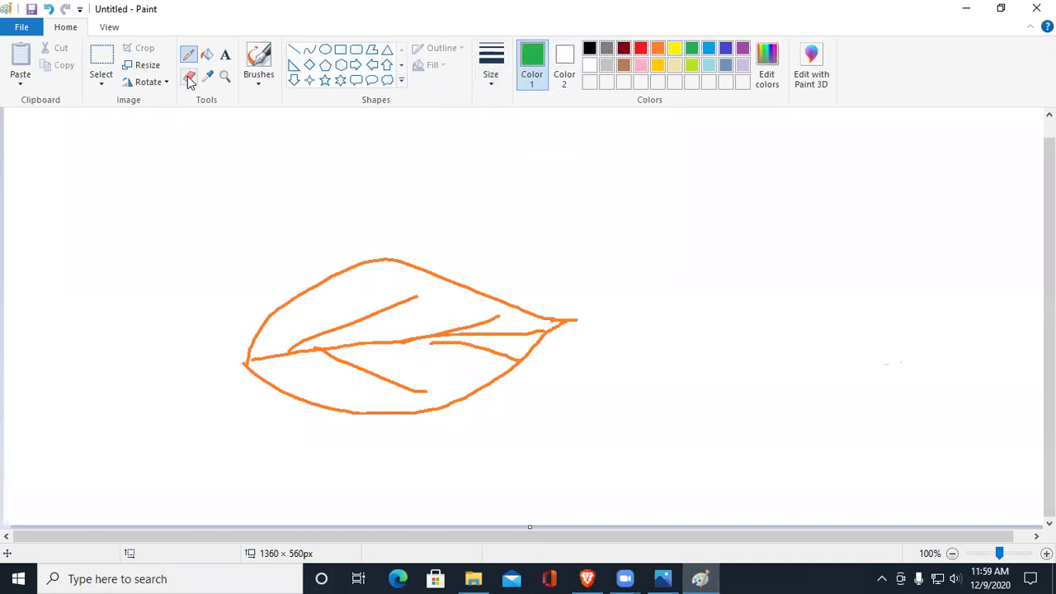
{"action": "left_click", "coordinate": [207, 55]}
{"action": "left_click", "coordinate": [400, 258]}
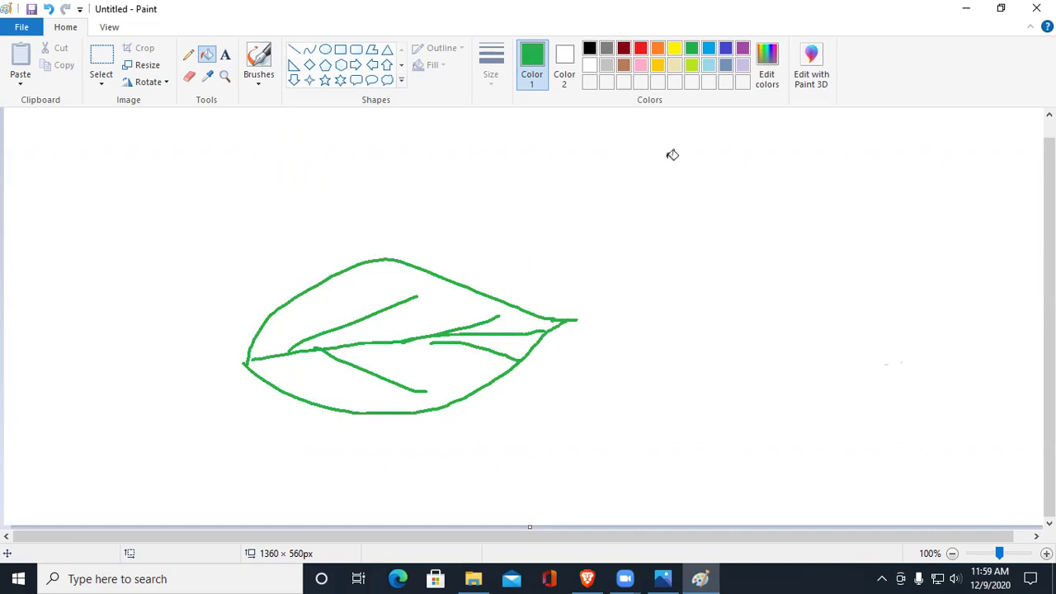
Shade a small patch of the leaf's upper half with the green calligraphy brush, and add Brushes to the Quick Access Toolbar
{"action": "left_click", "coordinate": [265, 59]}
{"action": "left_click", "coordinate": [268, 80]}
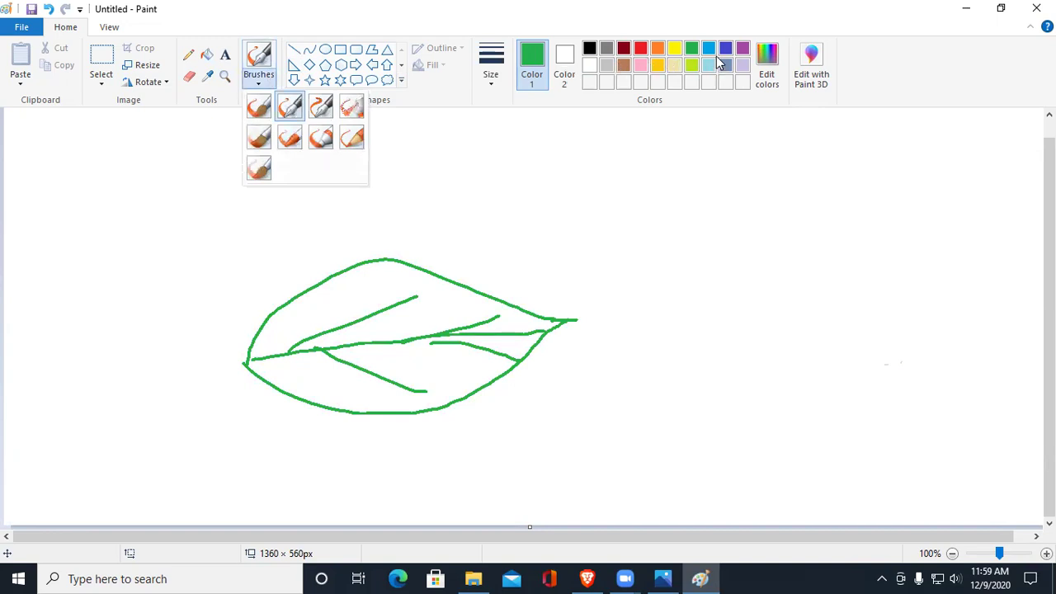
{"action": "left_click", "coordinate": [693, 64]}
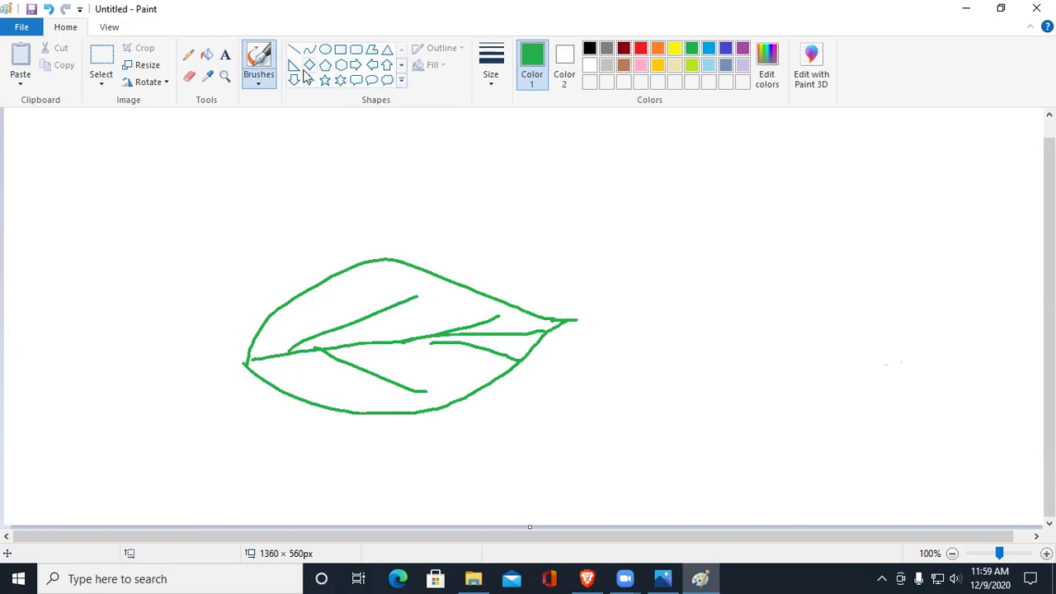
{"action": "mouse_move", "coordinate": [327, 307]}
{"action": "left_mouse_down"}
{"action": "mouse_move", "coordinate": [312, 319]}
{"action": "mouse_move", "coordinate": [334, 290]}
{"action": "mouse_move", "coordinate": [363, 280]}
{"action": "left_mouse_up"}
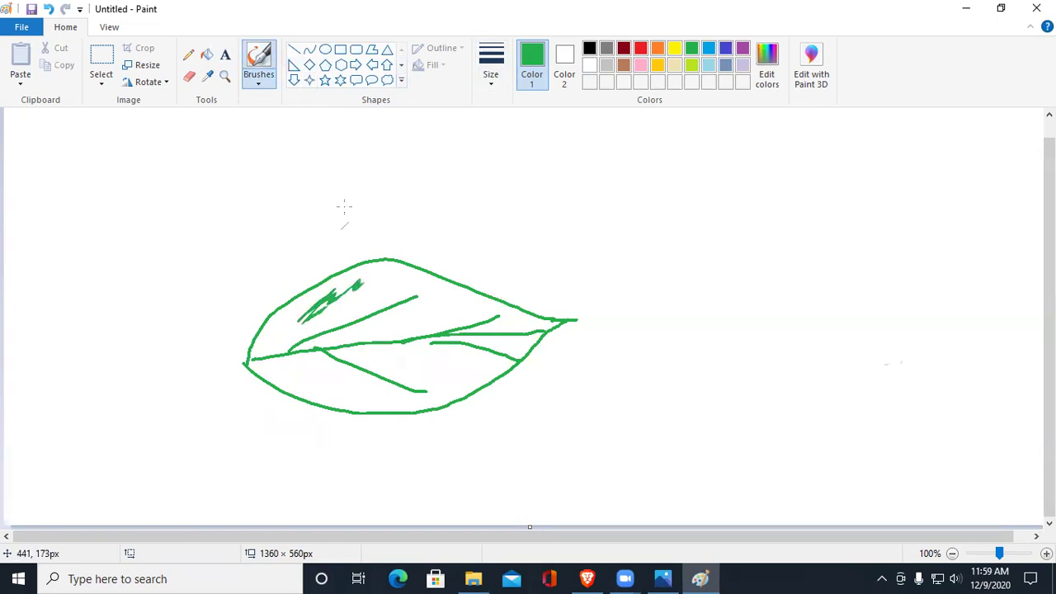
{"action": "right_click", "coordinate": [266, 63]}
{"action": "left_click", "coordinate": [339, 66]}
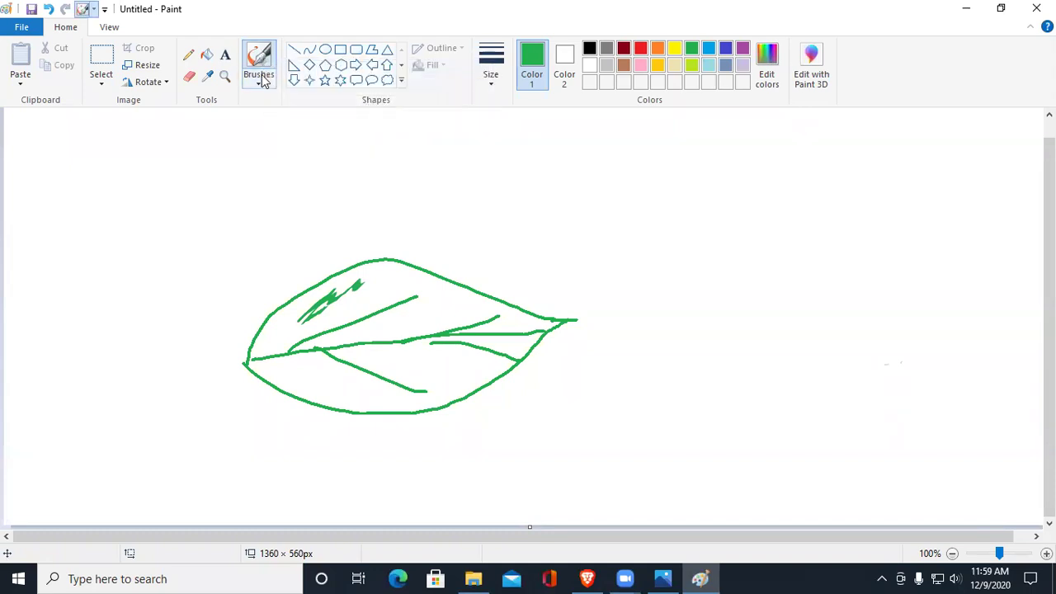
Try spraying green across the leaf with the Airbrush, and painting over it with the Watercolor brush
{"action": "left_click", "coordinate": [262, 79]}
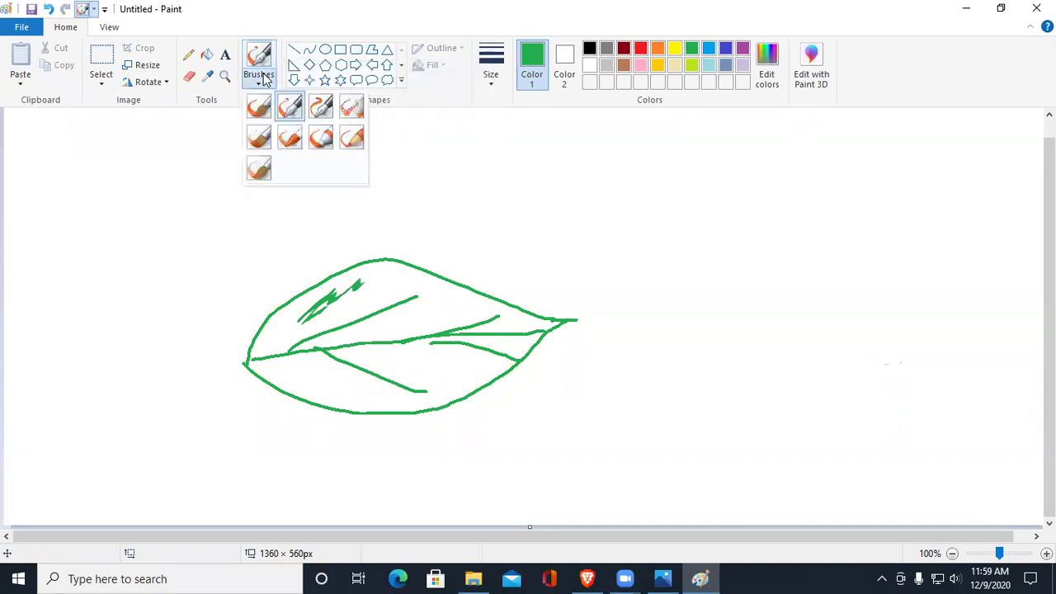
{"action": "left_click", "coordinate": [350, 107]}
{"action": "mouse_move", "coordinate": [330, 287]}
{"action": "left_mouse_down"}
{"action": "mouse_move", "coordinate": [334, 307]}
{"action": "mouse_move", "coordinate": [448, 273]}
{"action": "mouse_move", "coordinate": [420, 305]}
{"action": "mouse_move", "coordinate": [452, 312]}
{"action": "mouse_move", "coordinate": [446, 332]}
{"action": "mouse_move", "coordinate": [405, 361]}
{"action": "mouse_move", "coordinate": [499, 361]}
{"action": "left_mouse_up"}
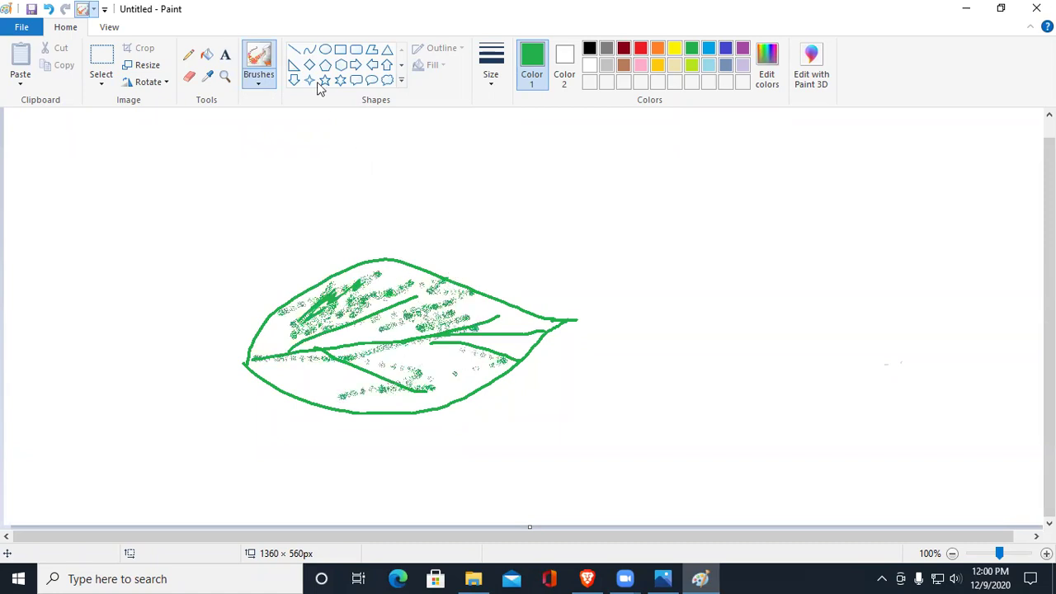
{"action": "left_click", "coordinate": [266, 76]}
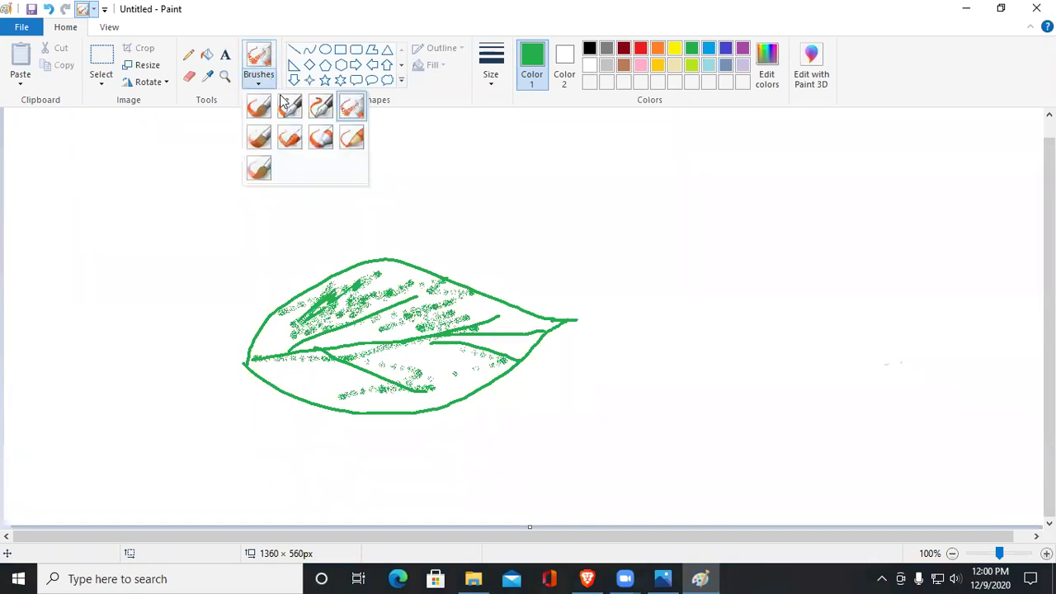
{"action": "left_click", "coordinate": [261, 171]}
{"action": "mouse_move", "coordinate": [323, 336]}
{"action": "left_mouse_down"}
{"action": "mouse_move", "coordinate": [466, 306]}
{"action": "mouse_move", "coordinate": [481, 319]}
{"action": "mouse_move", "coordinate": [459, 338]}
{"action": "mouse_move", "coordinate": [480, 346]}
{"action": "mouse_move", "coordinate": [529, 332]}
{"action": "mouse_move", "coordinate": [505, 359]}
{"action": "mouse_move", "coordinate": [352, 396]}
{"action": "mouse_move", "coordinate": [424, 401]}
{"action": "mouse_move", "coordinate": [401, 374]}
{"action": "mouse_move", "coordinate": [283, 373]}
{"action": "left_mouse_up"}
{"action": "mouse_move", "coordinate": [363, 347]}
{"action": "left_mouse_down"}
{"action": "mouse_move", "coordinate": [302, 372]}
{"action": "mouse_move", "coordinate": [464, 344]}
{"action": "left_mouse_up"}
Undo the watercolor and airbrush strokes on the leaf
{"action": "key", "text": "ctrl+z"}
{"action": "key", "text": "ctrl+z"}
{"action": "key", "text": "ctrl+z"}
{"action": "key", "text": "ctrl+z"}
{"action": "key", "text": "ctrl+z"}
{"action": "key", "text": "ctrl+z"}
{"action": "key", "text": "ctrl+z"}
{"action": "key", "text": "ctrl+z"}
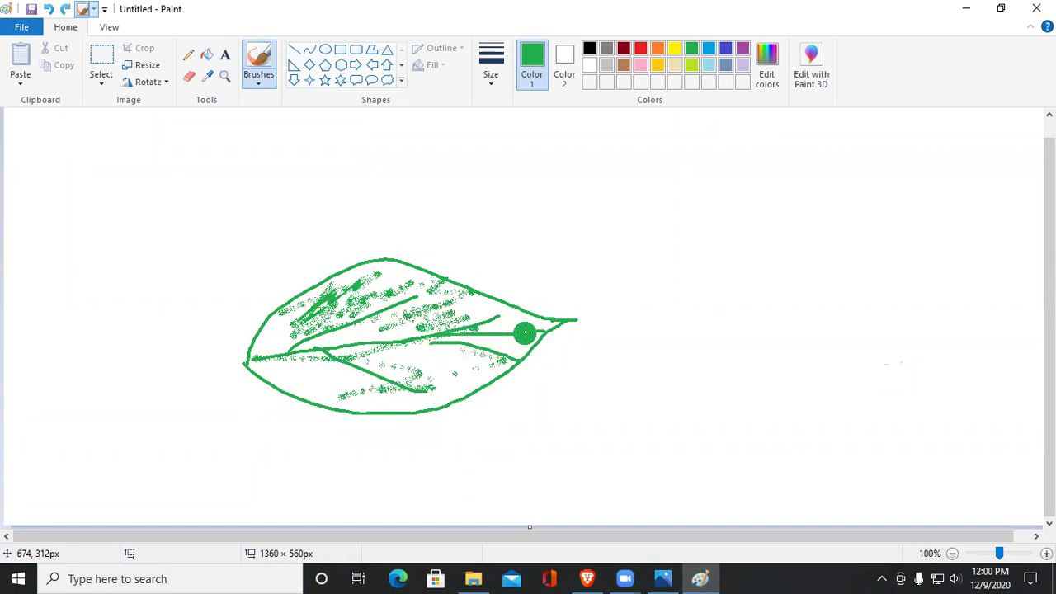
Switch to Photos and view the textbook's Airbrush Tool instructions
{"action": "left_click", "coordinate": [966, 8]}
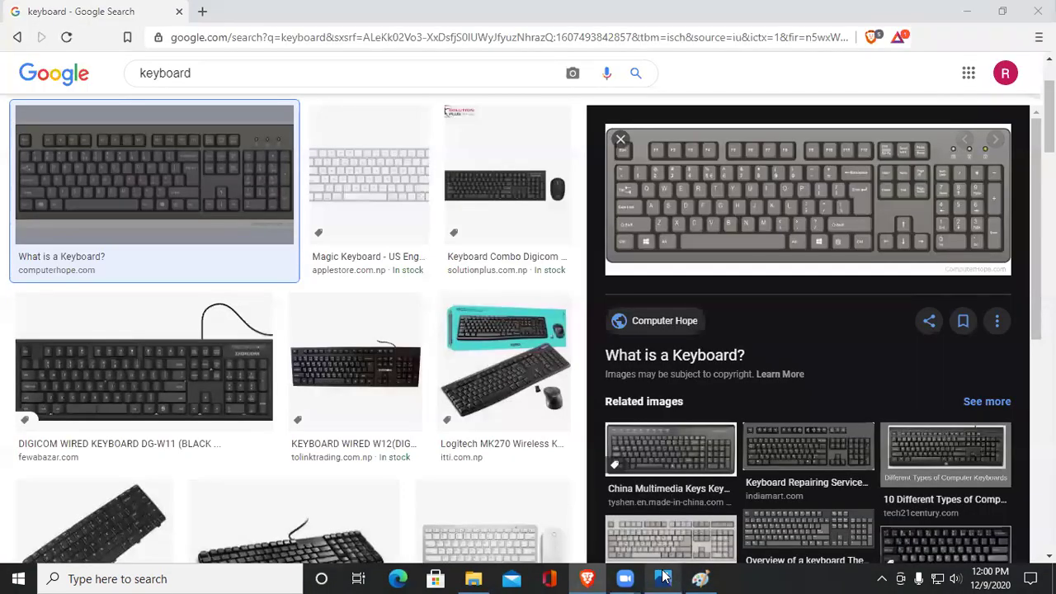
{"action": "left_click", "coordinate": [663, 579]}
{"action": "scroll", "coordinate": [450, 308], "scroll_direction": "up", "scroll_amount": 2}
{"action": "scroll", "coordinate": [450, 307], "scroll_direction": "up", "scroll_amount": 3}
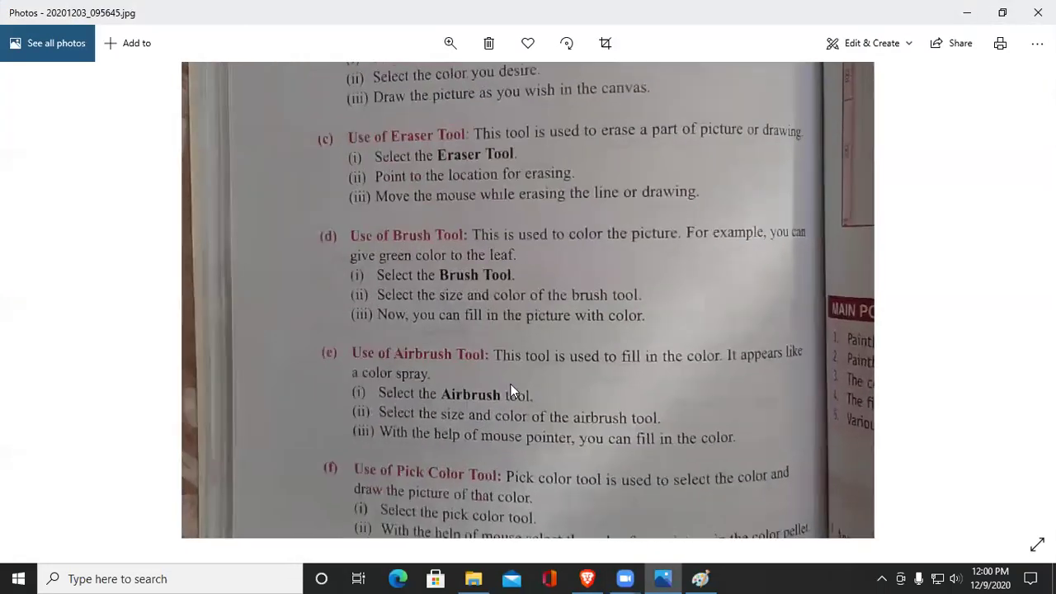
{"action": "mouse_move", "coordinate": [577, 461]}
{"action": "left_mouse_down"}
{"action": "mouse_move", "coordinate": [581, 372]}
{"action": "mouse_move", "coordinate": [569, 356]}
{"action": "left_mouse_up"}
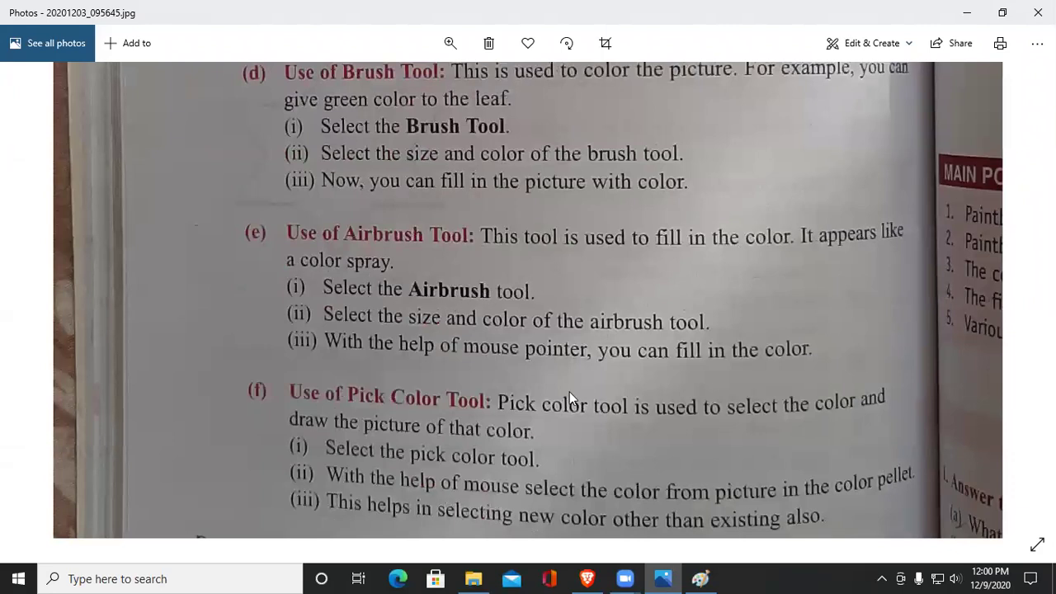
Return to Paint and spray green and gold patches over the leaf with the Airbrush
{"action": "left_click", "coordinate": [698, 578]}
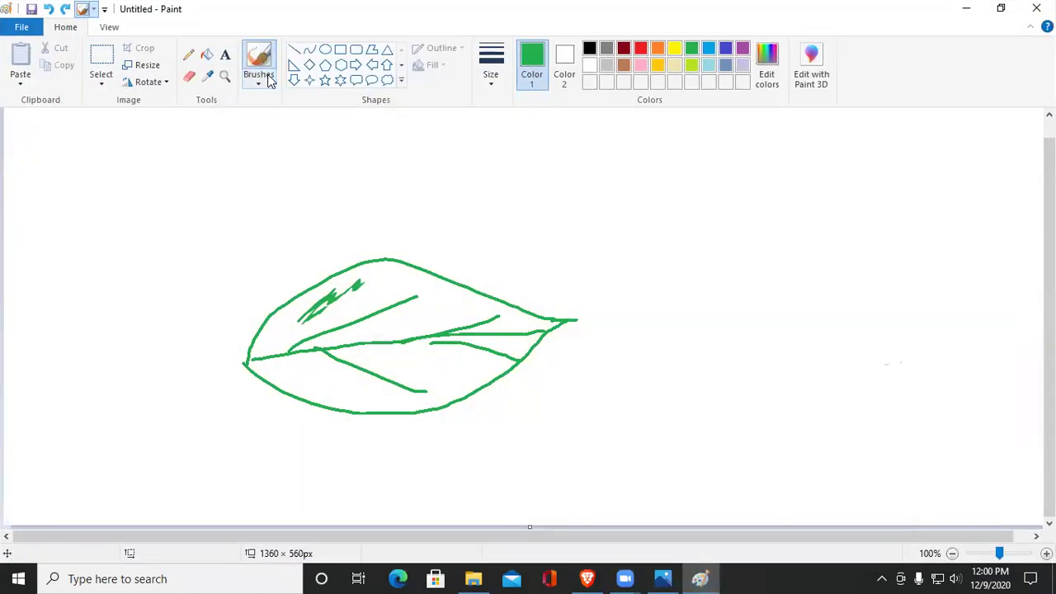
{"action": "left_click", "coordinate": [258, 79]}
{"action": "left_click", "coordinate": [351, 108]}
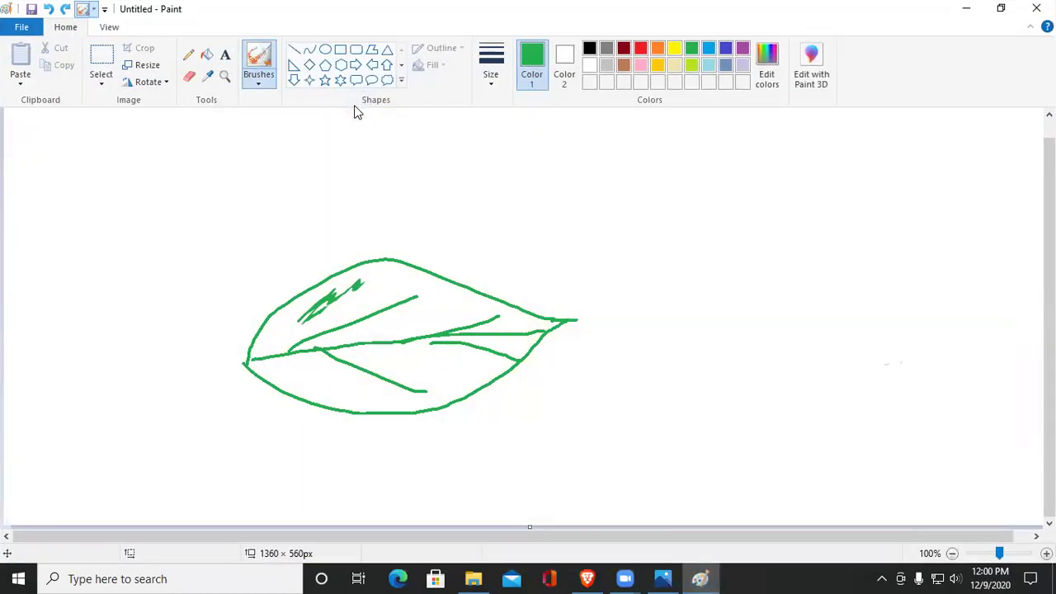
{"action": "mouse_move", "coordinate": [367, 322]}
{"action": "left_mouse_down"}
{"action": "mouse_move", "coordinate": [444, 300]}
{"action": "mouse_move", "coordinate": [387, 323]}
{"action": "mouse_move", "coordinate": [481, 287]}
{"action": "mouse_move", "coordinate": [439, 317]}
{"action": "mouse_move", "coordinate": [496, 329]}
{"action": "mouse_move", "coordinate": [466, 353]}
{"action": "mouse_move", "coordinate": [532, 373]}
{"action": "left_mouse_up"}
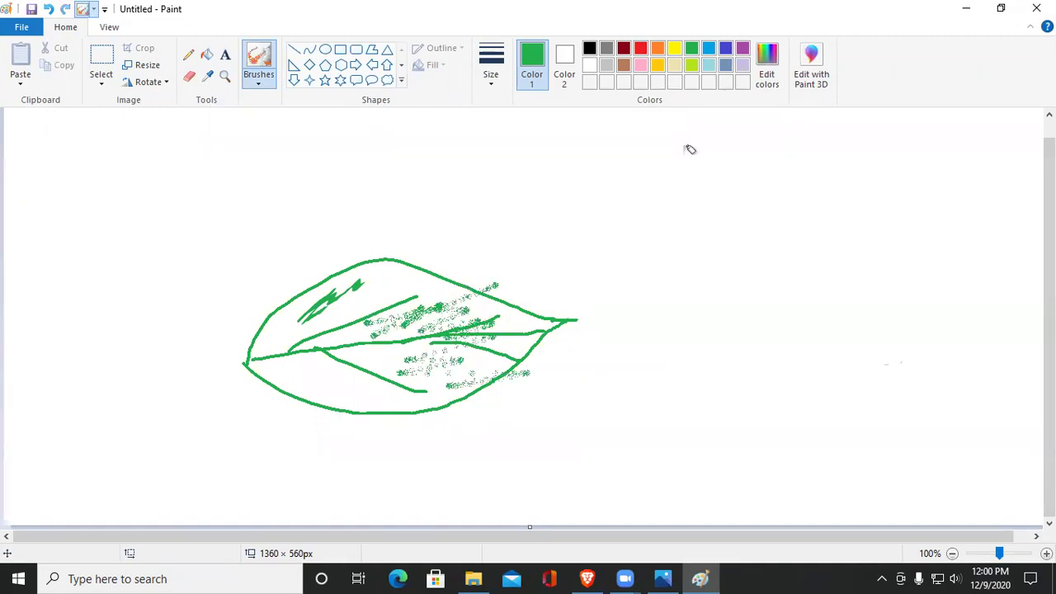
{"action": "left_click", "coordinate": [658, 66]}
{"action": "mouse_move", "coordinate": [386, 332]}
{"action": "left_mouse_down"}
{"action": "mouse_move", "coordinate": [293, 361]}
{"action": "mouse_move", "coordinate": [286, 351]}
{"action": "mouse_move", "coordinate": [323, 320]}
{"action": "mouse_move", "coordinate": [412, 286]}
{"action": "mouse_move", "coordinate": [378, 275]}
{"action": "mouse_move", "coordinate": [351, 289]}
{"action": "mouse_move", "coordinate": [363, 314]}
{"action": "mouse_move", "coordinate": [452, 360]}
{"action": "left_mouse_up"}
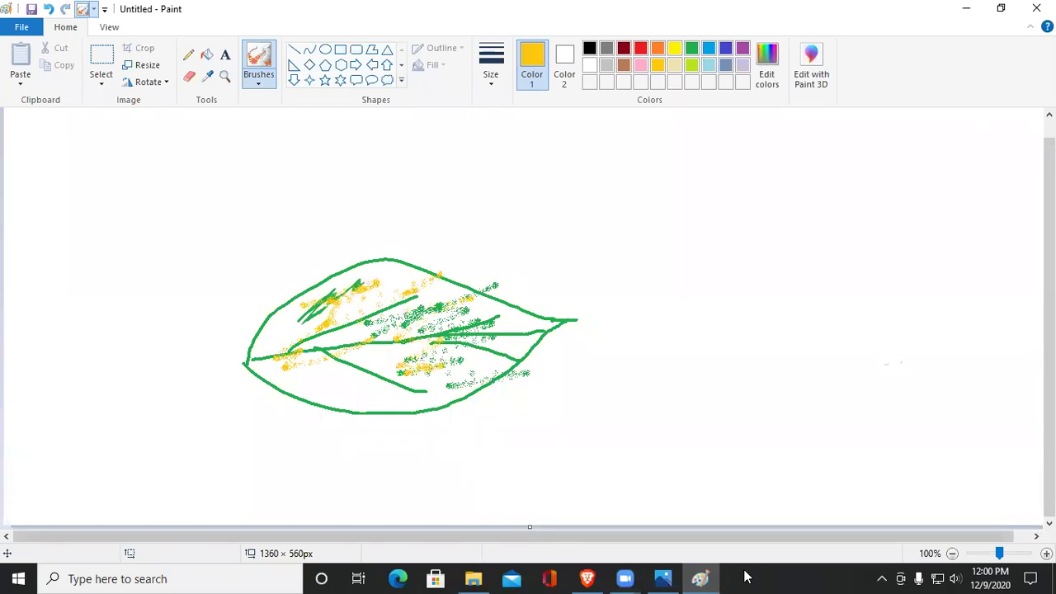
Enlarge the airbrush, spray more gold across the leaf, and spray a green patch on the blank canvas beside it
{"action": "left_click", "coordinate": [494, 71]}
{"action": "left_click", "coordinate": [518, 201]}
{"action": "mouse_move", "coordinate": [470, 326]}
{"action": "left_mouse_down"}
{"action": "mouse_move", "coordinate": [505, 330]}
{"action": "mouse_move", "coordinate": [494, 355]}
{"action": "mouse_move", "coordinate": [372, 376]}
{"action": "mouse_move", "coordinate": [394, 358]}
{"action": "mouse_move", "coordinate": [329, 366]}
{"action": "mouse_move", "coordinate": [368, 353]}
{"action": "mouse_move", "coordinate": [388, 396]}
{"action": "mouse_move", "coordinate": [409, 396]}
{"action": "mouse_move", "coordinate": [316, 373]}
{"action": "mouse_move", "coordinate": [282, 336]}
{"action": "mouse_move", "coordinate": [321, 298]}
{"action": "mouse_move", "coordinate": [299, 300]}
{"action": "mouse_move", "coordinate": [373, 279]}
{"action": "mouse_move", "coordinate": [529, 307]}
{"action": "left_mouse_up"}
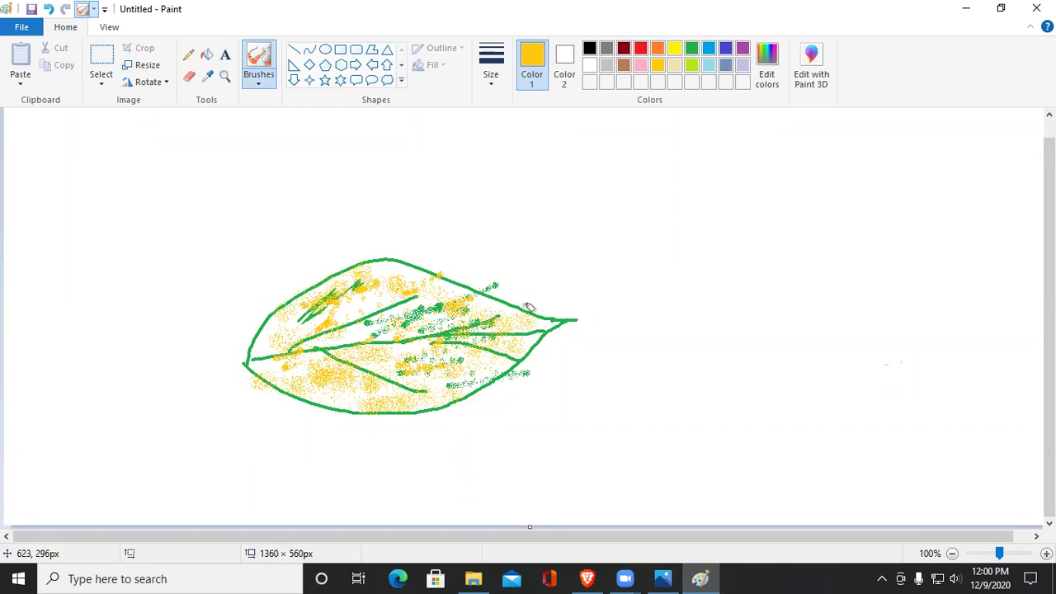
{"action": "left_click", "coordinate": [692, 50]}
{"action": "mouse_move", "coordinate": [685, 285]}
{"action": "left_mouse_down"}
{"action": "mouse_move", "coordinate": [813, 311]}
{"action": "mouse_move", "coordinate": [709, 292]}
{"action": "mouse_move", "coordinate": [766, 327]}
{"action": "left_mouse_up"}
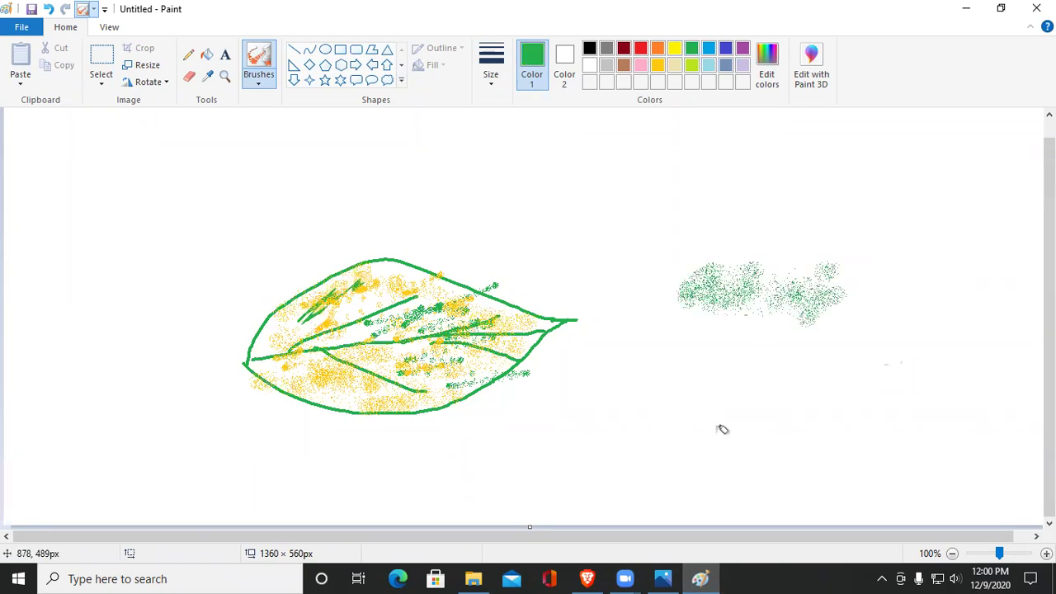
Switch to Photos and read the textbook's Pick Color Tool instructions
{"action": "left_click", "coordinate": [662, 578]}
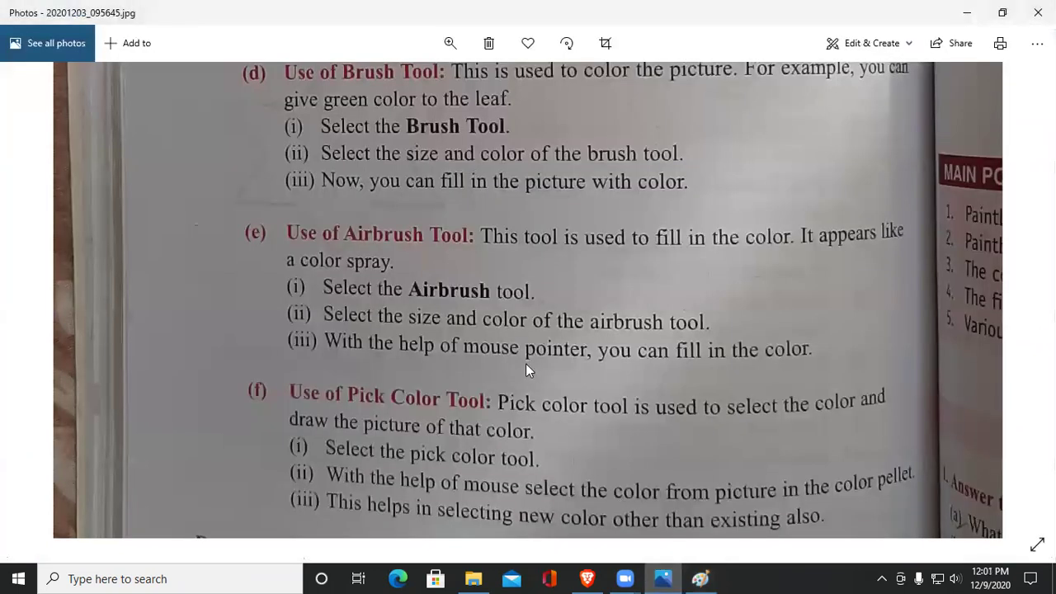
{"action": "scroll", "coordinate": [647, 396], "scroll_direction": "down", "scroll_amount": 3}
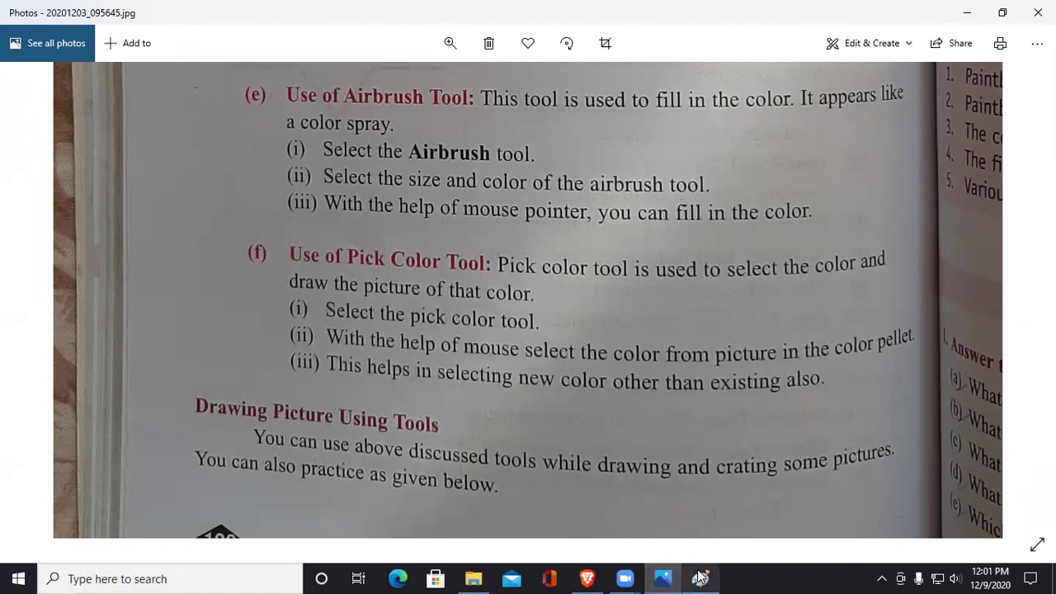
{"action": "mouse_move", "coordinate": [700, 577]}
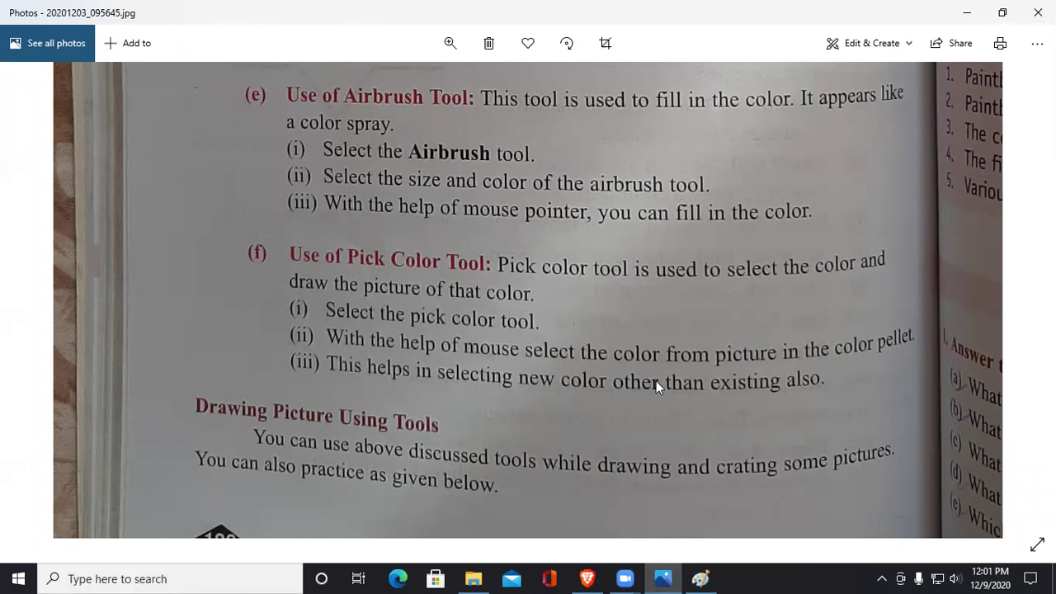
Minimize the open windows to show the desktop, and paste a screenshot of it onto the Paint canvas
{"action": "left_click", "coordinate": [965, 12]}
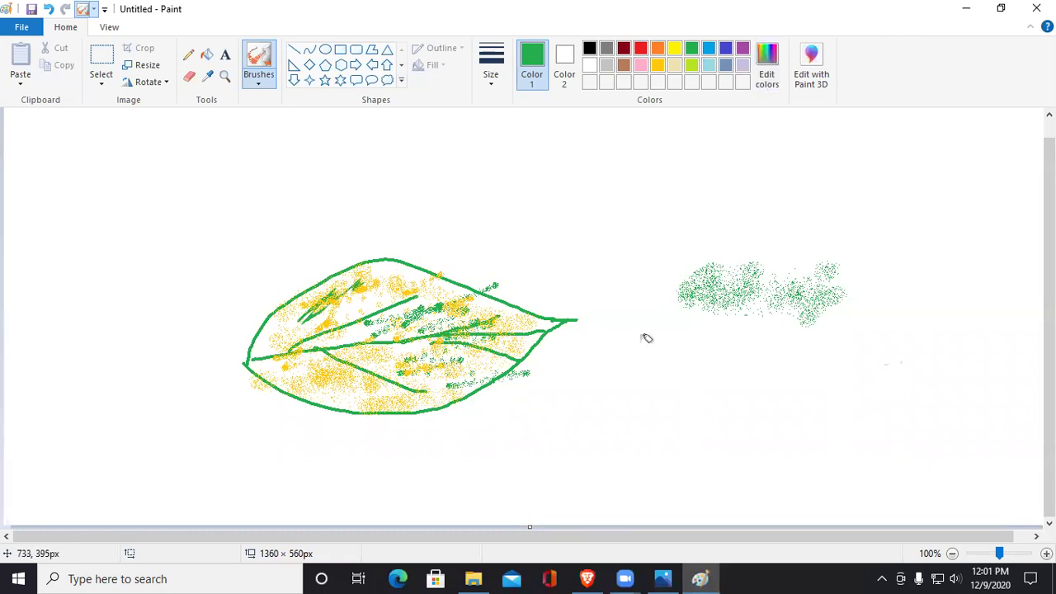
{"action": "left_click", "coordinate": [966, 8]}
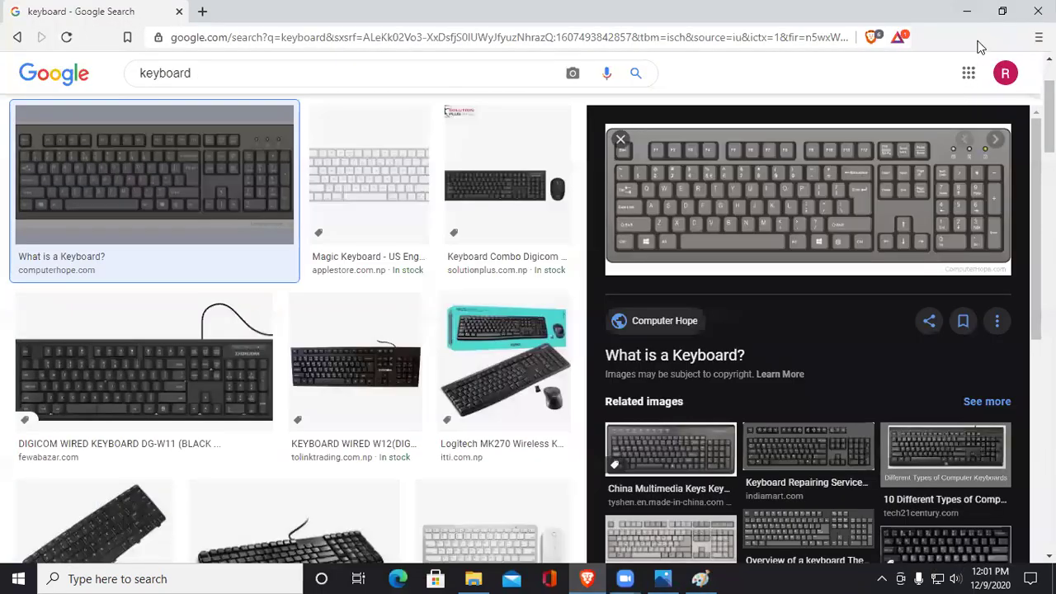
{"action": "left_click", "coordinate": [966, 12]}
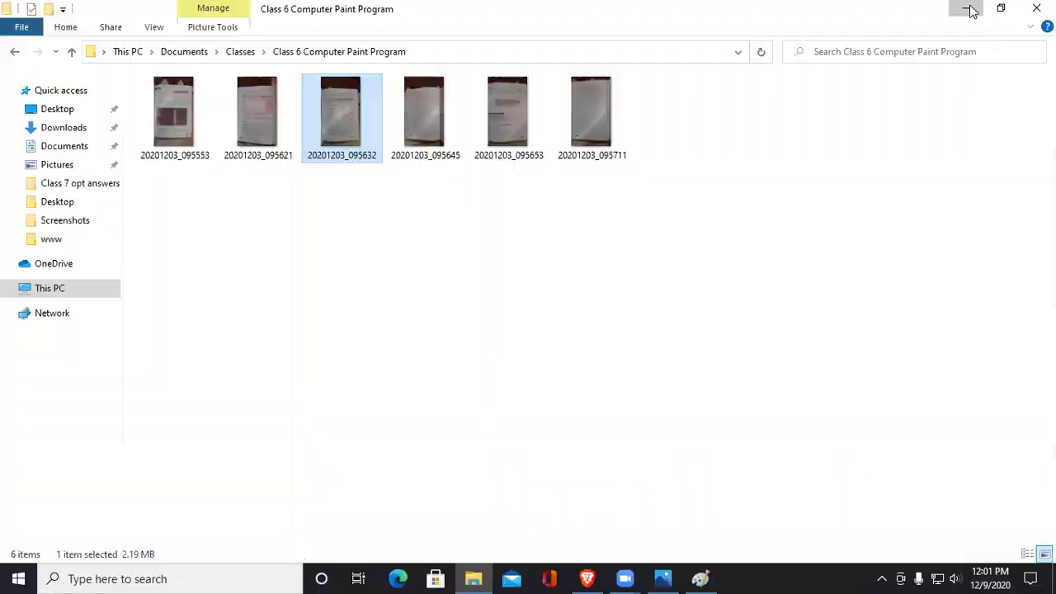
{"action": "left_click", "coordinate": [967, 8]}
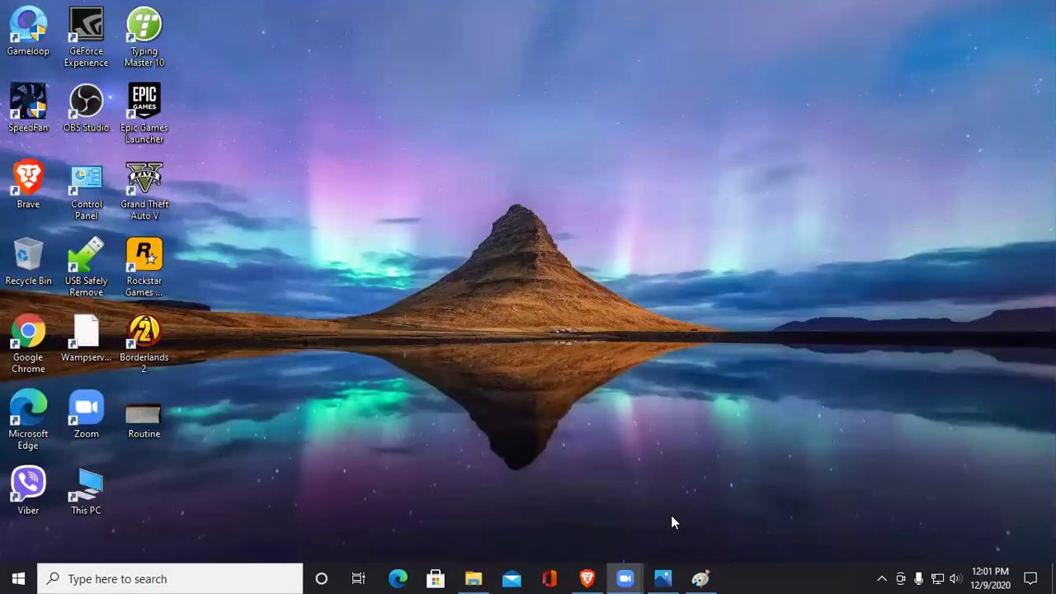
{"action": "left_click", "coordinate": [701, 578]}
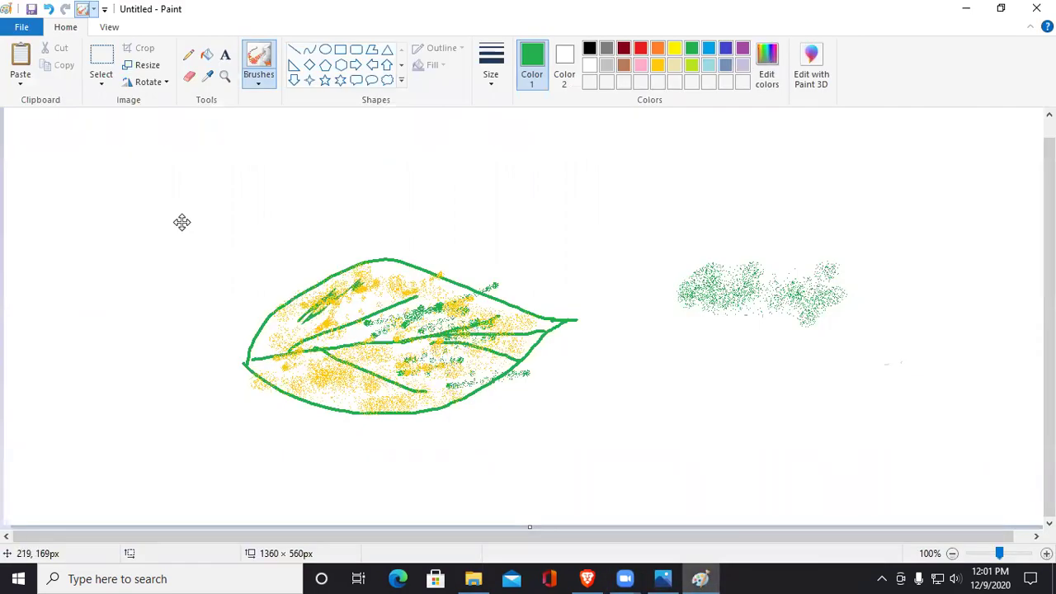
{"action": "key", "text": "ctrl+v"}
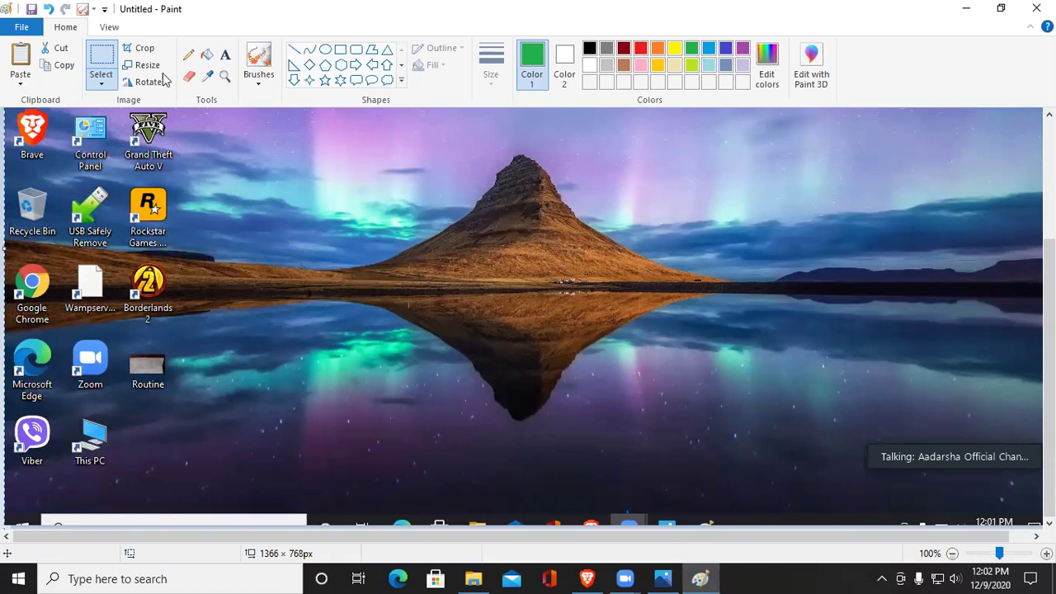
Sample a blue and then a light purple from the pasted sky with the Color picker, and airbrush purple over the mountain and its reflection
{"action": "left_click", "coordinate": [209, 80]}
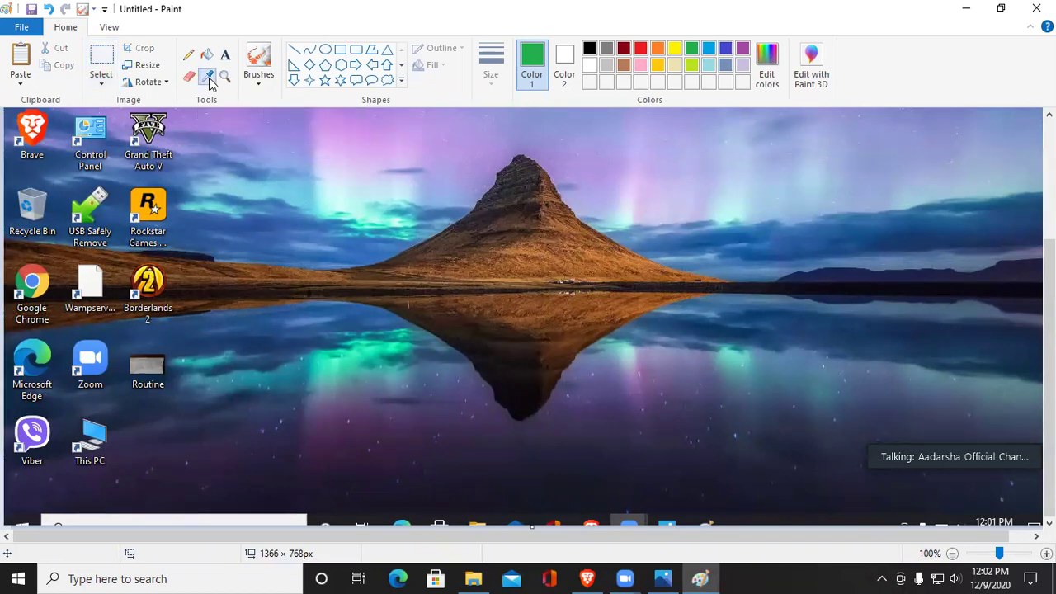
{"action": "left_click", "coordinate": [730, 230]}
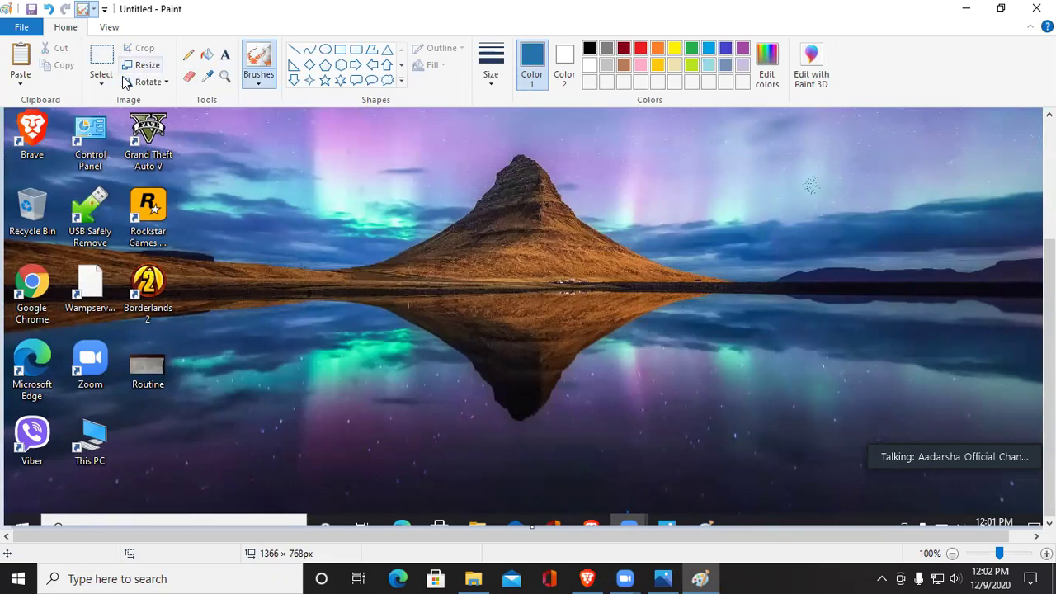
{"action": "left_click", "coordinate": [207, 76]}
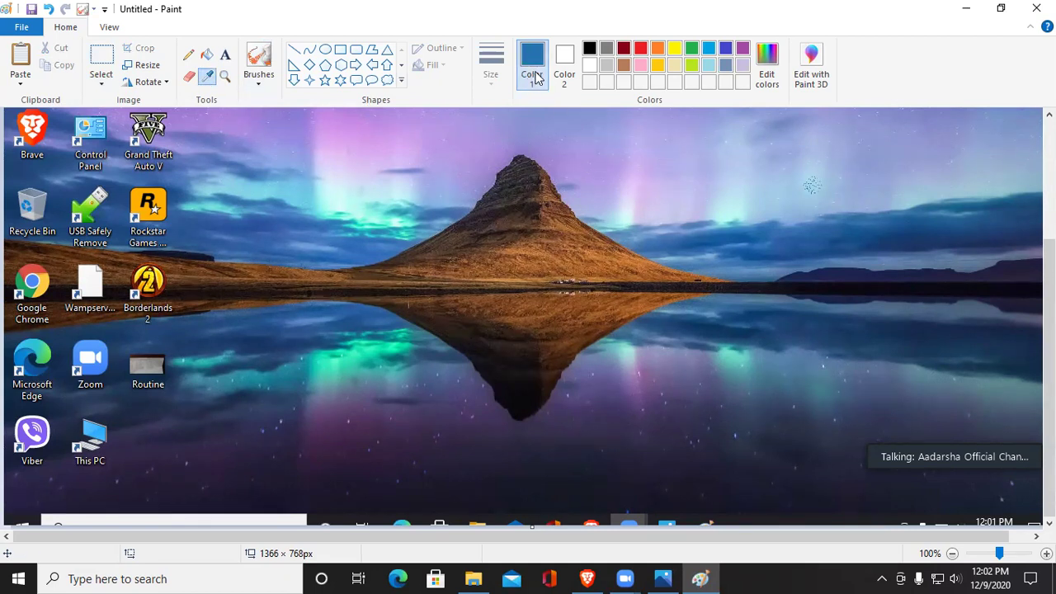
{"action": "left_click", "coordinate": [603, 159]}
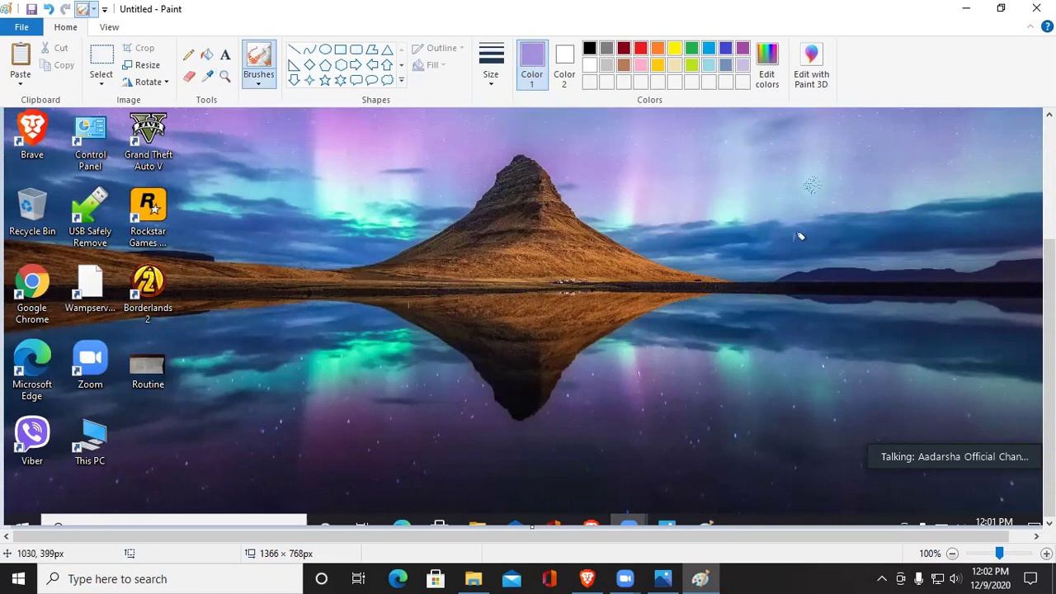
{"action": "mouse_move", "coordinate": [641, 341]}
{"action": "left_mouse_down"}
{"action": "mouse_move", "coordinate": [578, 337]}
{"action": "mouse_move", "coordinate": [501, 292]}
{"action": "mouse_move", "coordinate": [471, 224]}
{"action": "mouse_move", "coordinate": [603, 222]}
{"action": "mouse_move", "coordinate": [594, 278]}
{"action": "mouse_move", "coordinate": [453, 250]}
{"action": "mouse_move", "coordinate": [466, 295]}
{"action": "mouse_move", "coordinate": [537, 338]}
{"action": "mouse_move", "coordinate": [557, 380]}
{"action": "mouse_move", "coordinate": [537, 396]}
{"action": "mouse_move", "coordinate": [544, 409]}
{"action": "left_mouse_up"}
{"action": "mouse_move", "coordinate": [674, 284]}
{"action": "left_mouse_down"}
{"action": "mouse_move", "coordinate": [542, 286]}
{"action": "mouse_move", "coordinate": [565, 312]}
{"action": "left_mouse_up"}
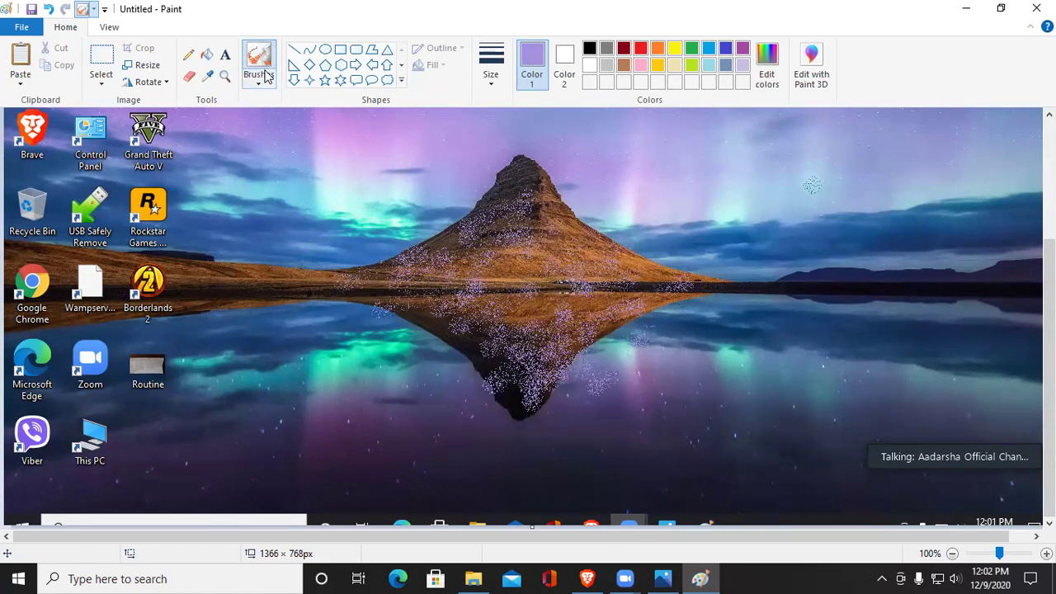
Paint broad purple strokes over the mountain, sky and water with the Oil brush
{"action": "left_click", "coordinate": [259, 79]}
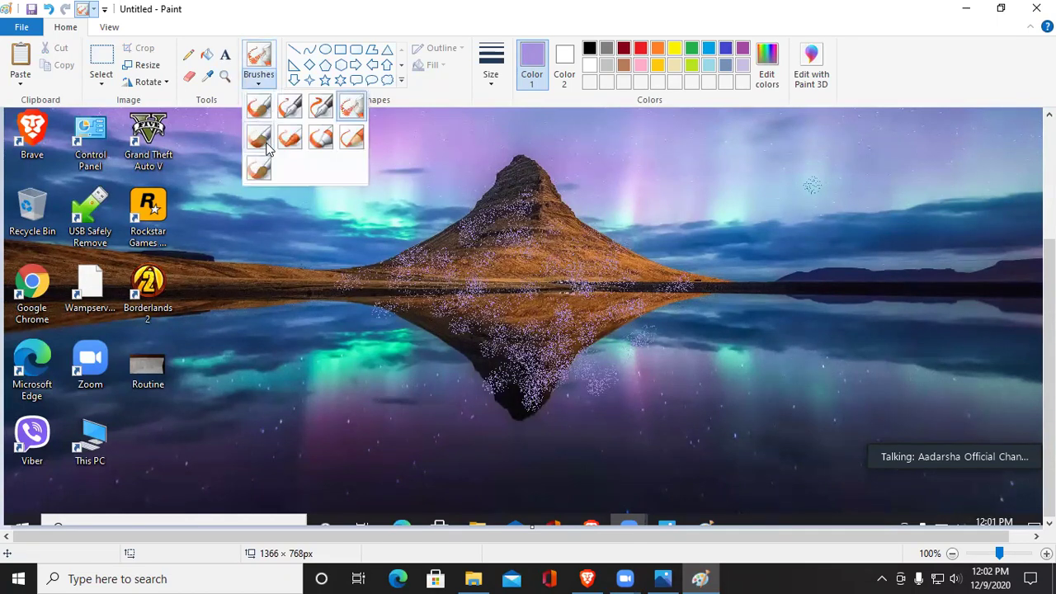
{"action": "left_click", "coordinate": [266, 146]}
{"action": "mouse_move", "coordinate": [469, 289]}
{"action": "left_mouse_down"}
{"action": "mouse_move", "coordinate": [540, 244]}
{"action": "mouse_move", "coordinate": [517, 305]}
{"action": "mouse_move", "coordinate": [550, 288]}
{"action": "mouse_move", "coordinate": [701, 281]}
{"action": "left_mouse_up"}
{"action": "mouse_move", "coordinate": [389, 288]}
{"action": "left_mouse_down"}
{"action": "mouse_move", "coordinate": [554, 190]}
{"action": "mouse_move", "coordinate": [858, 167]}
{"action": "mouse_move", "coordinate": [957, 241]}
{"action": "left_mouse_up"}
{"action": "left_click_drag", "start_coordinate": [646, 312], "coordinate": [965, 272]}
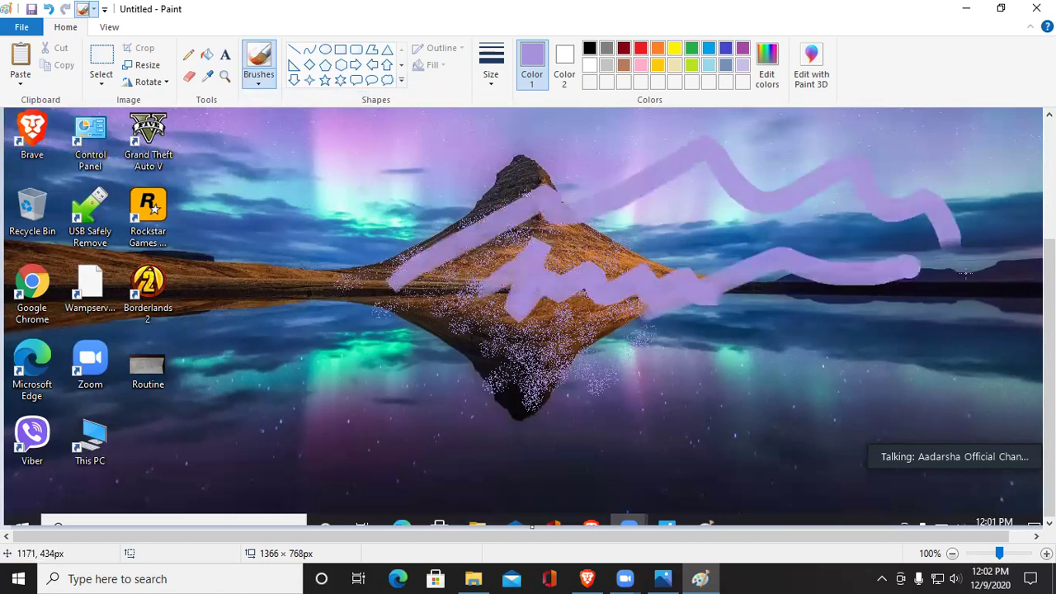
{"action": "left_click_drag", "start_coordinate": [551, 262], "coordinate": [999, 250]}
{"action": "left_click_drag", "start_coordinate": [164, 221], "coordinate": [388, 218]}
{"action": "mouse_move", "coordinate": [259, 267]}
{"action": "left_mouse_down"}
{"action": "mouse_move", "coordinate": [473, 247]}
{"action": "mouse_move", "coordinate": [366, 283]}
{"action": "mouse_move", "coordinate": [641, 287]}
{"action": "mouse_move", "coordinate": [419, 304]}
{"action": "mouse_move", "coordinate": [661, 299]}
{"action": "mouse_move", "coordinate": [384, 258]}
{"action": "mouse_move", "coordinate": [583, 211]}
{"action": "mouse_move", "coordinate": [553, 242]}
{"action": "mouse_move", "coordinate": [618, 244]}
{"action": "mouse_move", "coordinate": [562, 217]}
{"action": "left_mouse_up"}
{"action": "mouse_move", "coordinate": [495, 213]}
{"action": "left_mouse_down"}
{"action": "mouse_move", "coordinate": [482, 182]}
{"action": "mouse_move", "coordinate": [534, 162]}
{"action": "mouse_move", "coordinate": [497, 164]}
{"action": "mouse_move", "coordinate": [536, 154]}
{"action": "mouse_move", "coordinate": [571, 173]}
{"action": "mouse_move", "coordinate": [481, 208]}
{"action": "mouse_move", "coordinate": [456, 196]}
{"action": "left_mouse_up"}
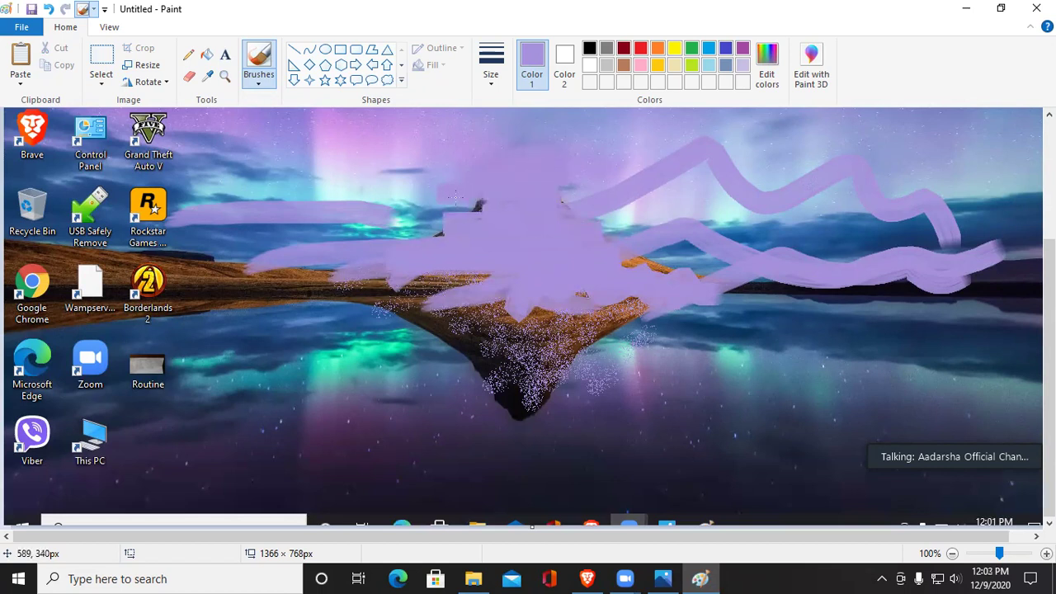
{"action": "mouse_move", "coordinate": [582, 212]}
{"action": "left_mouse_down"}
{"action": "mouse_move", "coordinate": [664, 207]}
{"action": "mouse_move", "coordinate": [590, 196]}
{"action": "left_mouse_up"}
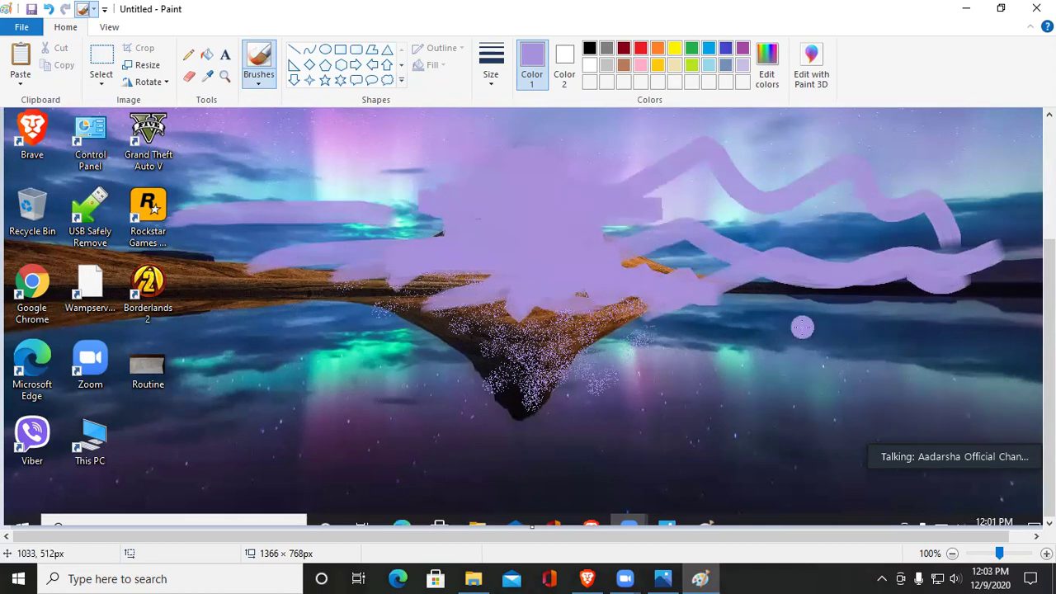
{"action": "mouse_move", "coordinate": [644, 355]}
{"action": "left_mouse_down"}
{"action": "mouse_move", "coordinate": [528, 392]}
{"action": "mouse_move", "coordinate": [506, 354]}
{"action": "left_mouse_up"}
{"action": "mouse_move", "coordinate": [202, 402]}
{"action": "left_mouse_down"}
{"action": "mouse_move", "coordinate": [783, 446]}
{"action": "mouse_move", "coordinate": [572, 432]}
{"action": "mouse_move", "coordinate": [994, 393]}
{"action": "left_mouse_up"}
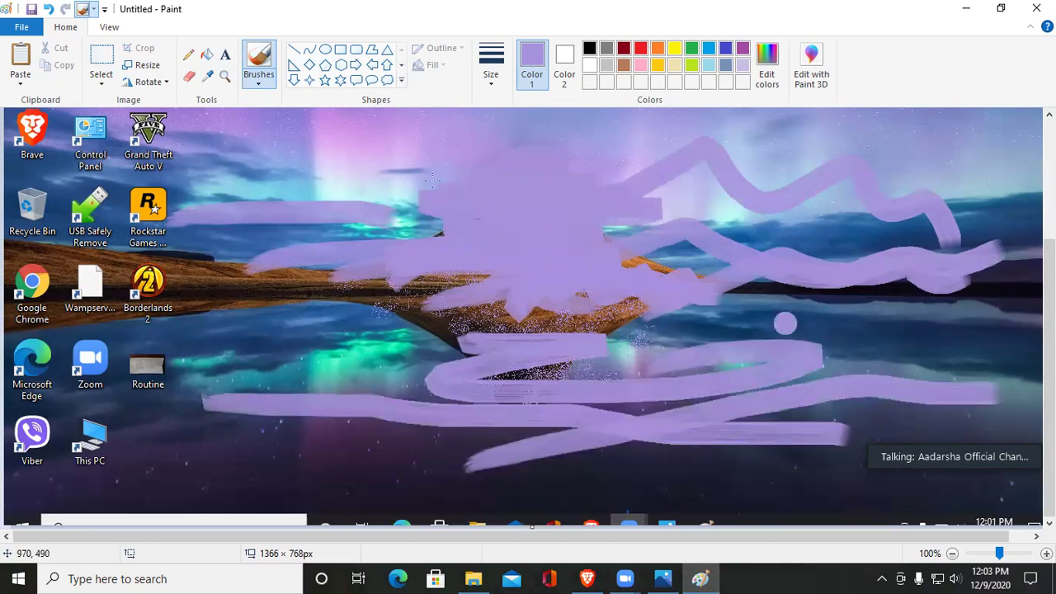
Add more purple strokes across the sky and water with the Marker brush
{"action": "left_click", "coordinate": [264, 78]}
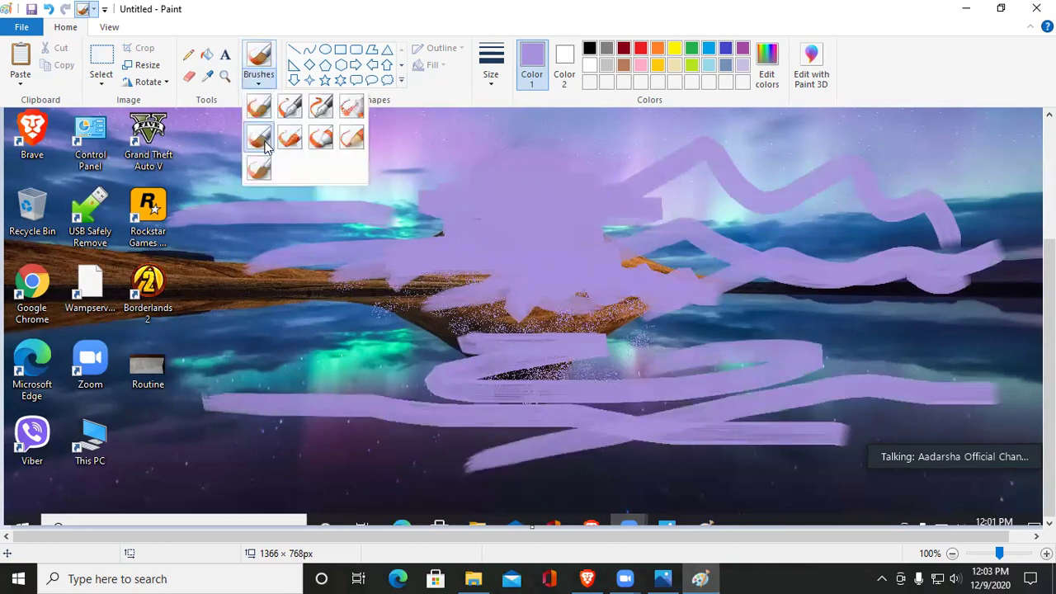
{"action": "left_click", "coordinate": [321, 139]}
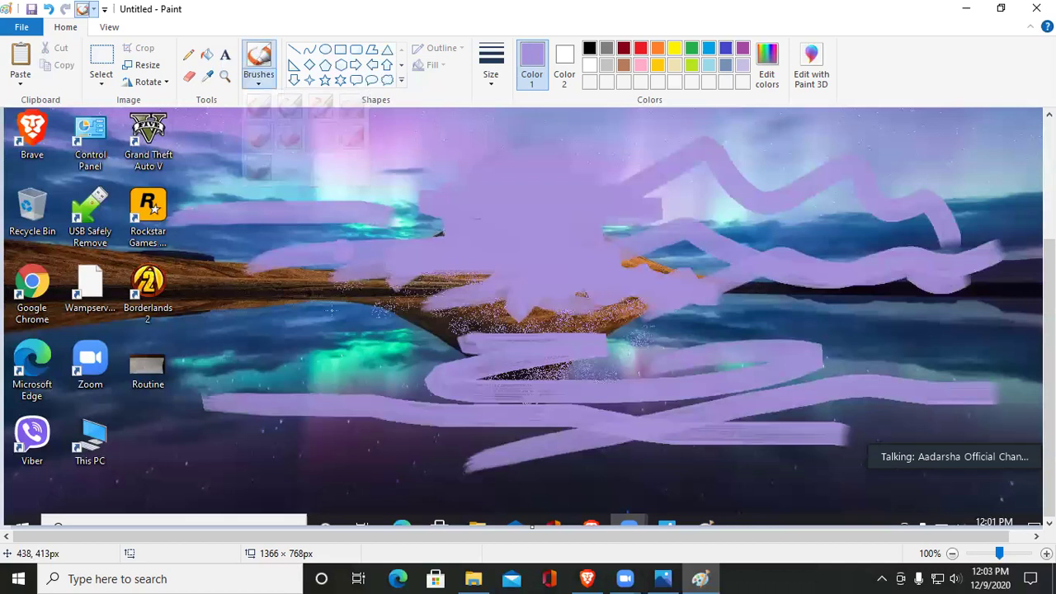
{"action": "left_click_drag", "start_coordinate": [329, 318], "coordinate": [437, 231]}
{"action": "left_click_drag", "start_coordinate": [667, 224], "coordinate": [916, 226]}
{"action": "mouse_move", "coordinate": [389, 405]}
{"action": "left_mouse_down"}
{"action": "mouse_move", "coordinate": [913, 342]}
{"action": "mouse_move", "coordinate": [904, 351]}
{"action": "mouse_move", "coordinate": [995, 373]}
{"action": "left_mouse_up"}
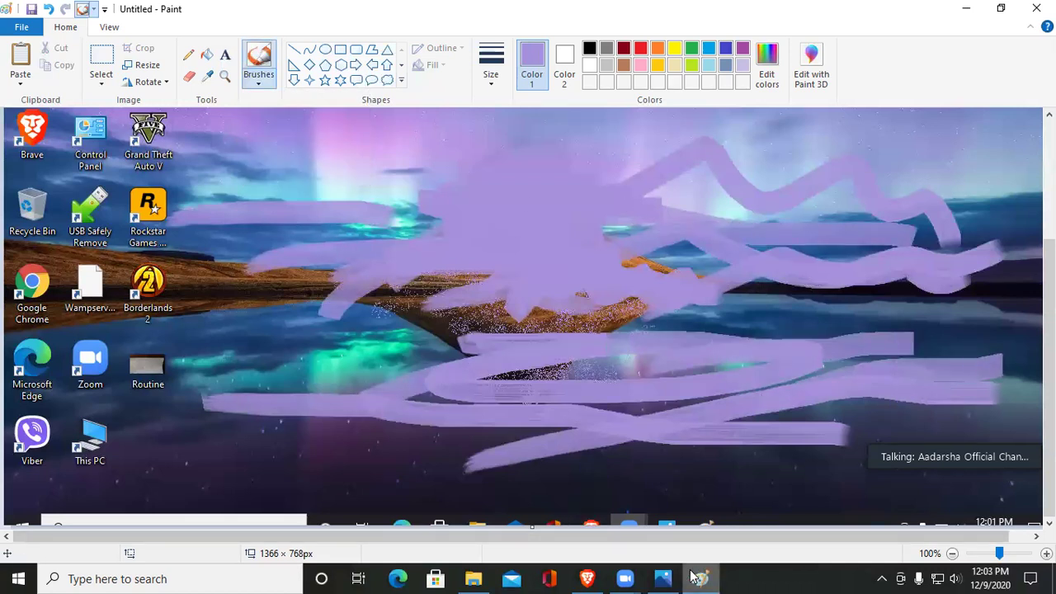
Switch to Photos and read the textbook's Pick Color Tool and Drawing Picture Using Tools sections
{"action": "left_click", "coordinate": [664, 577]}
{"action": "scroll", "coordinate": [453, 437], "scroll_direction": "down", "scroll_amount": 5}
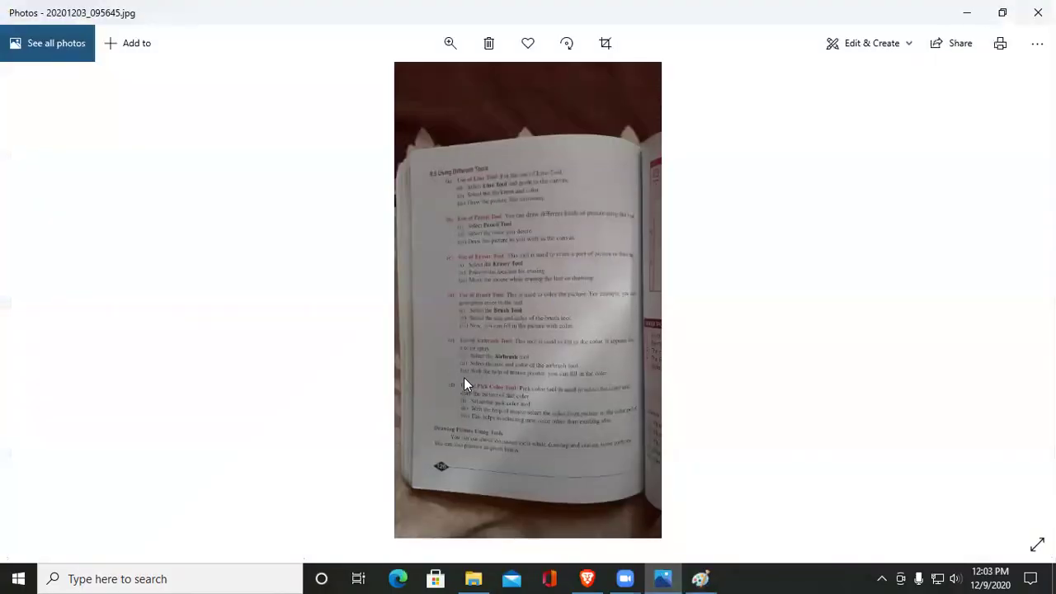
{"action": "scroll", "coordinate": [461, 381], "scroll_direction": "up", "scroll_amount": 4}
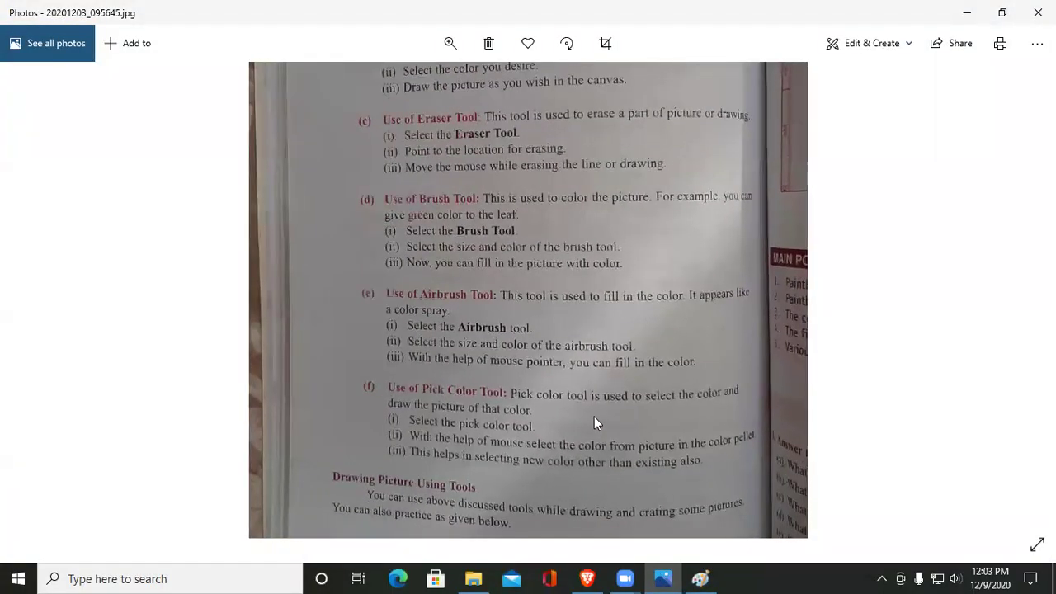
{"action": "scroll", "coordinate": [594, 417], "scroll_direction": "up", "scroll_amount": 1}
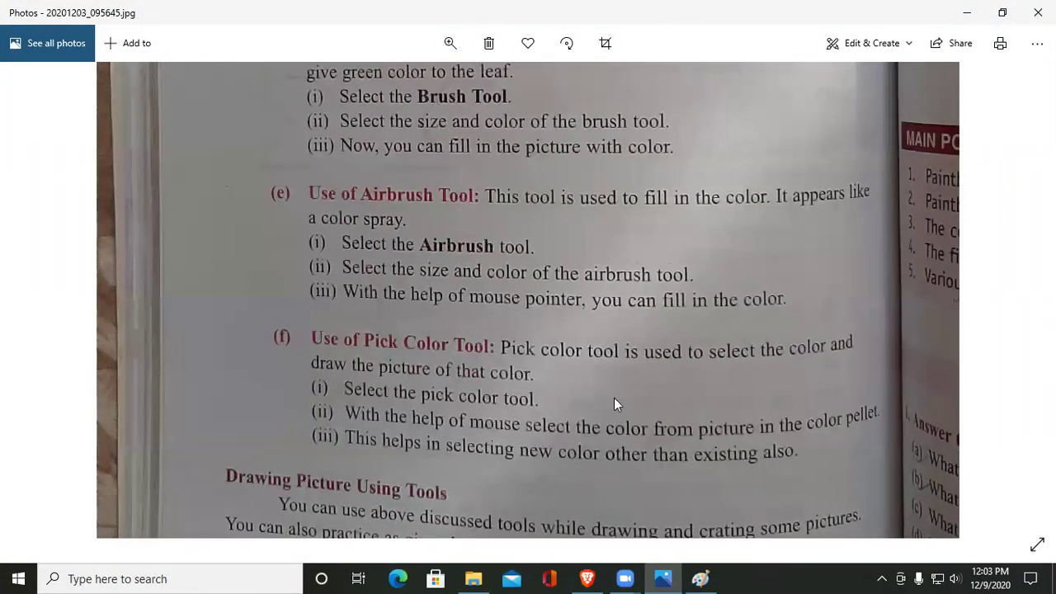
{"action": "left_click_drag", "start_coordinate": [614, 398], "coordinate": [619, 309]}
{"action": "scroll", "coordinate": [621, 363], "scroll_direction": "up", "scroll_amount": 1}
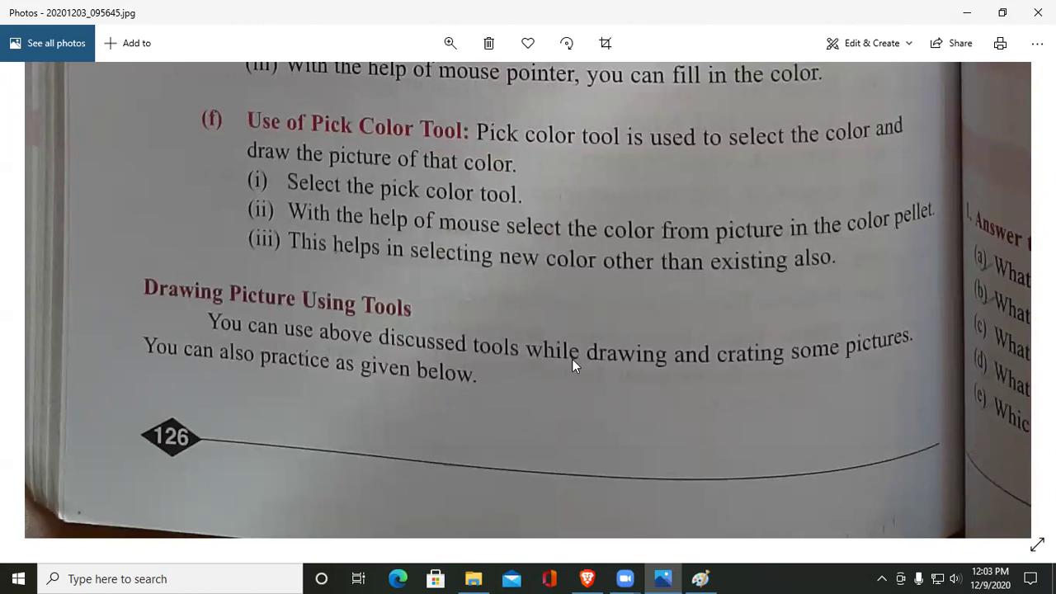
{"action": "scroll", "coordinate": [646, 350], "scroll_direction": "down", "scroll_amount": 5}
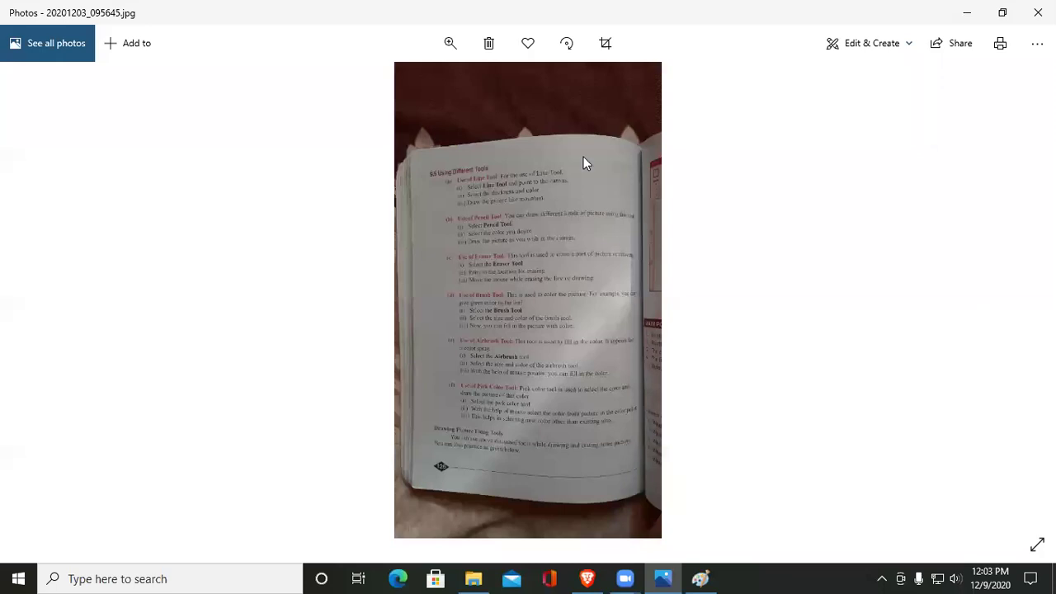
Go to the next textbook photo and examine the van drawing in Fig. 9.5
{"action": "left_click", "coordinate": [1021, 294]}
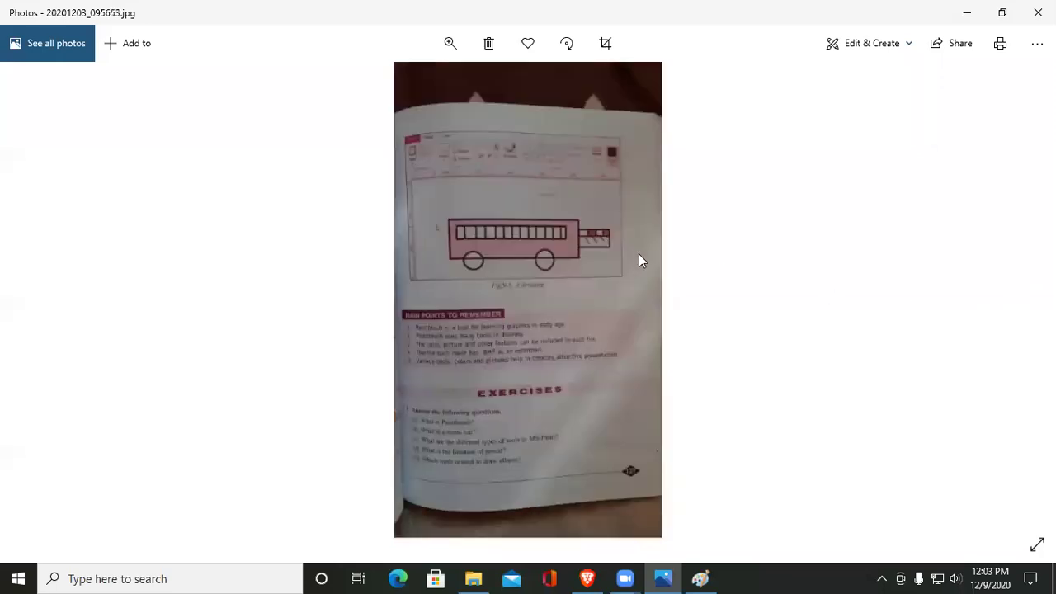
{"action": "scroll", "coordinate": [635, 253], "scroll_direction": "up", "scroll_amount": 3}
{"action": "scroll", "coordinate": [630, 251], "scroll_direction": "up", "scroll_amount": 5}
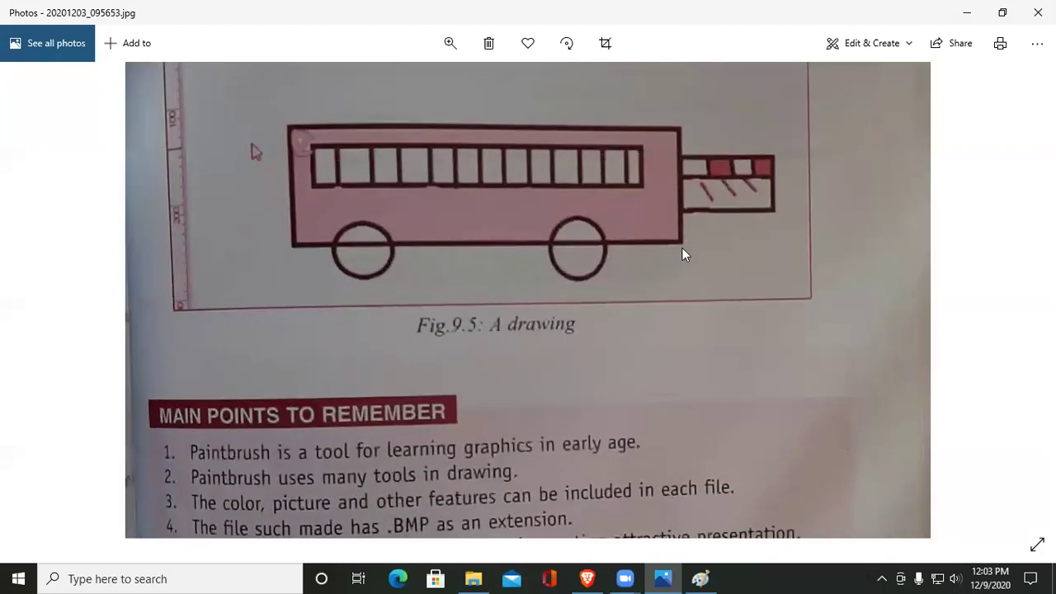
{"action": "scroll", "coordinate": [793, 449], "scroll_direction": "down", "scroll_amount": 2}
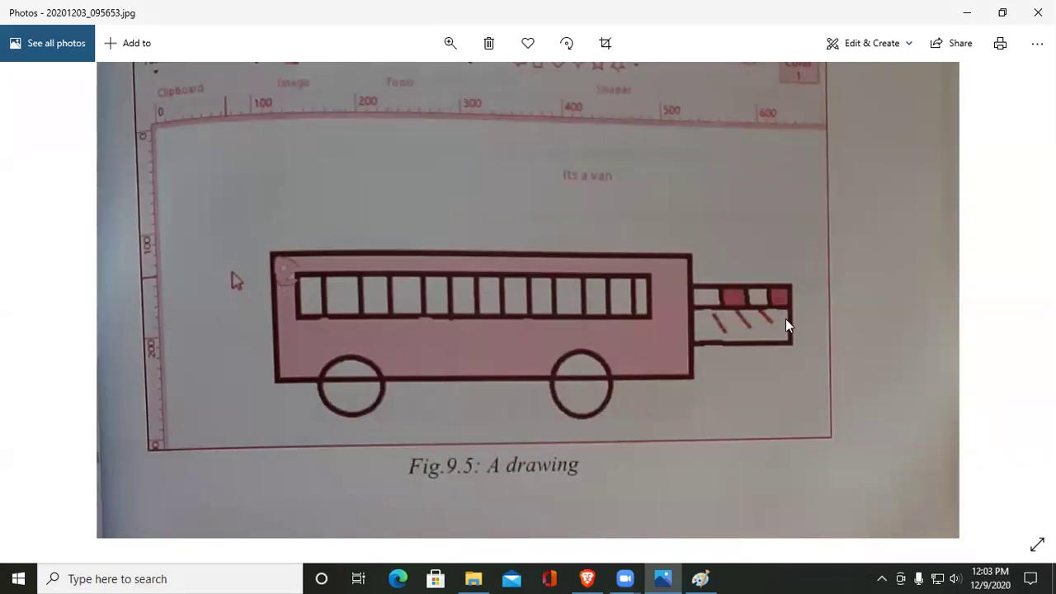
{"action": "scroll", "coordinate": [689, 361], "scroll_direction": "down", "scroll_amount": 2}
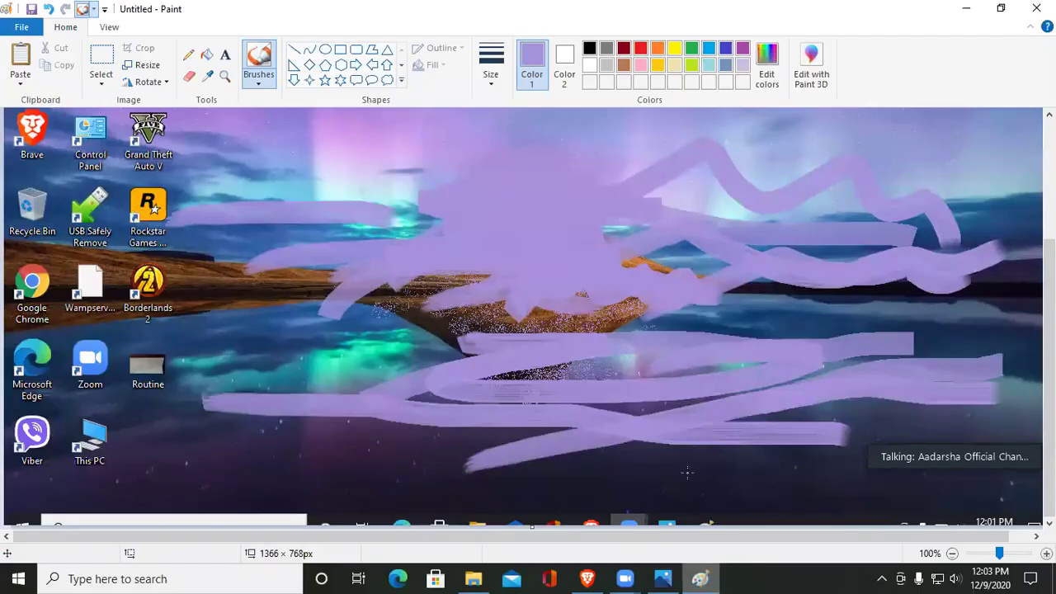
Return to Paint and undo the purple strokes and the pasted desktop screenshot
{"action": "left_click", "coordinate": [698, 577]}
{"action": "key", "text": "ctrl+z"}
{"action": "key", "text": "ctrl+z"}
{"action": "key", "text": "ctrl+z"}
{"action": "key", "text": "ctrl+z"}
{"action": "key", "text": "ctrl+z"}
{"action": "key", "text": "ctrl+z"}
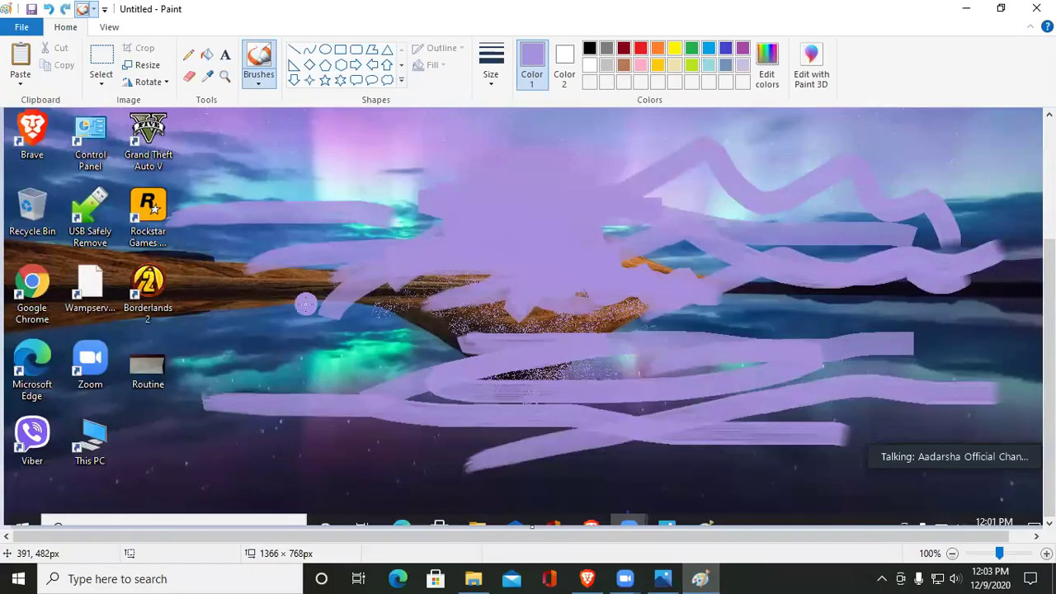
{"action": "key", "text": "ctrl+z"}
{"action": "key", "text": "ctrl+z"}
{"action": "key", "text": "ctrl+z"}
{"action": "key", "text": "ctrl+z"}
{"action": "key", "text": "ctrl+z"}
{"action": "key", "text": "ctrl+z"}
{"action": "key", "text": "ctrl+z"}
{"action": "key", "text": "ctrl+z"}
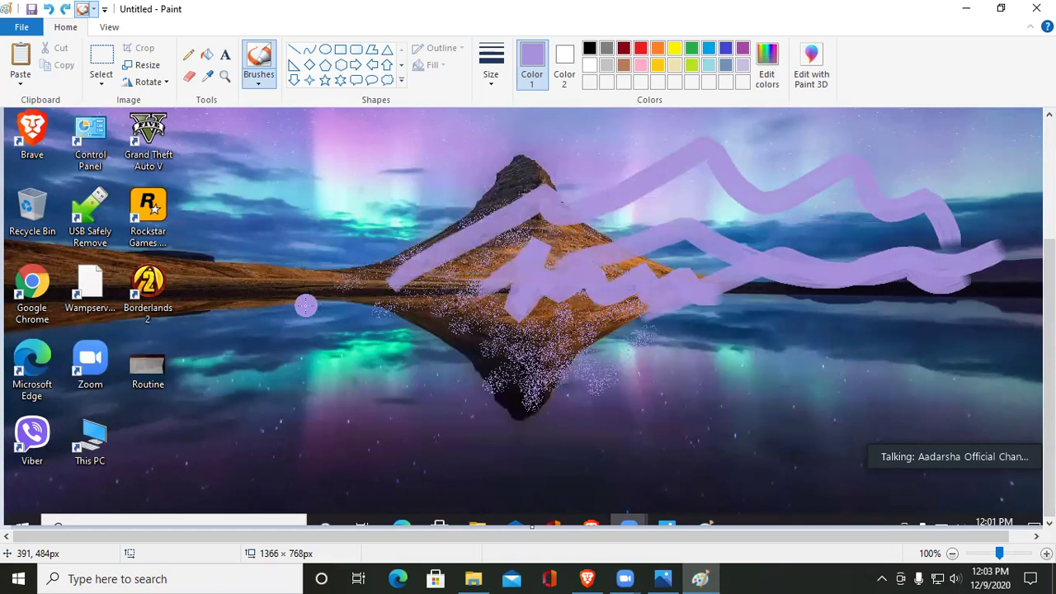
{"action": "key", "text": "ctrl+z"}
{"action": "key", "text": "ctrl+z"}
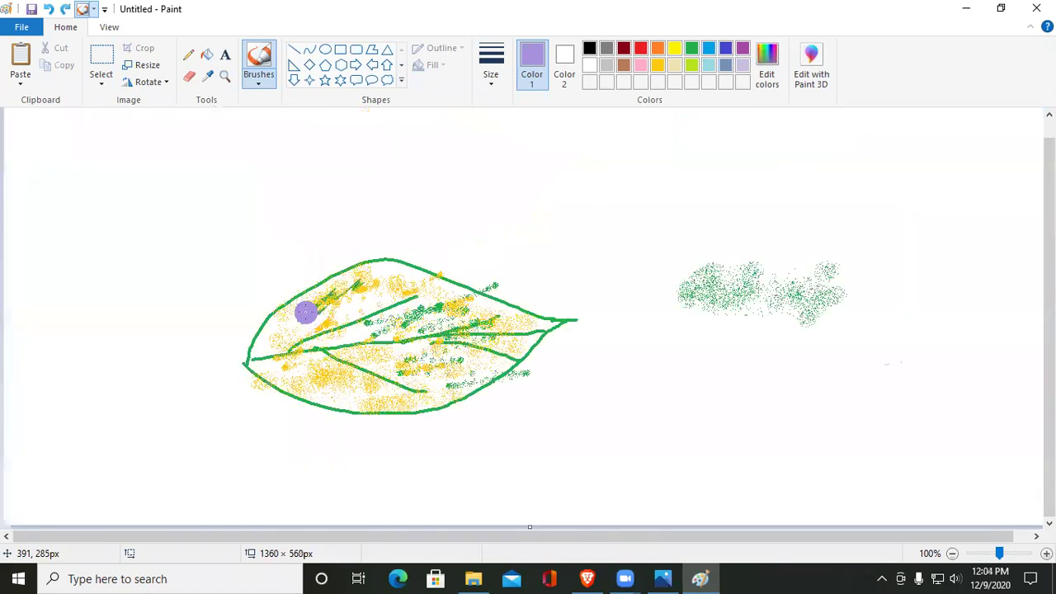
Undo the leaf's colouring and drawing, and delete all the remaining sketches to leave the canvas blank
{"action": "key", "text": "ctrl+z"}
{"action": "key", "text": "ctrl+z"}
{"action": "key", "text": "ctrl+z"}
{"action": "key", "text": "ctrl+z"}
{"action": "key", "text": "ctrl+z"}
{"action": "key", "text": "ctrl+z"}
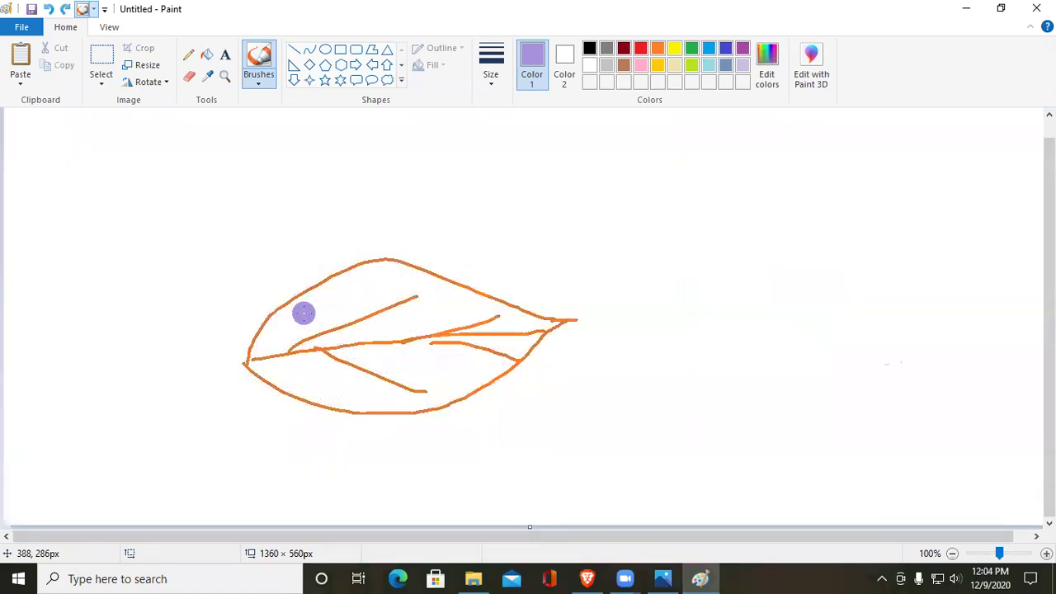
{"action": "key", "text": "ctrl+z"}
{"action": "key", "text": "ctrl+z"}
{"action": "key", "text": "ctrl+z"}
{"action": "key", "text": "ctrl+z"}
{"action": "key", "text": "ctrl+z"}
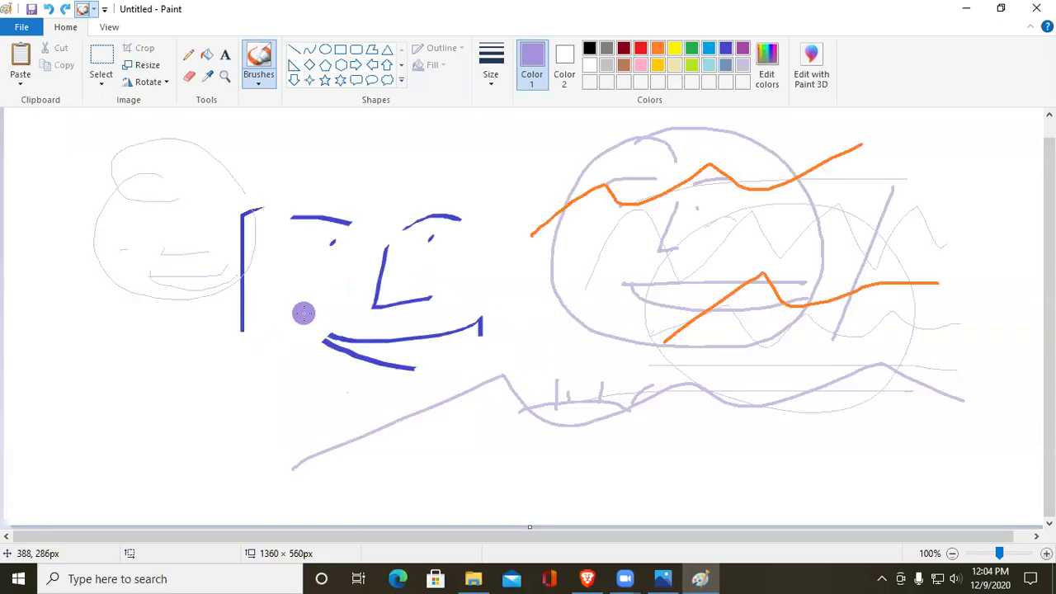
{"action": "key", "text": "ctrl+a"}
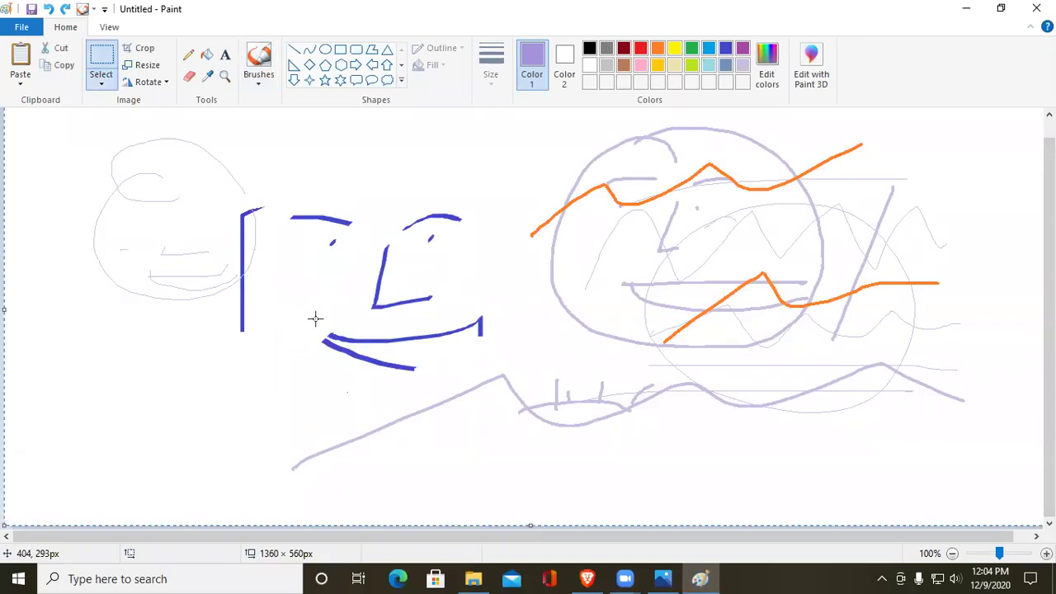
{"action": "key", "text": "Delete"}
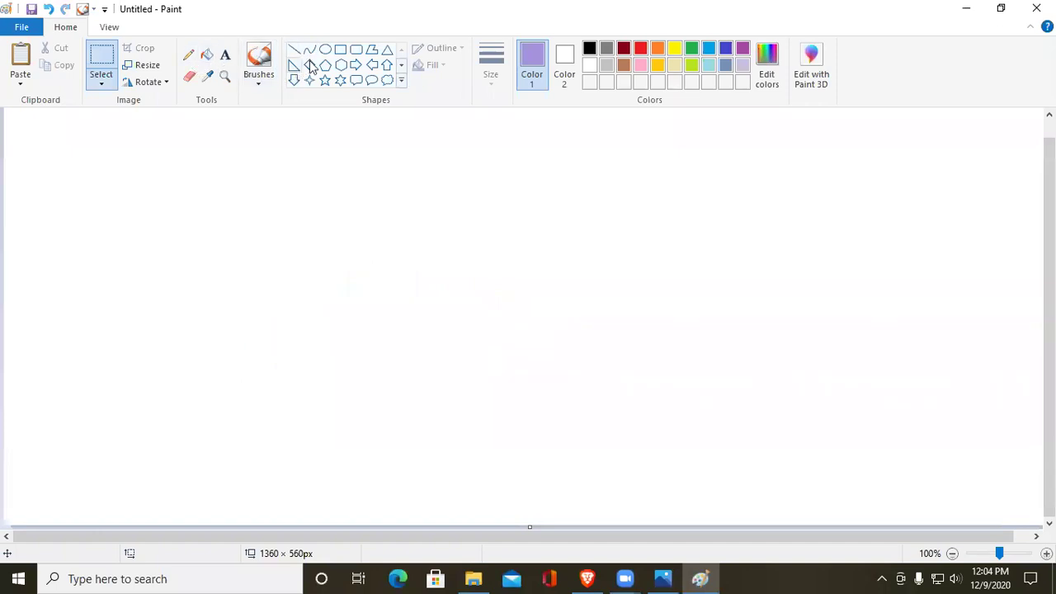
Draw a purple outlined rectangle of about 573 × 239 px on the blank canvas as the van's body
{"action": "left_click", "coordinate": [341, 52]}
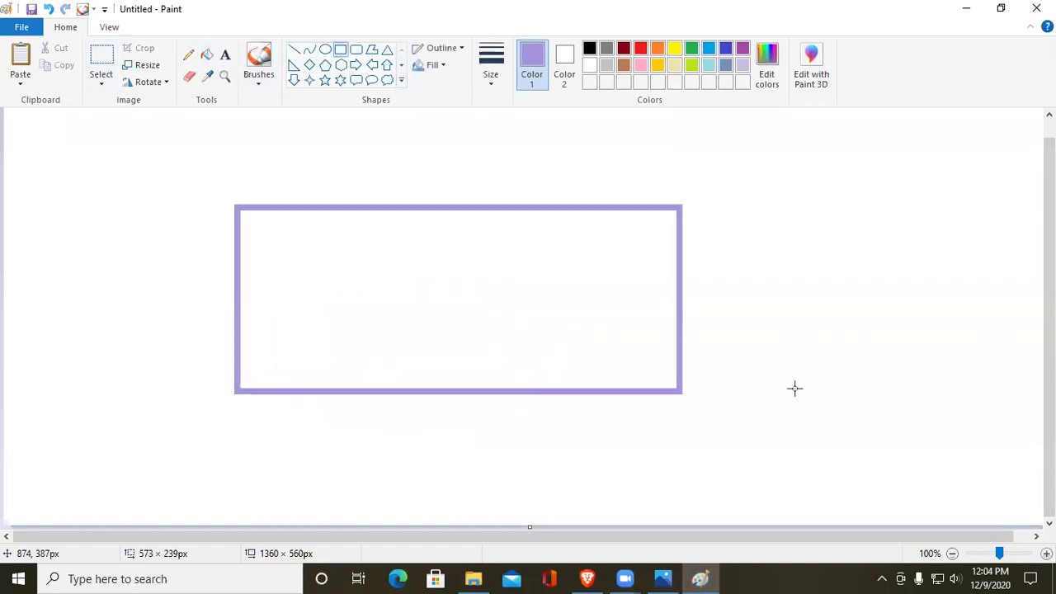